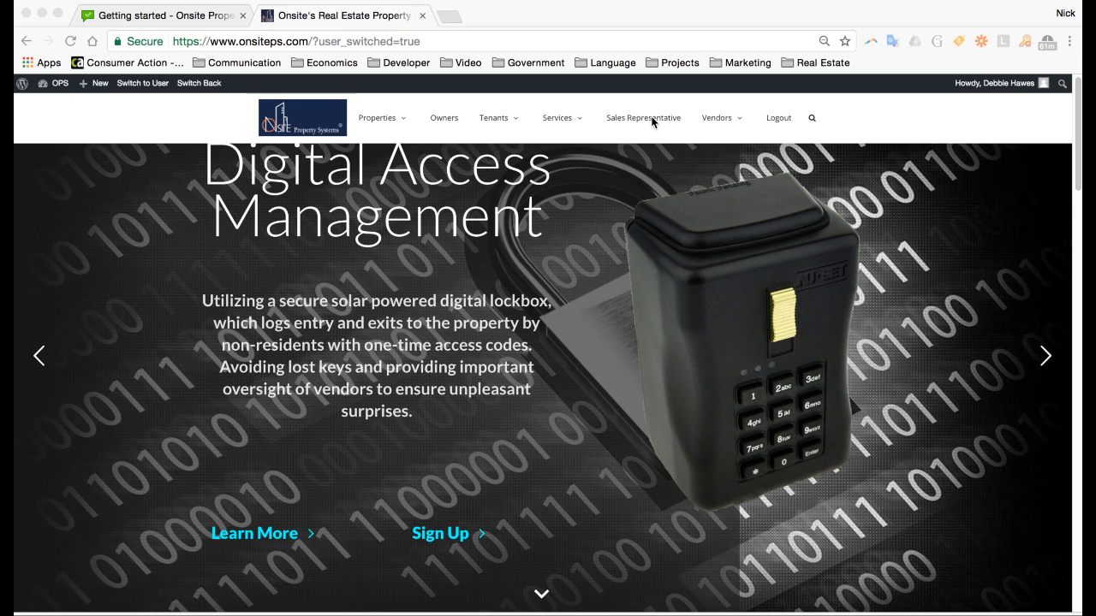
Go from the Onsite Property Systems home page to Sales Representative in the top navigation
scroll(638, 122, down, 3)
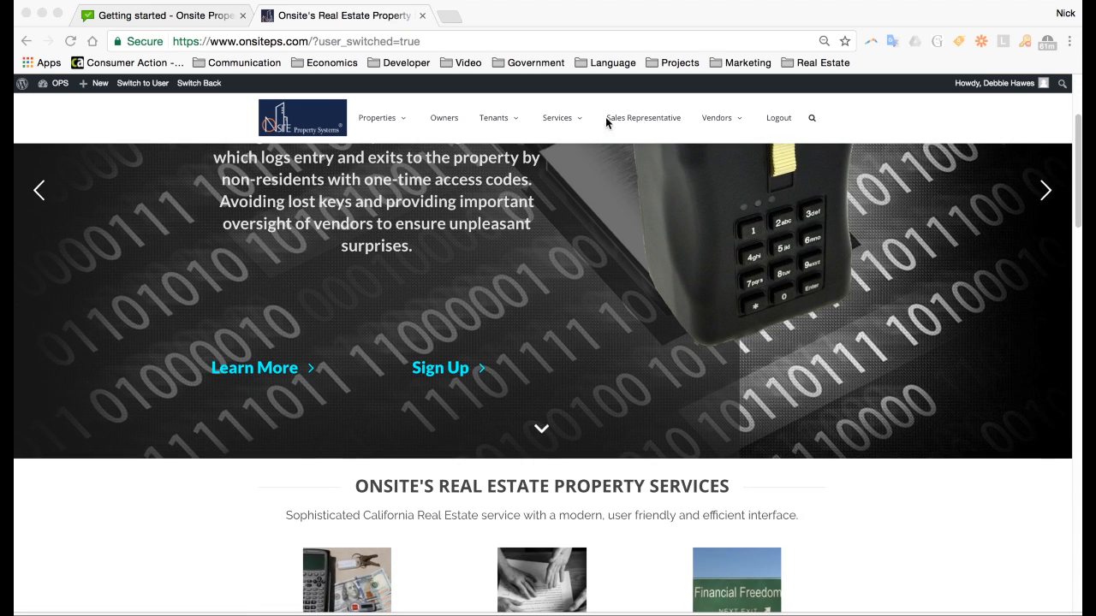
click(652, 121)
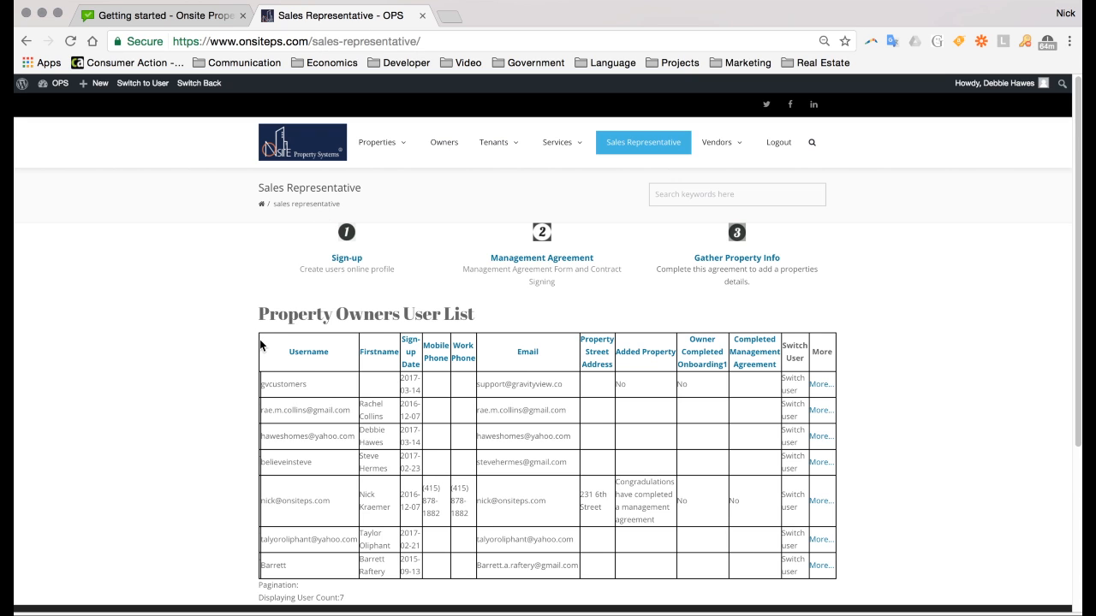
Highlight the Username header of the Property Owners User List, then clear the selection
drag(261, 346, 509, 291)
click(480, 310)
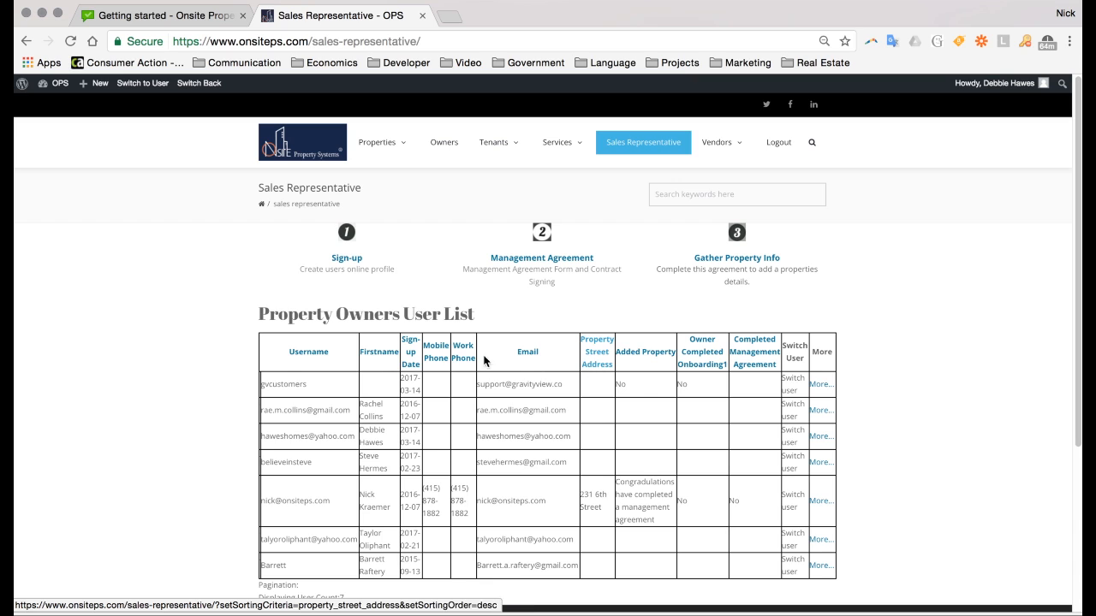
Sort the Property Owners User List by username, then reverse it to descending order
click(309, 352)
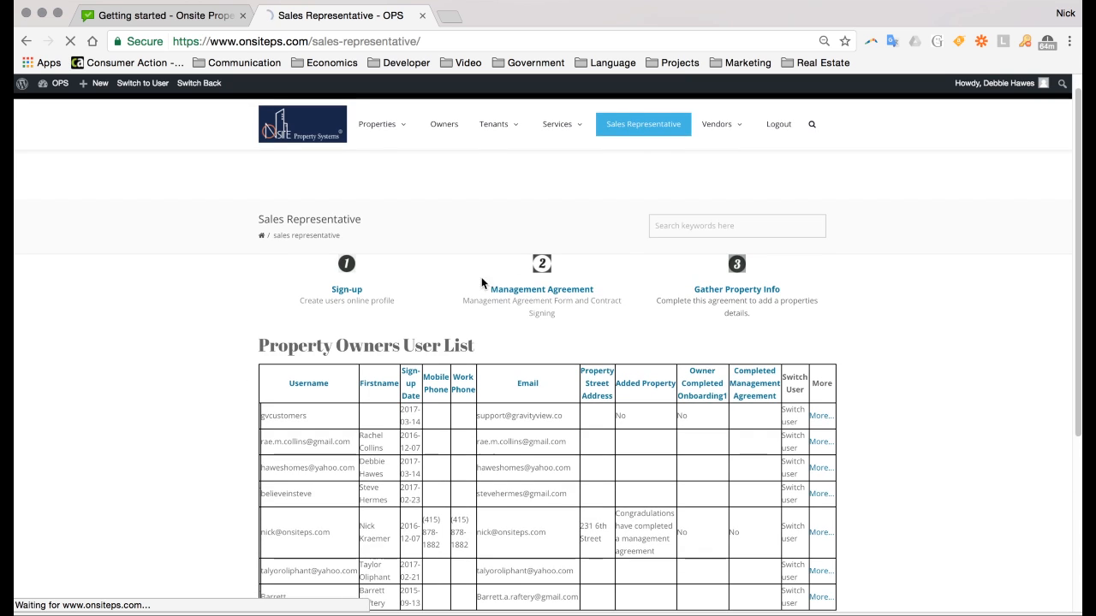
scroll(307, 379, down, 1)
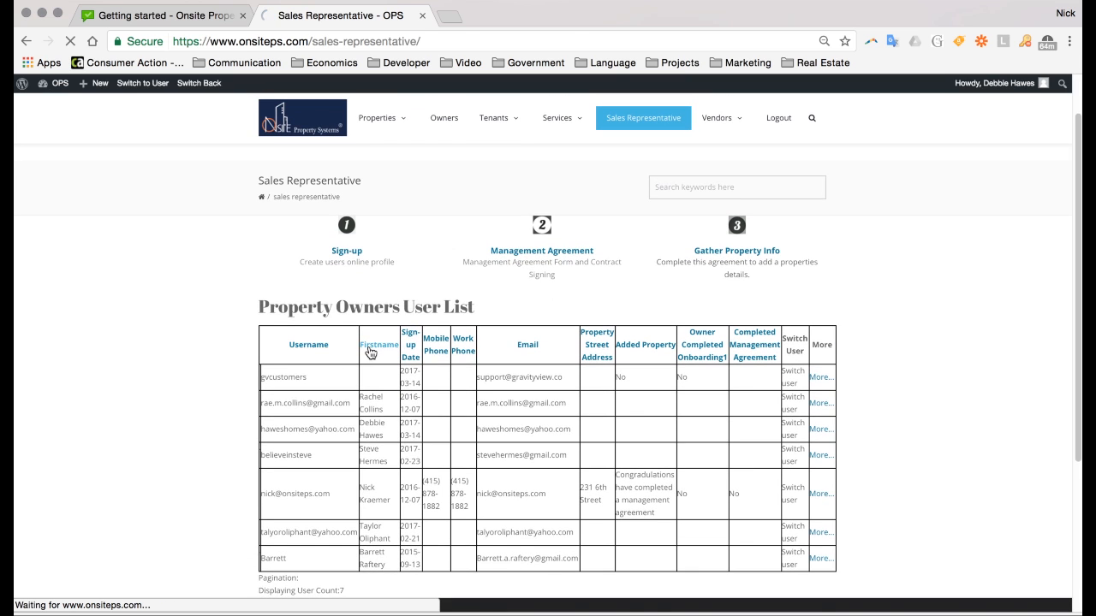
click(370, 352)
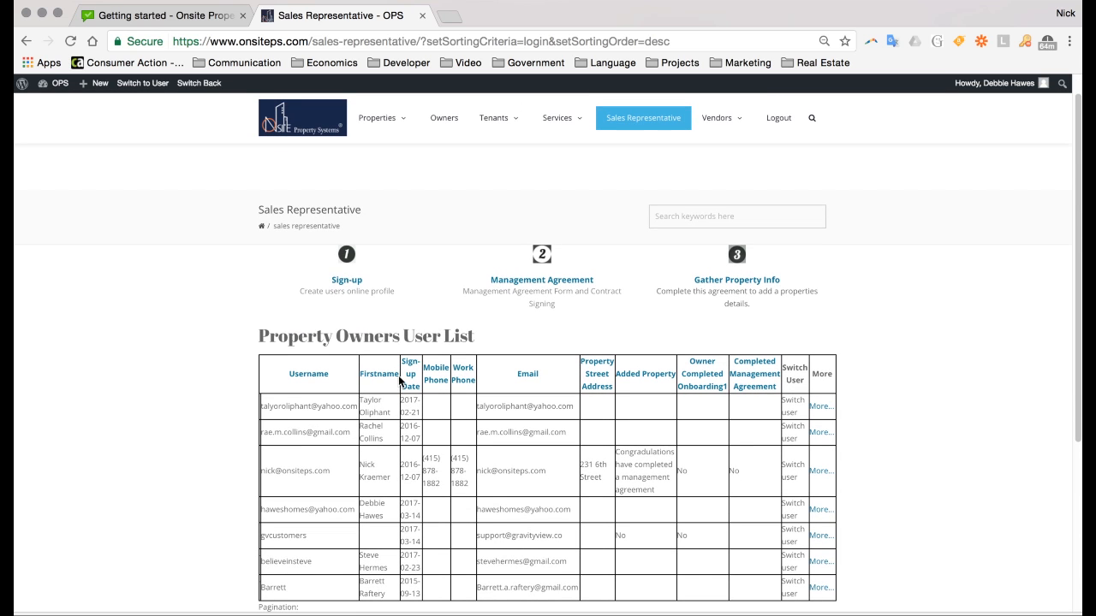
mouse_move(994, 89)
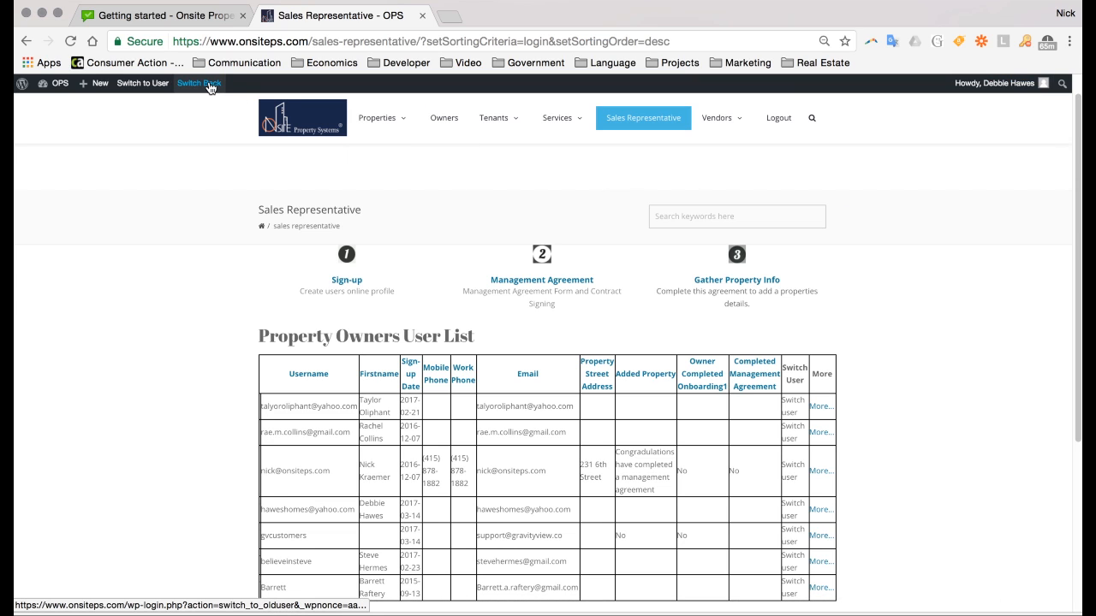
mouse_move(154, 88)
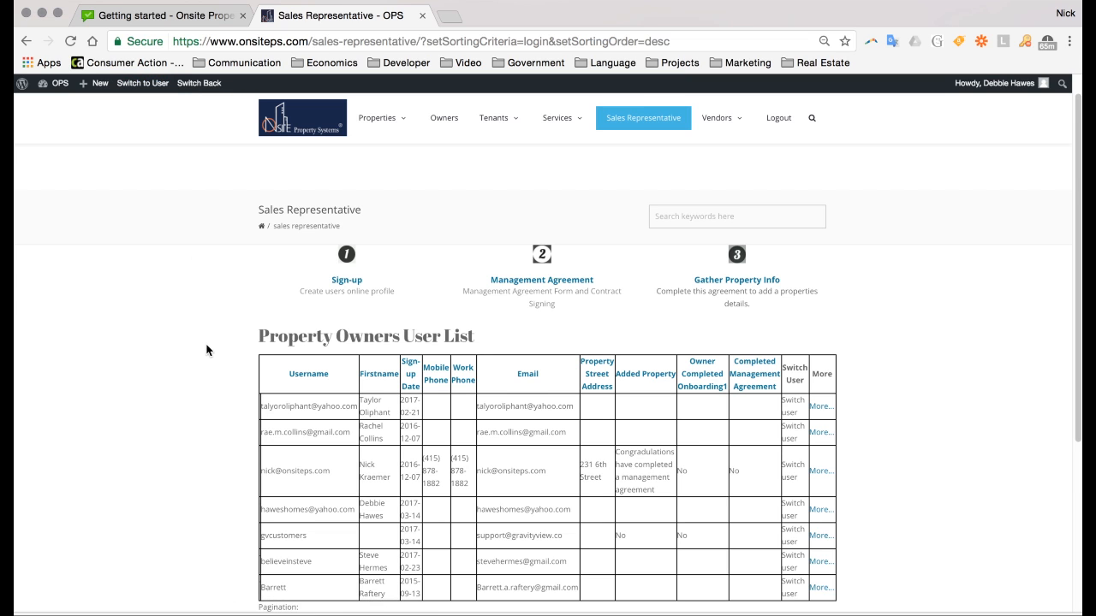
Search Switch to User for the customer test user's username and switch to the matching account
scroll(206, 350, down, 1)
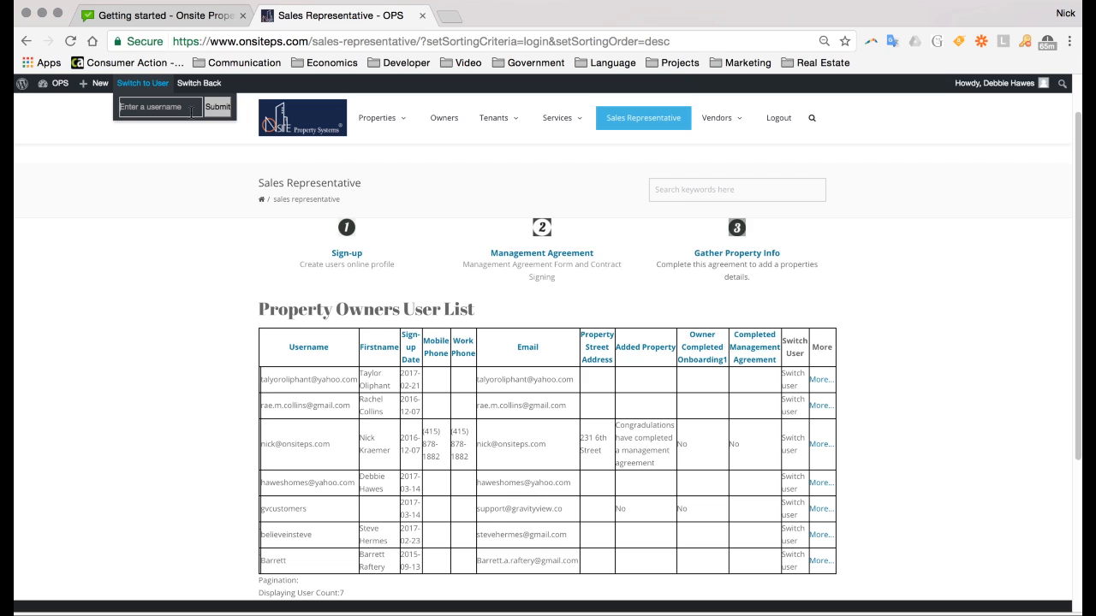
text(gvcustomers)
click(223, 109)
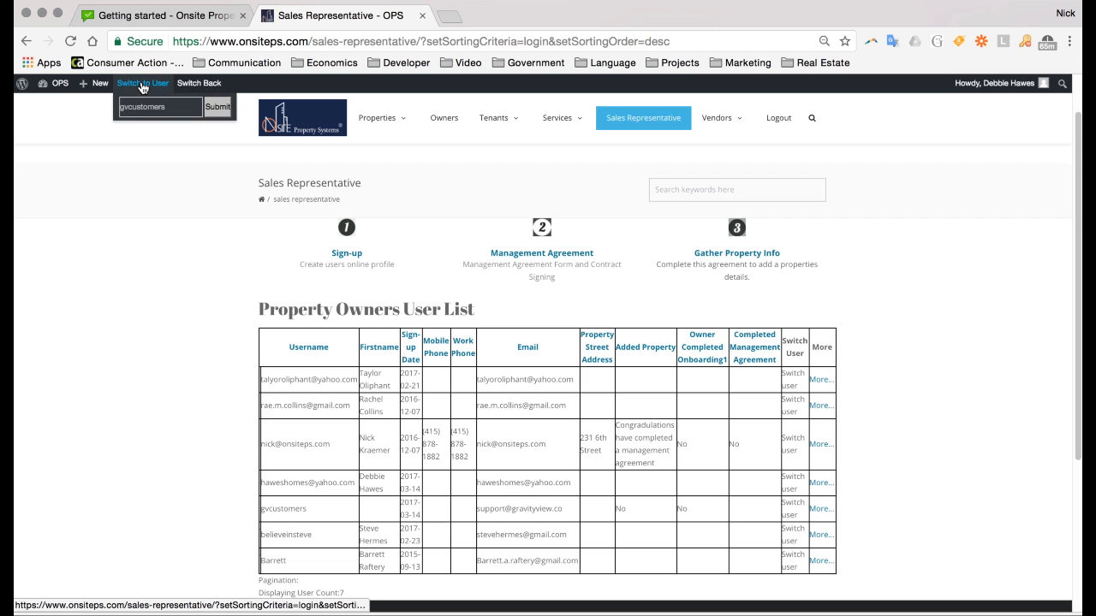
click(224, 109)
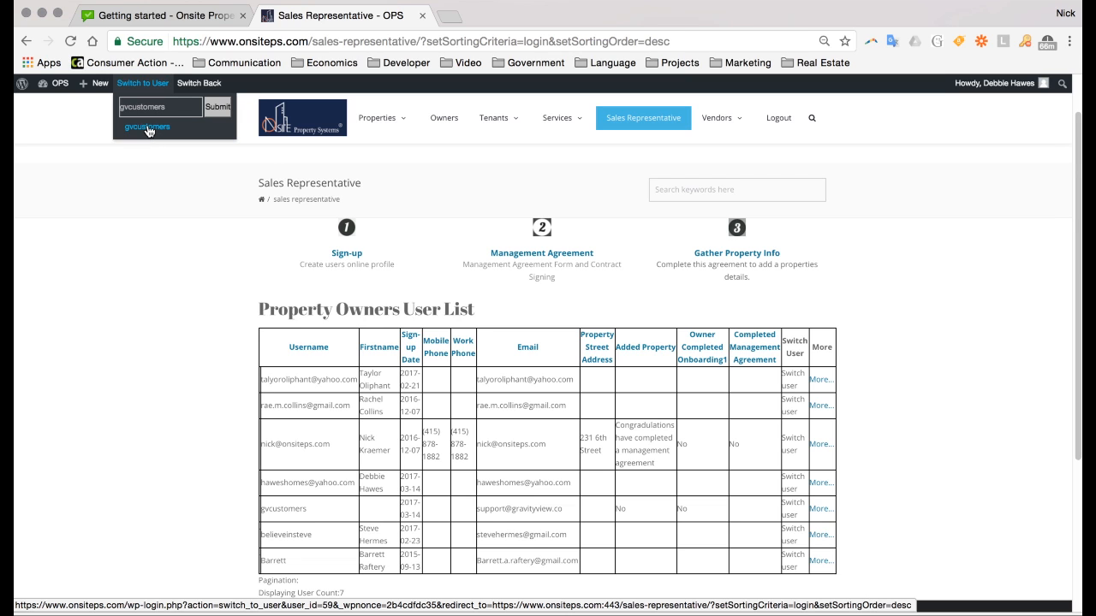
click(147, 129)
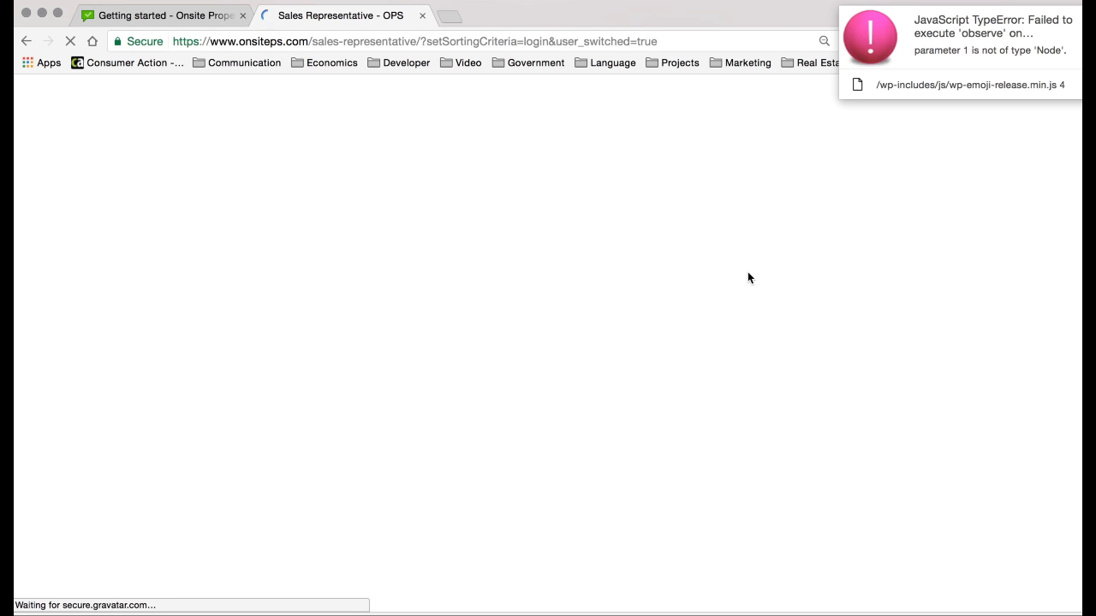
Dismiss the JavaScript error notice and open the Owners tools page
click(1091, 19)
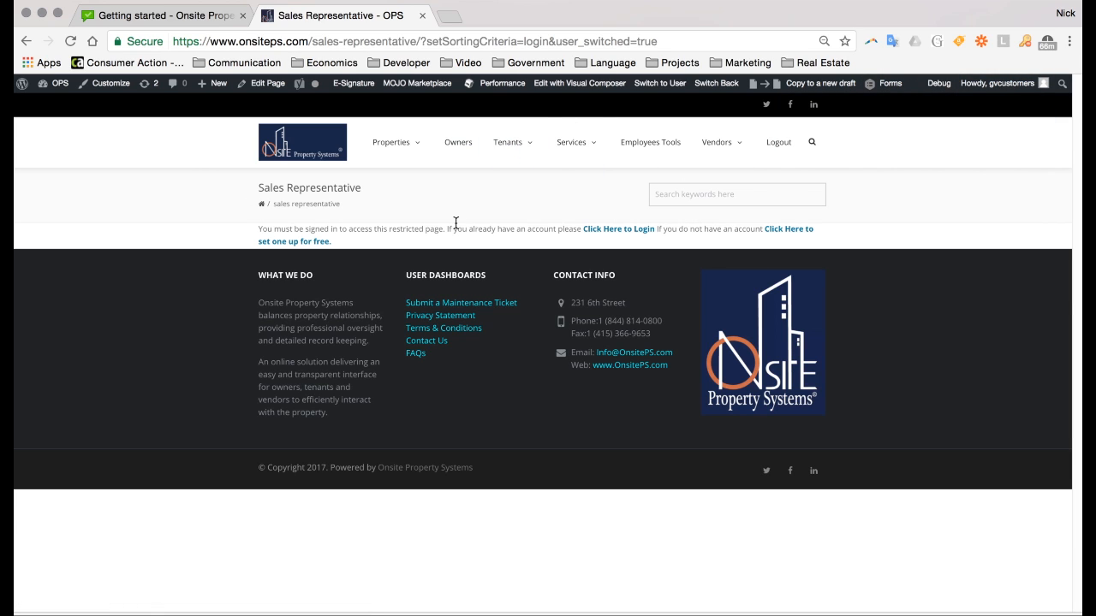
click(447, 145)
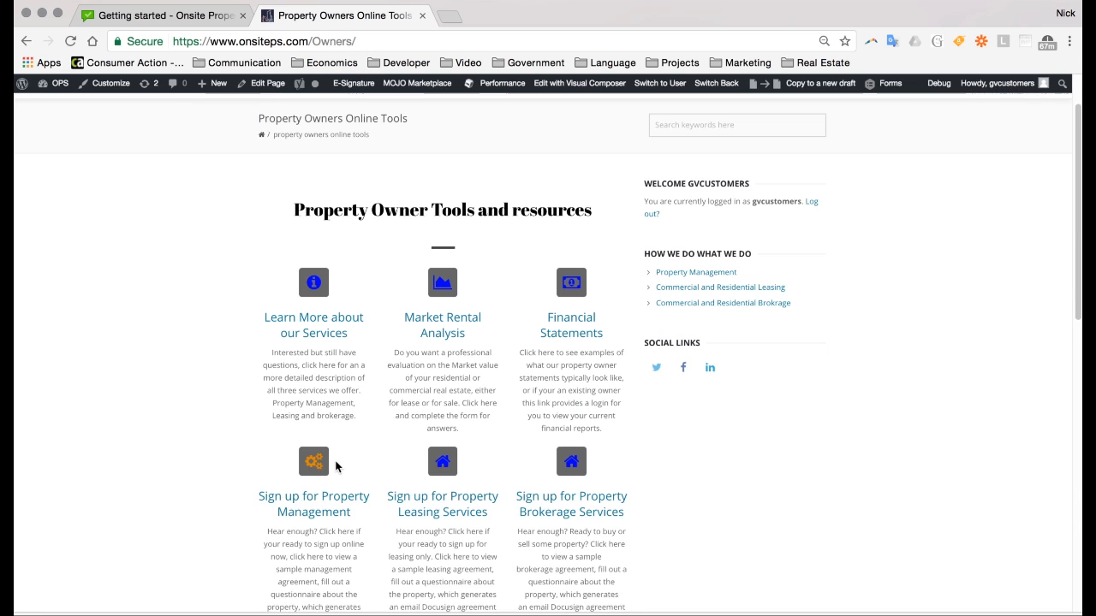
Append '-dashboard' after Owners in the page URL to load the Owners Dashboard
scroll(321, 455, down, 2)
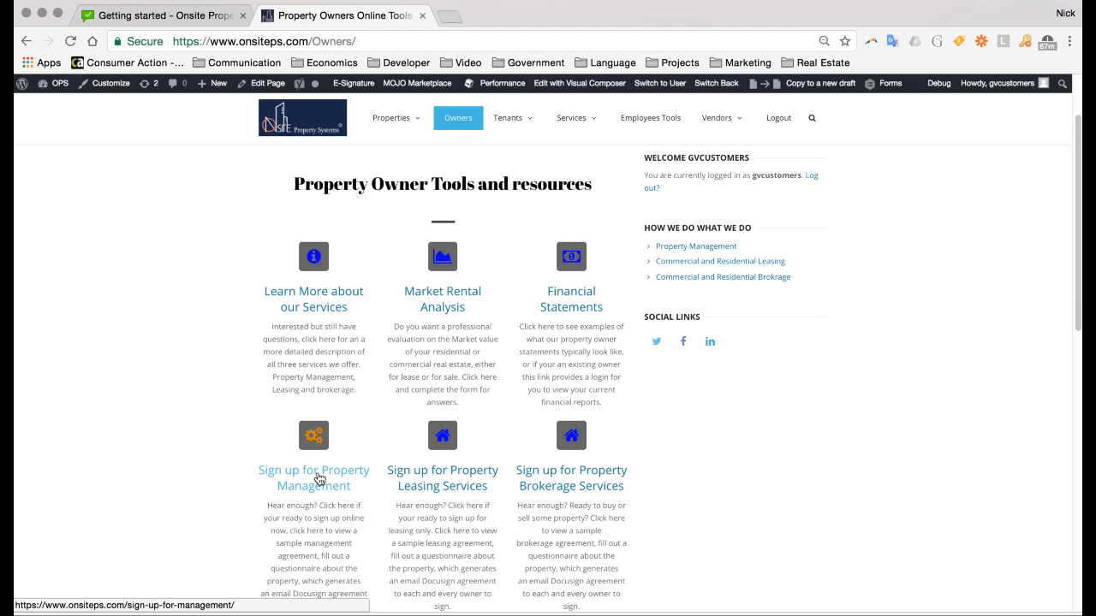
double_click(335, 41)
key(Right)
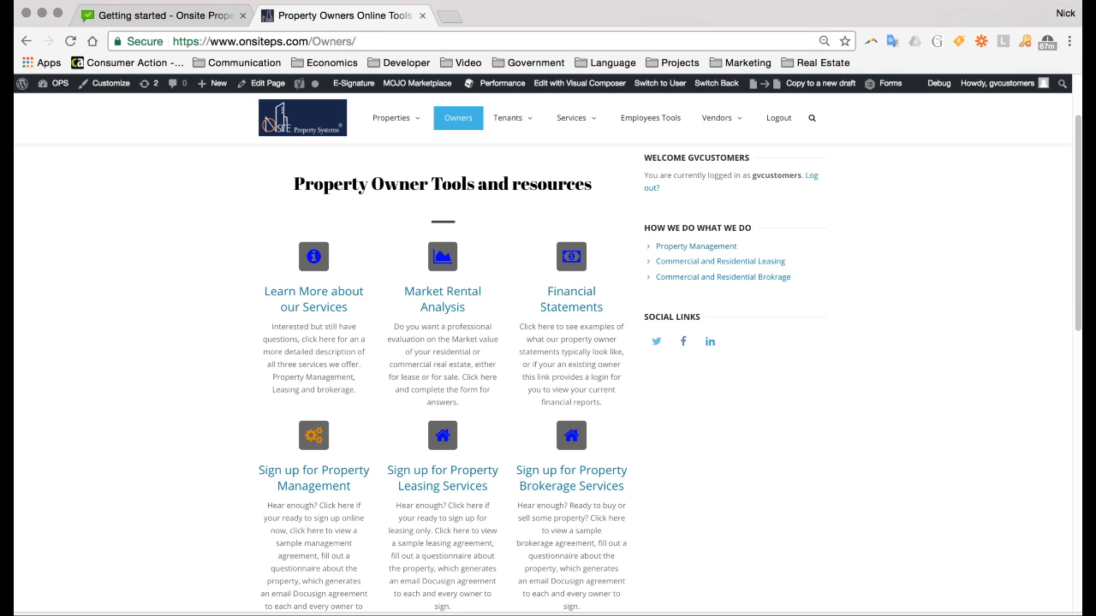
text(-)
text(dashboard)
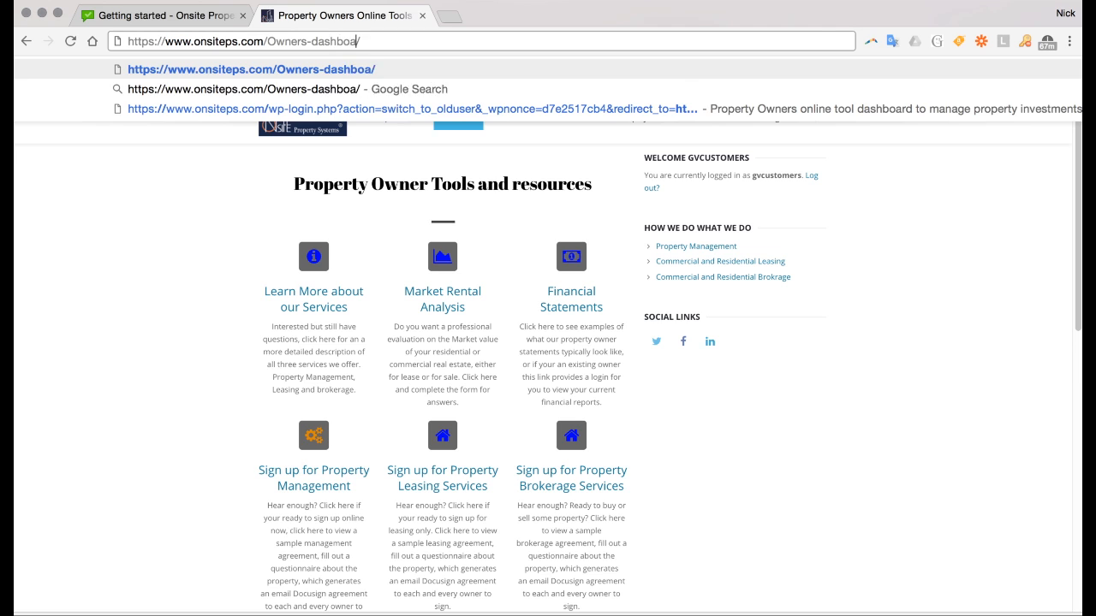
key(Return)
Glance at the Property Management Agreement sign-up, return, and show the empty Your Properties section
mouse_move(998, 82)
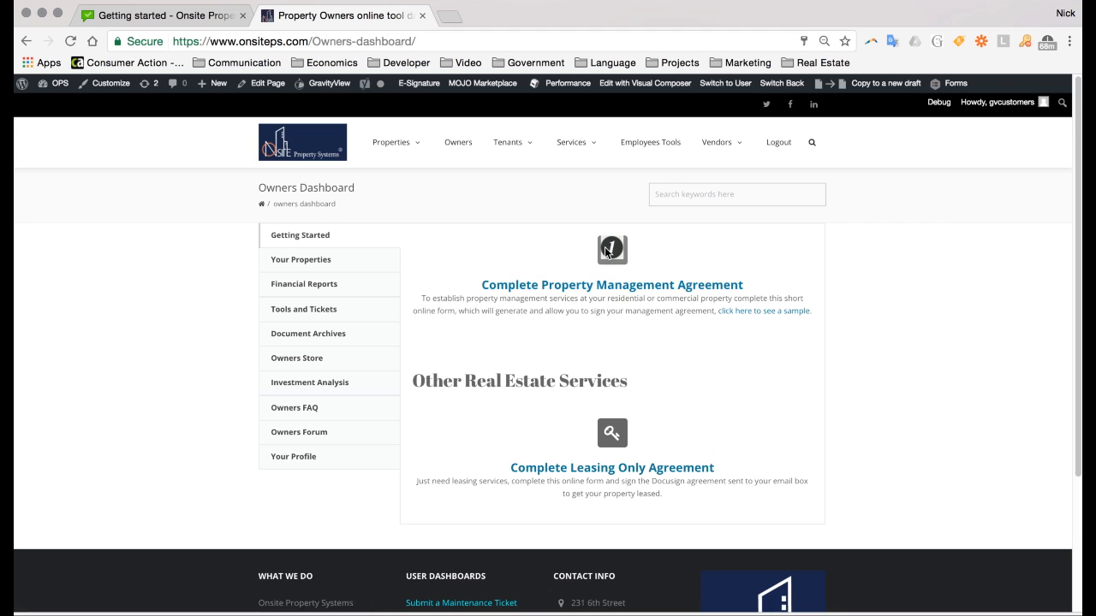
click(597, 294)
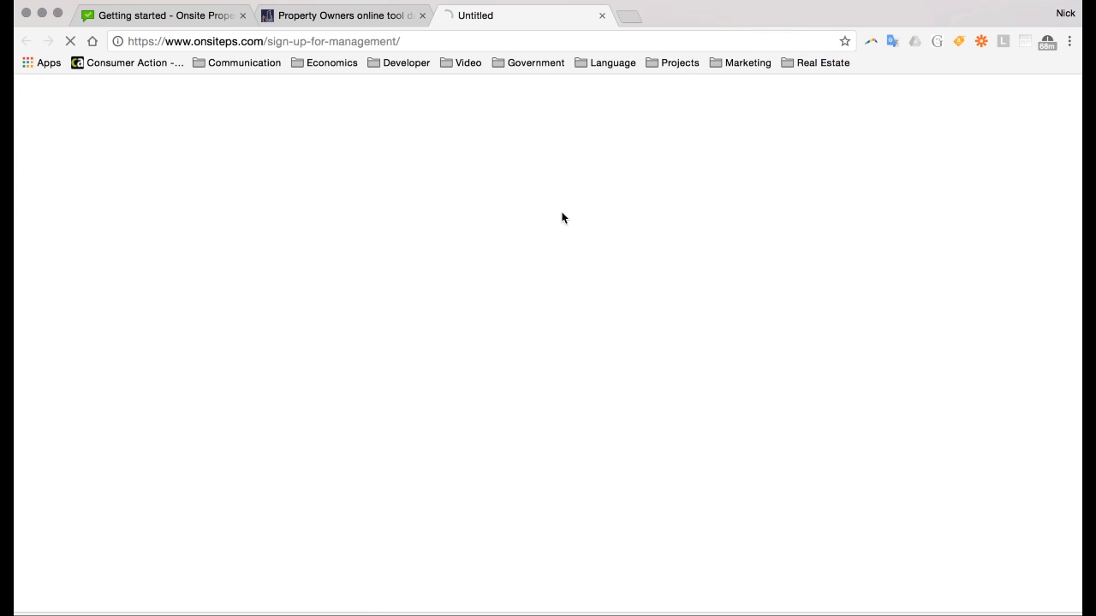
click(347, 17)
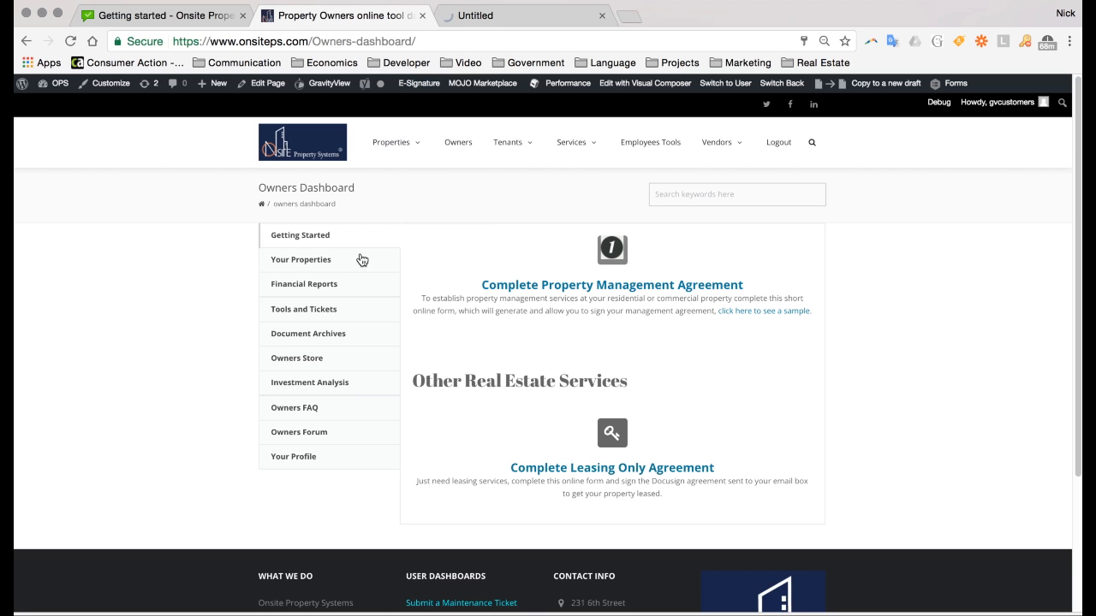
click(308, 262)
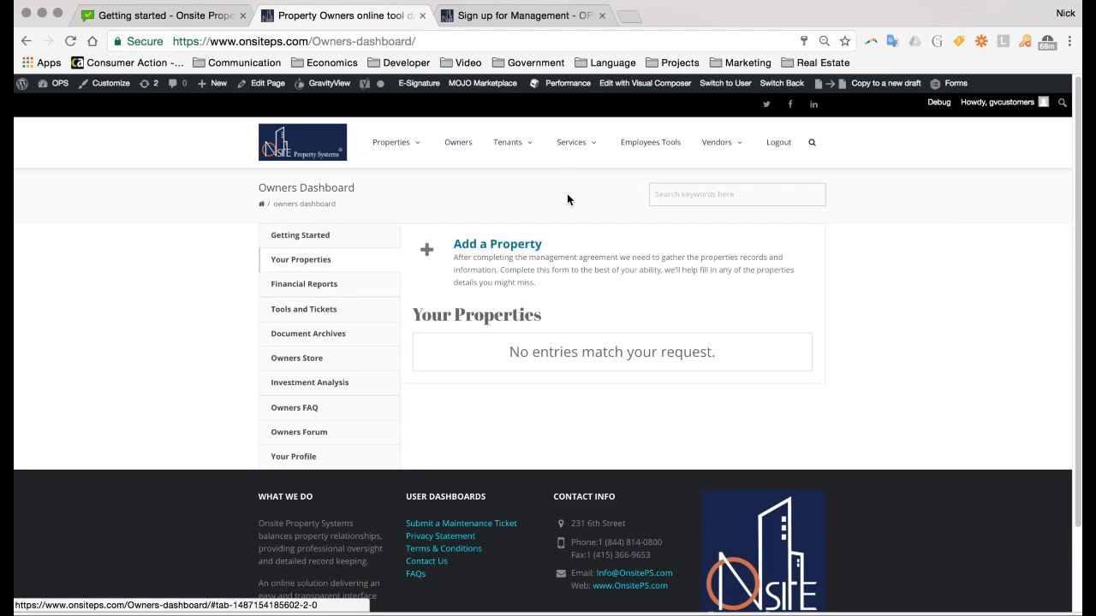
mouse_move(726, 84)
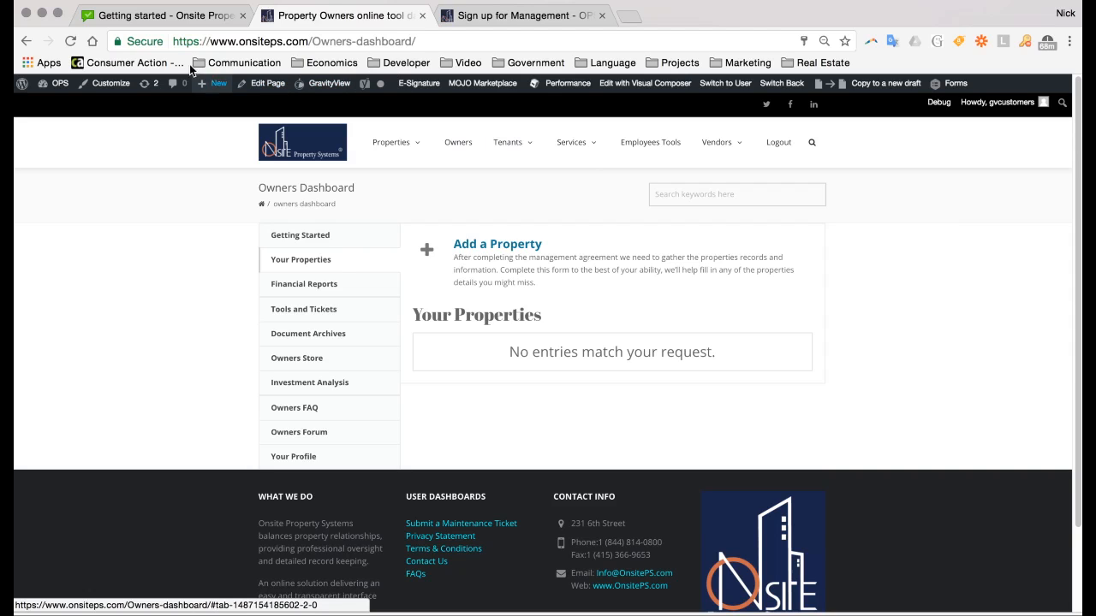
Switch to the LiveAgent 'Getting started' tab and bring up the '+ New' creation options
click(148, 17)
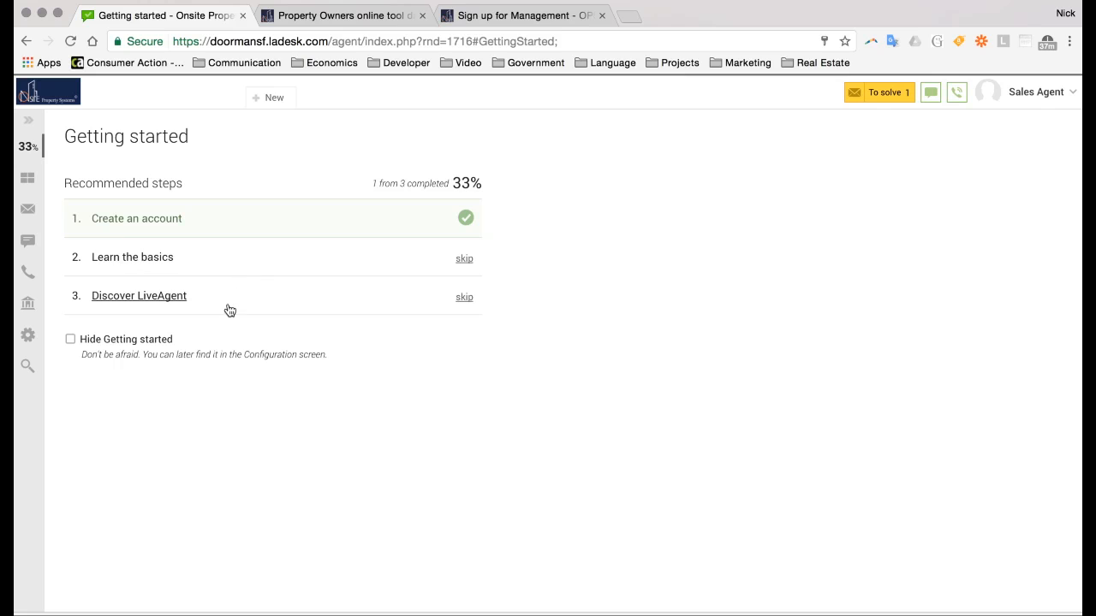
click(269, 101)
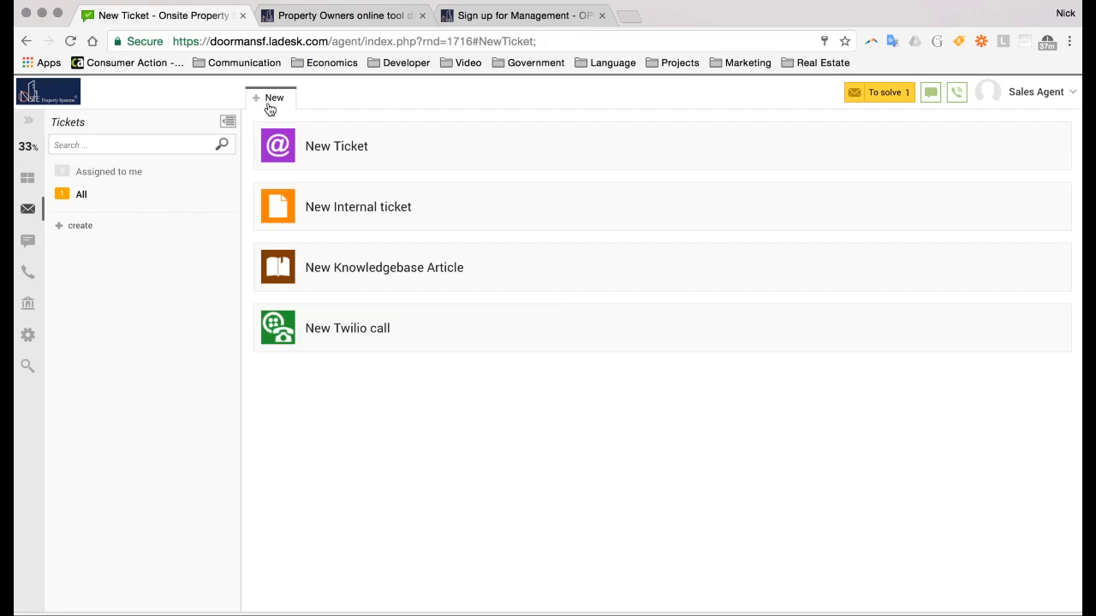
Start a new internal ticket for New Clients - Sales all Types, assigned to an agent
click(360, 209)
click(455, 180)
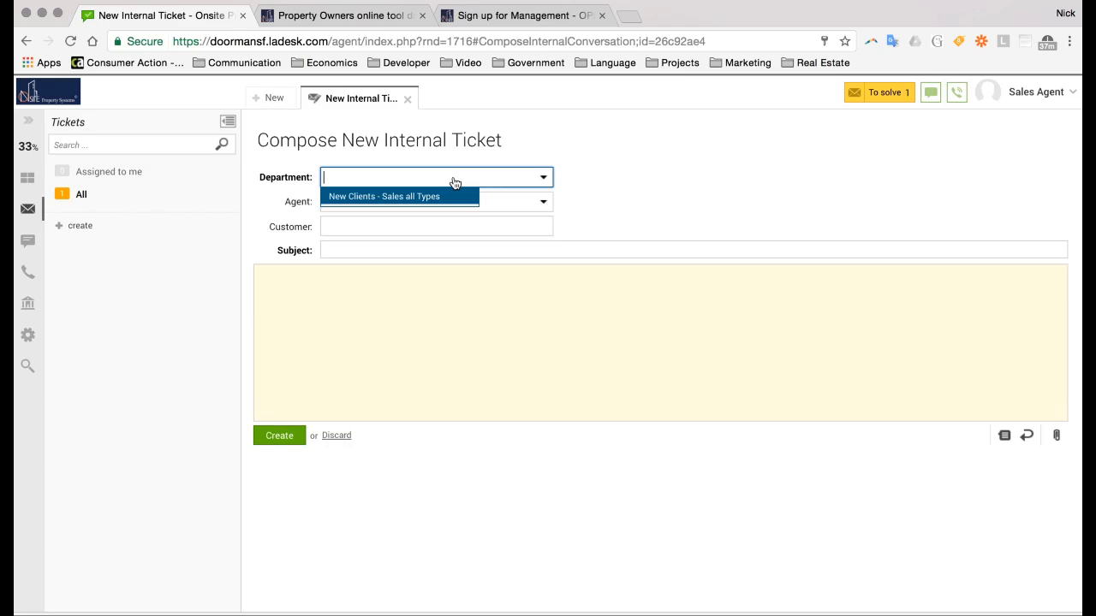
click(536, 178)
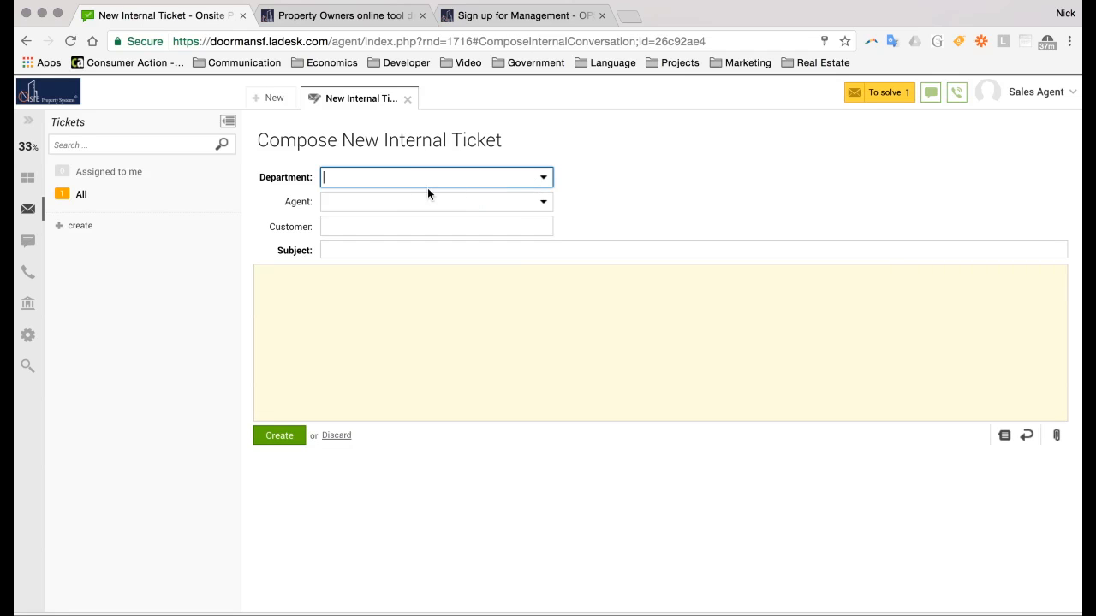
click(542, 179)
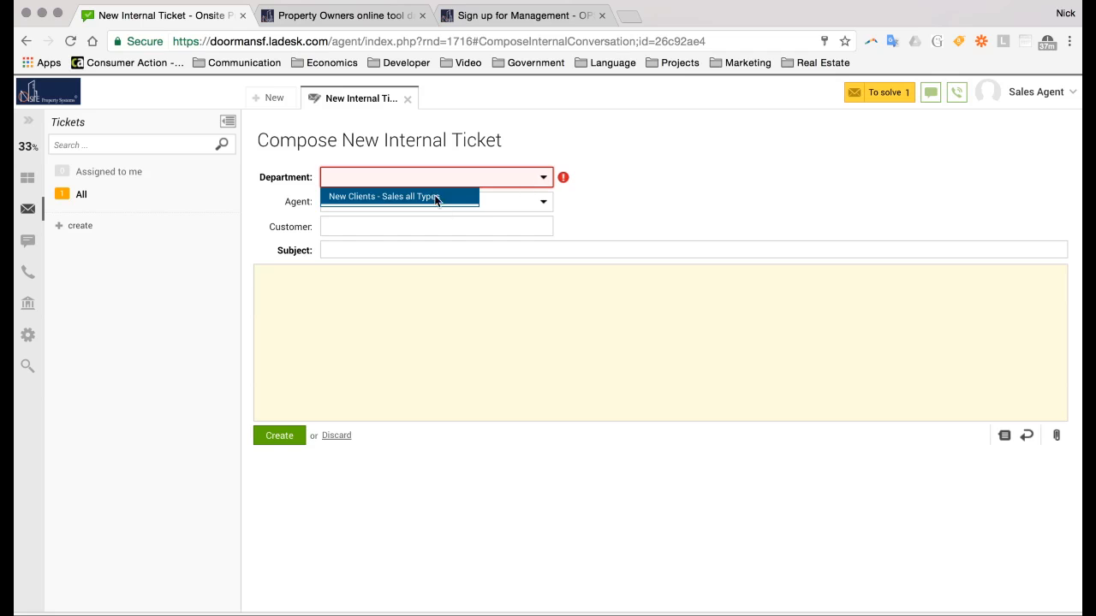
click(436, 199)
click(525, 206)
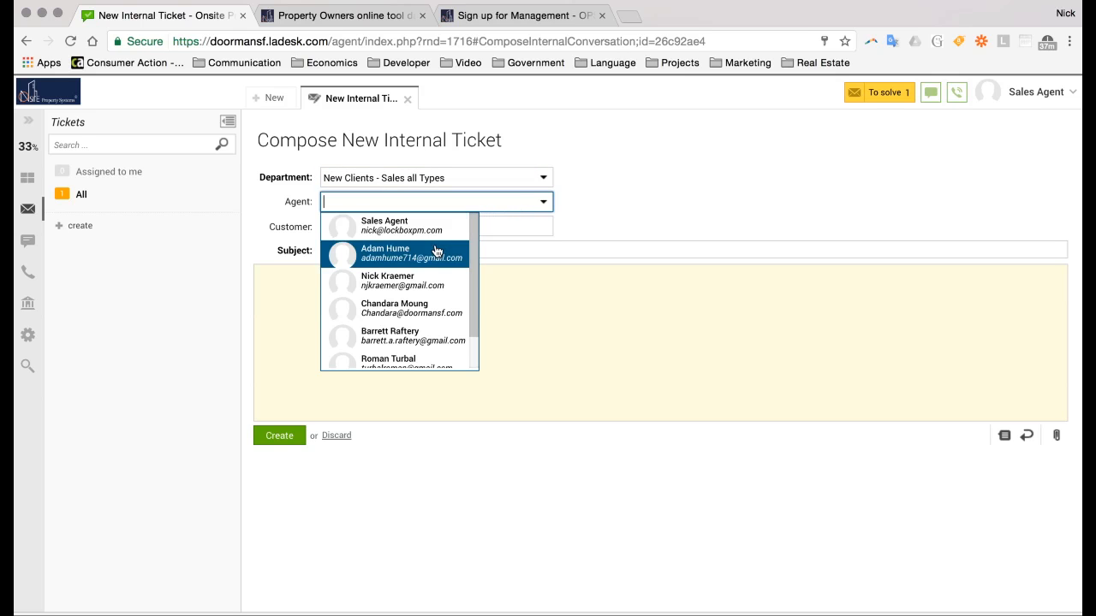
click(403, 283)
Enter the subject 'Say Hey I want to chat with you' and create the ticket
click(388, 250)
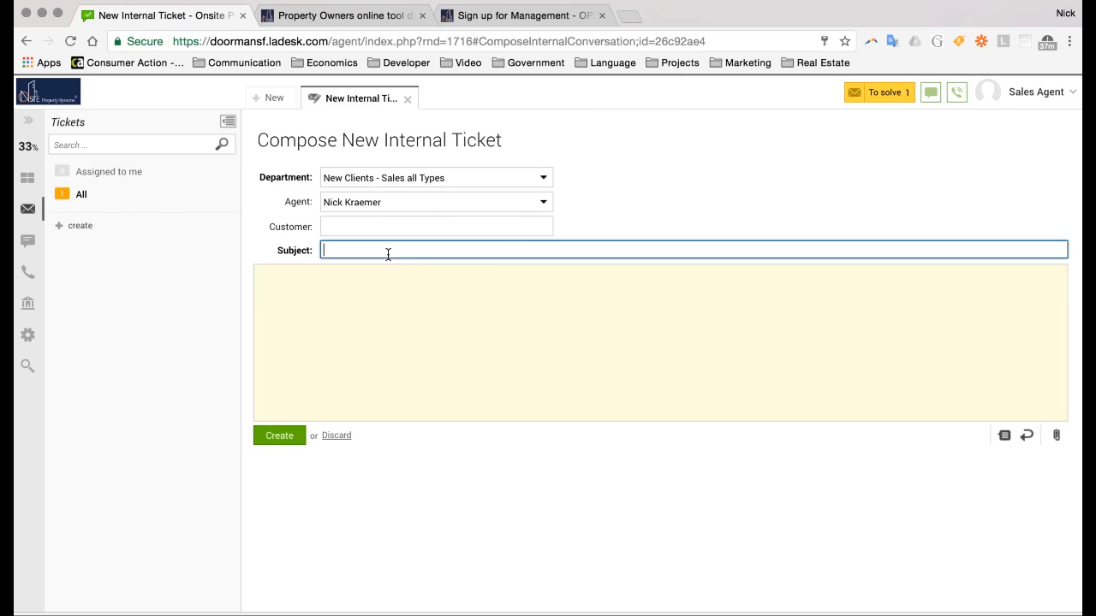
text(Say Hey I want to cah)
key(BackSpace)
key(BackSpace)
text(hat with you)
click(281, 436)
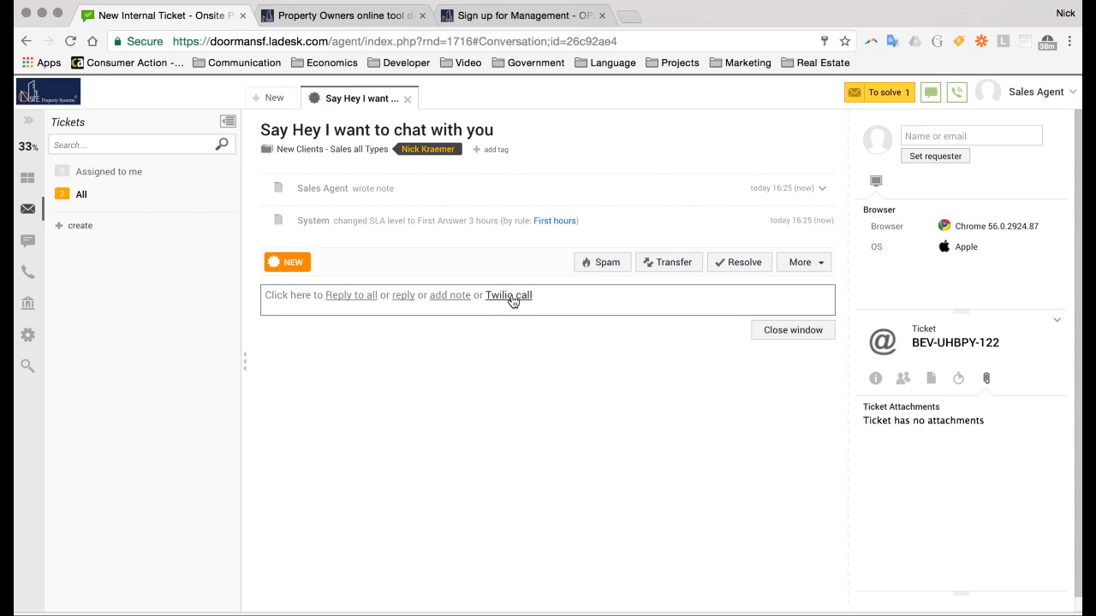
Start a new Twilio call to the entered phone number from the New Clients - Sales all Types account
click(272, 98)
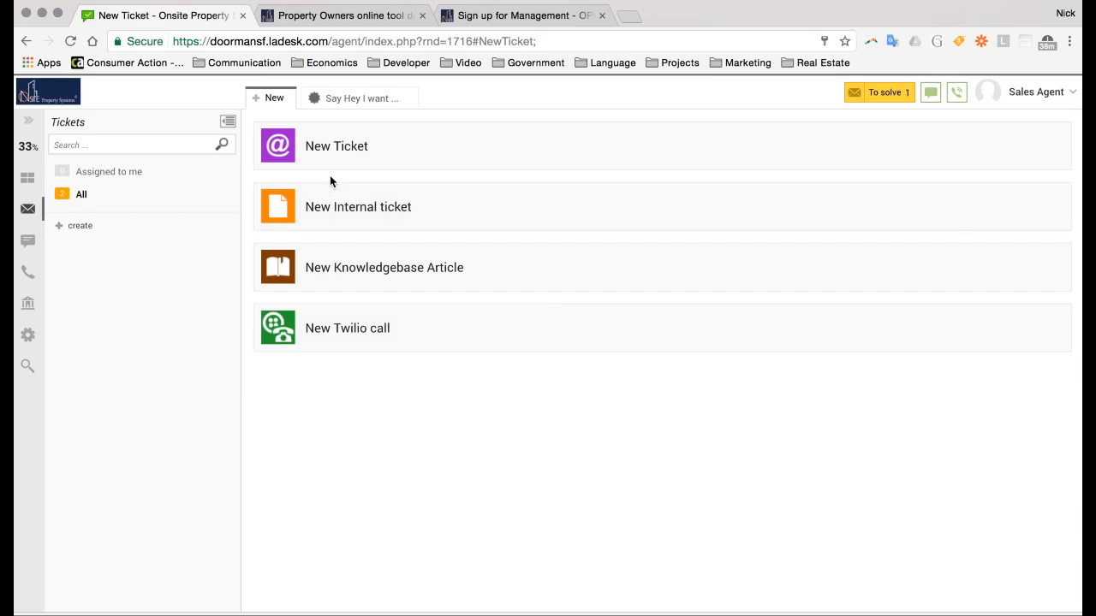
click(374, 328)
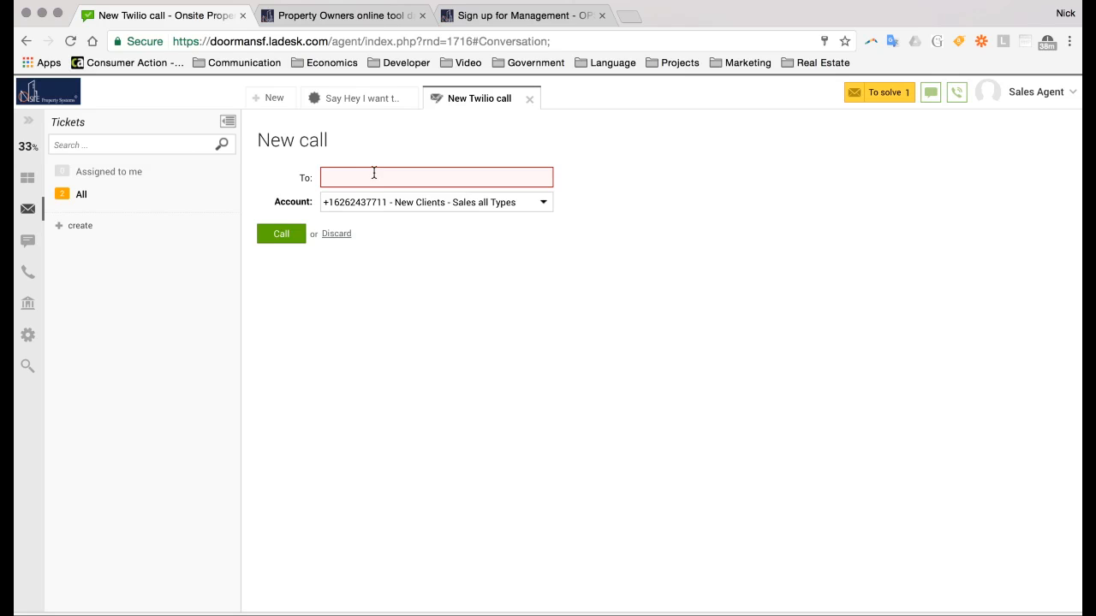
click(375, 173)
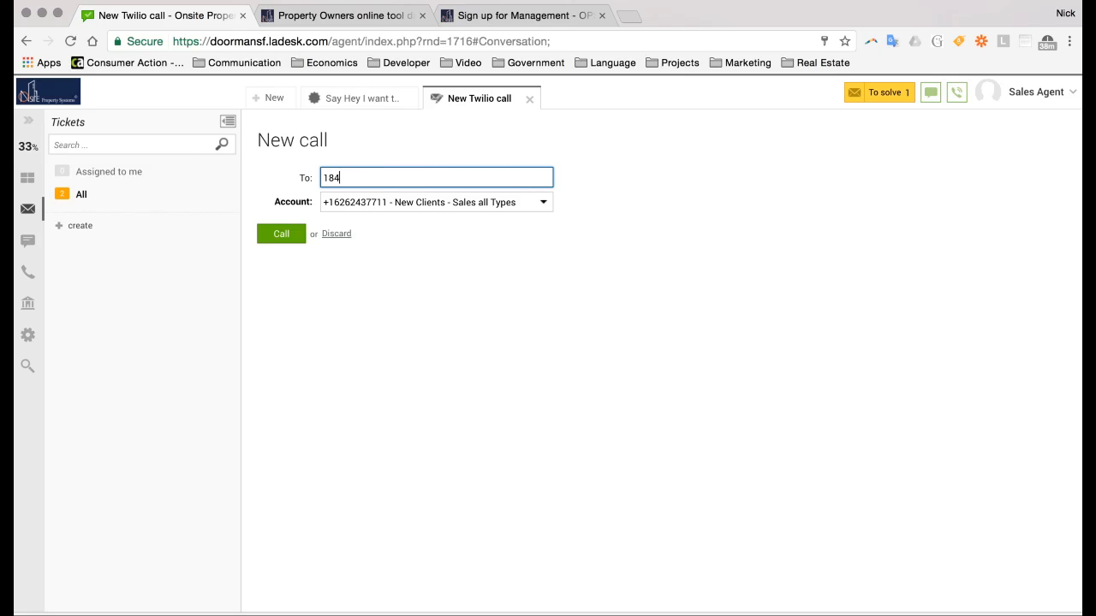
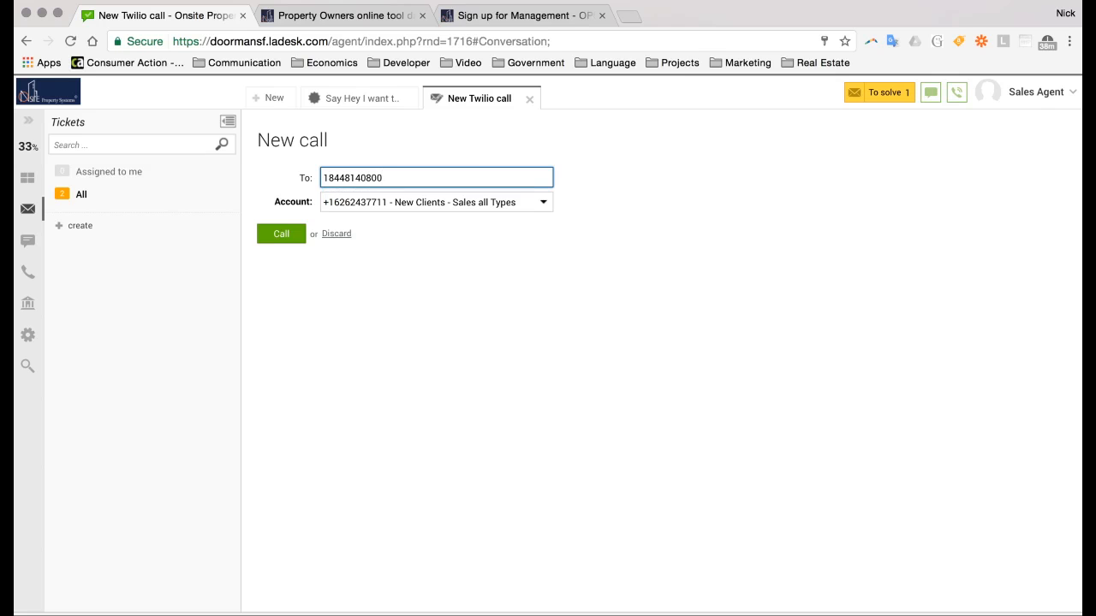
key(Return)
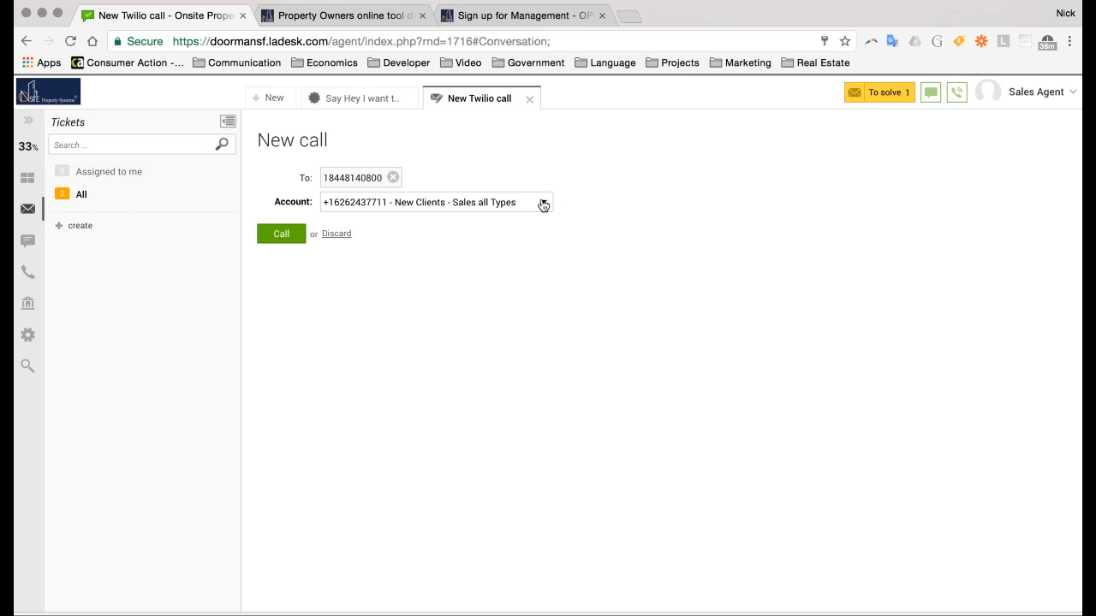
click(543, 204)
click(543, 205)
Place the Twilio call, show the keypad, mute then unmute, and hang up
click(284, 235)
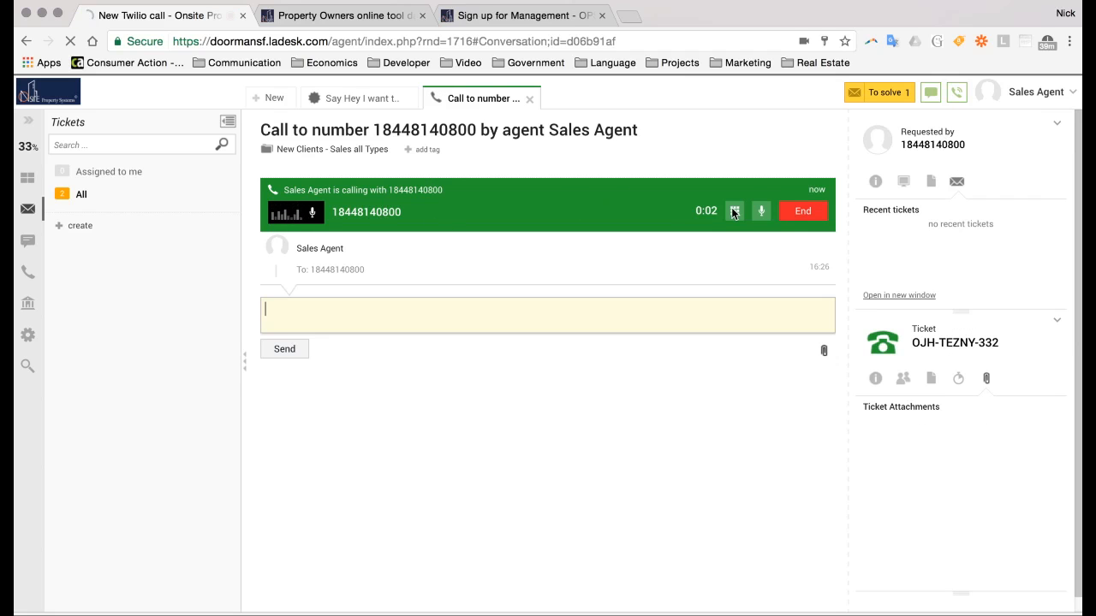
click(736, 214)
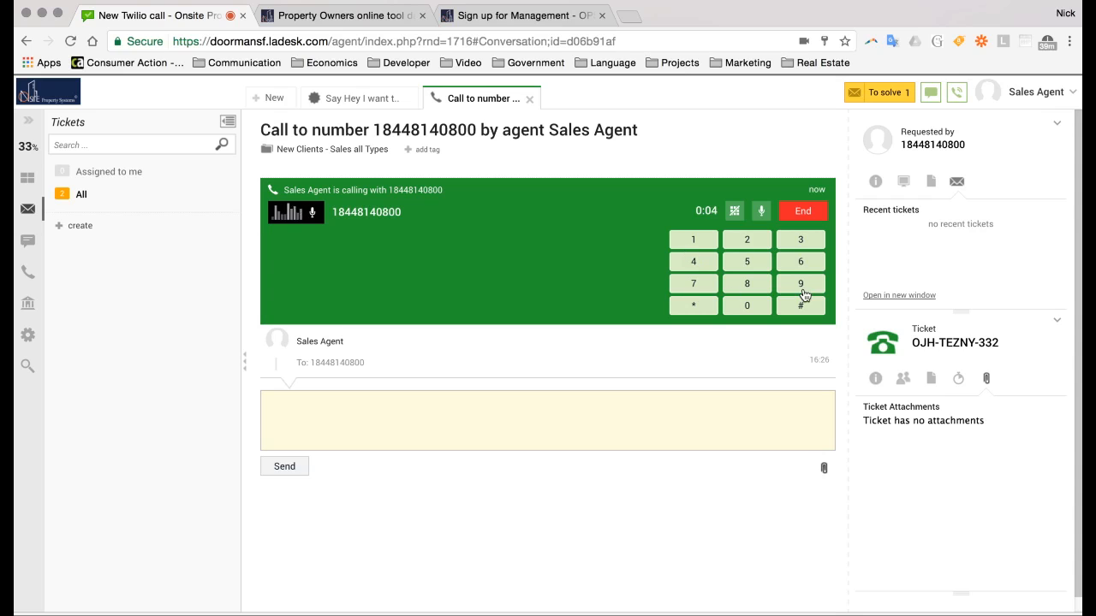
click(761, 212)
click(762, 214)
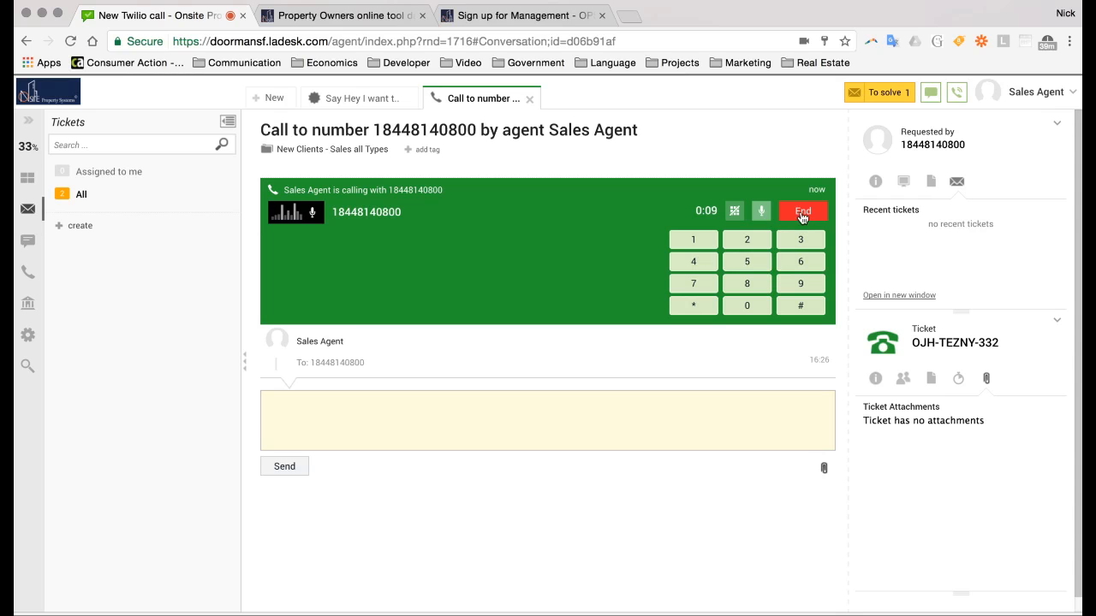
click(804, 214)
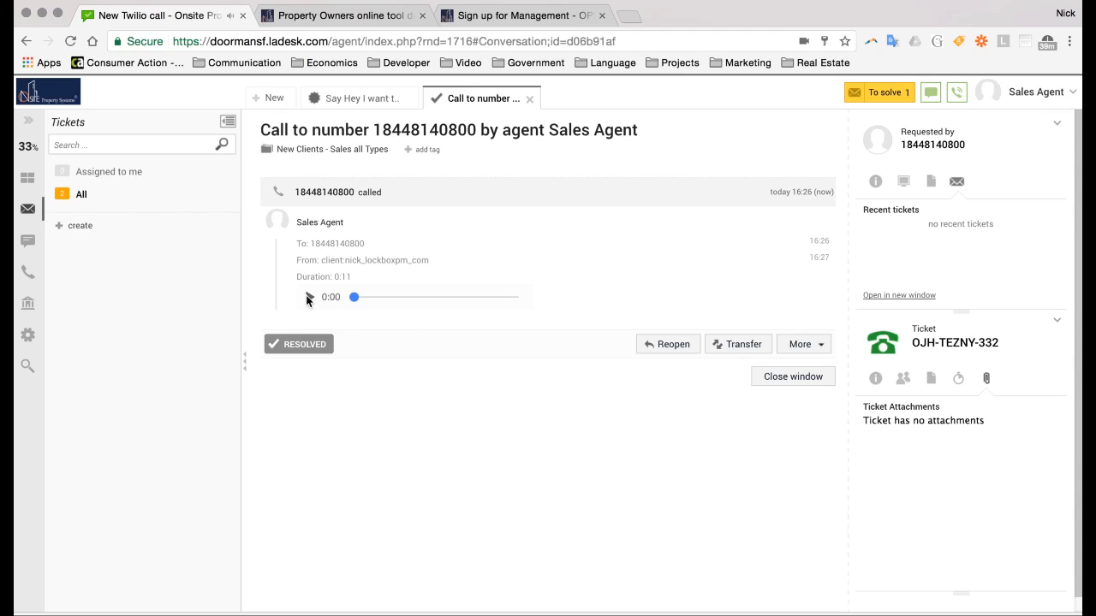
Play the call recording, view the time report, then start and cancel a forward
click(309, 297)
click(960, 383)
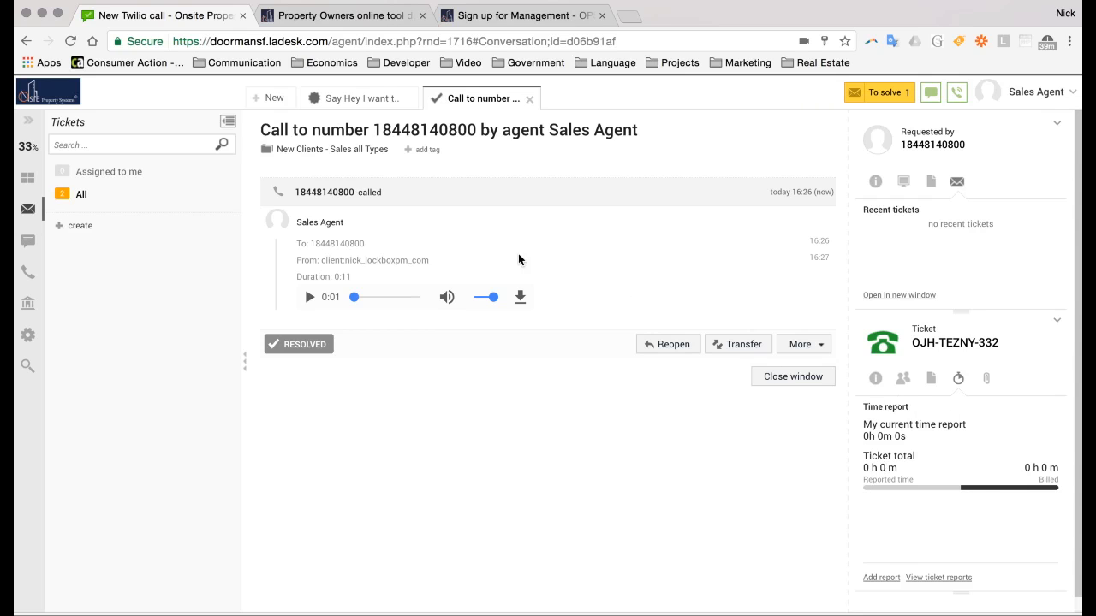
click(806, 343)
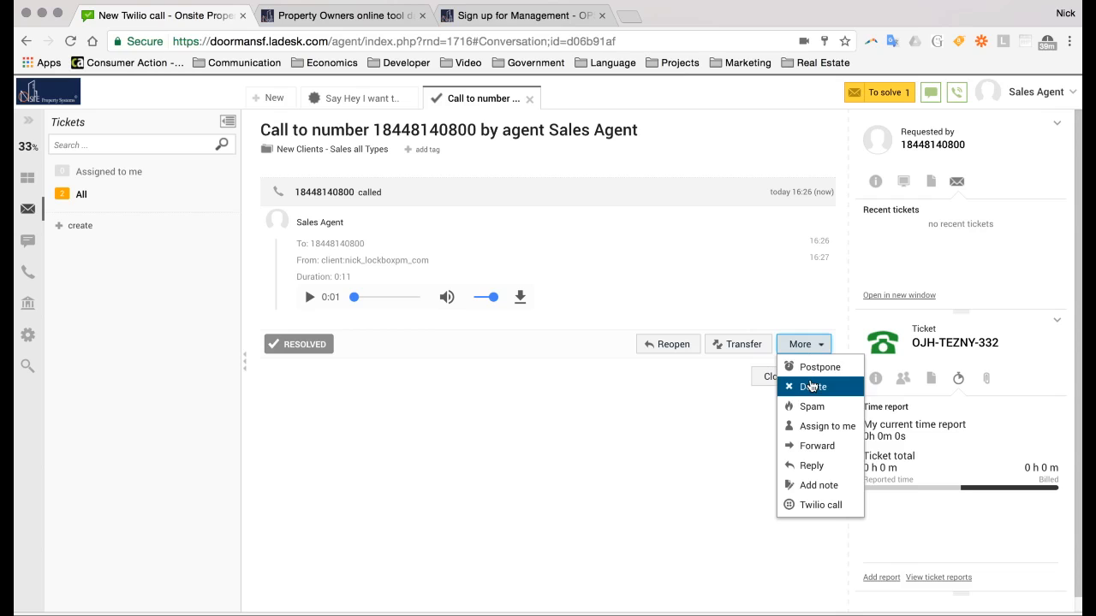
click(815, 446)
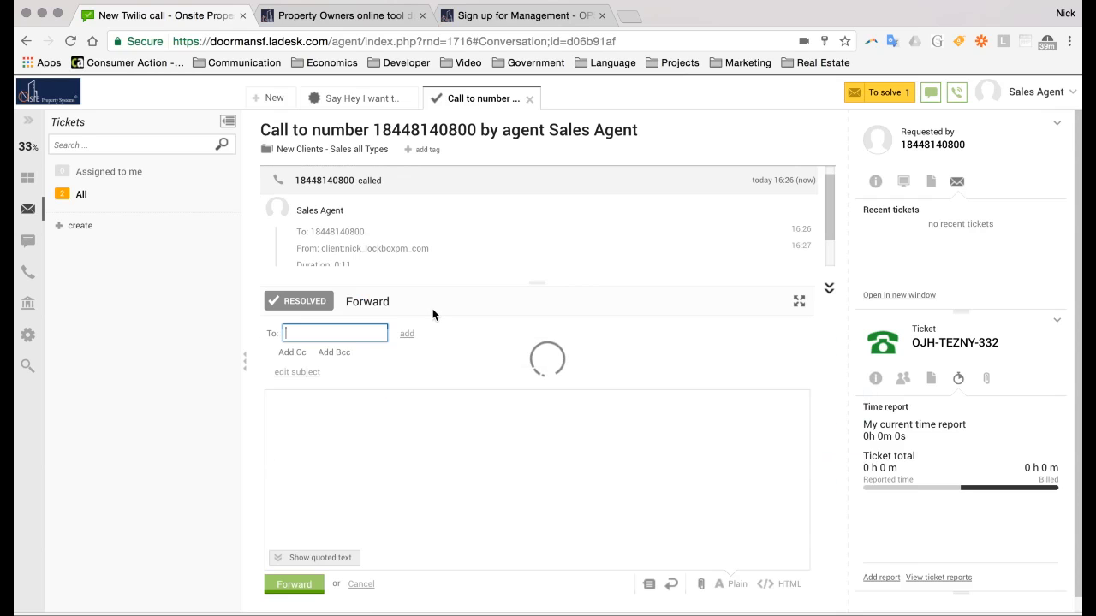
click(361, 589)
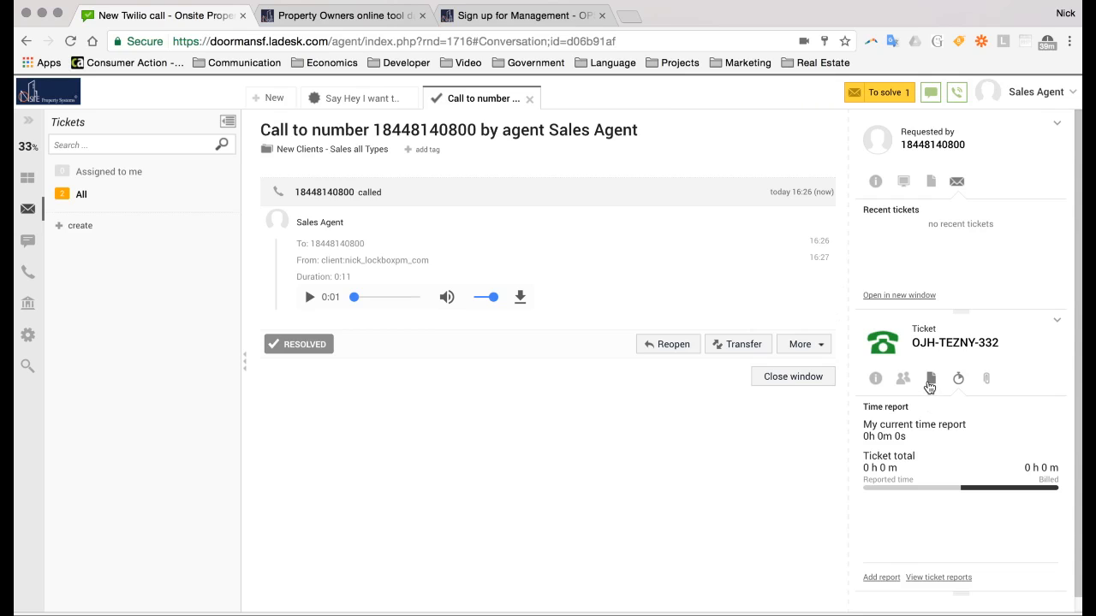
Show the ticket's recipients, add a To field, and start a reply via More
click(905, 387)
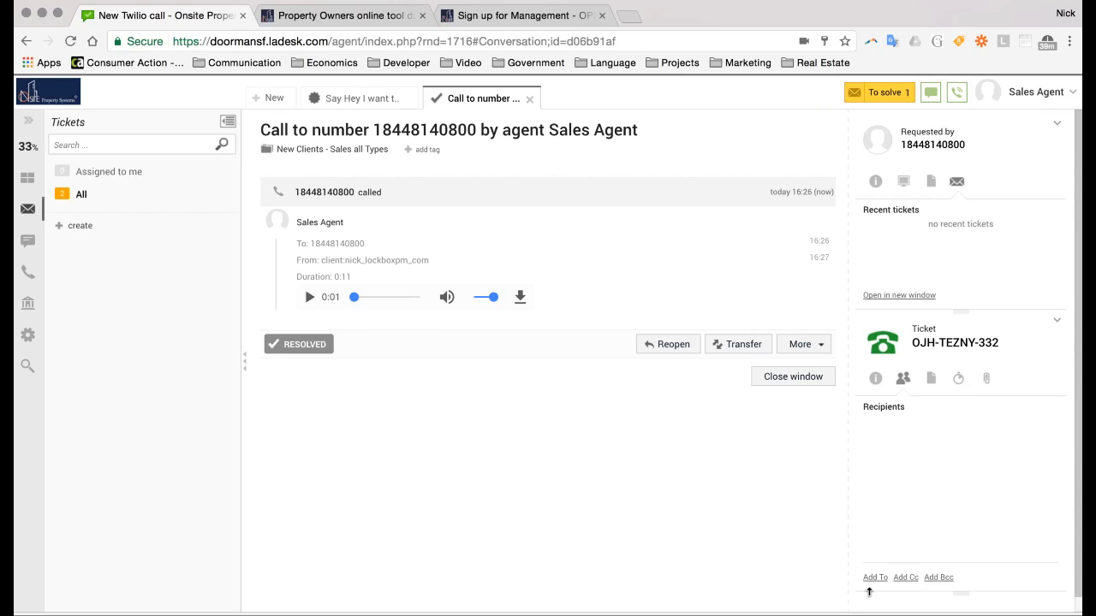
click(874, 578)
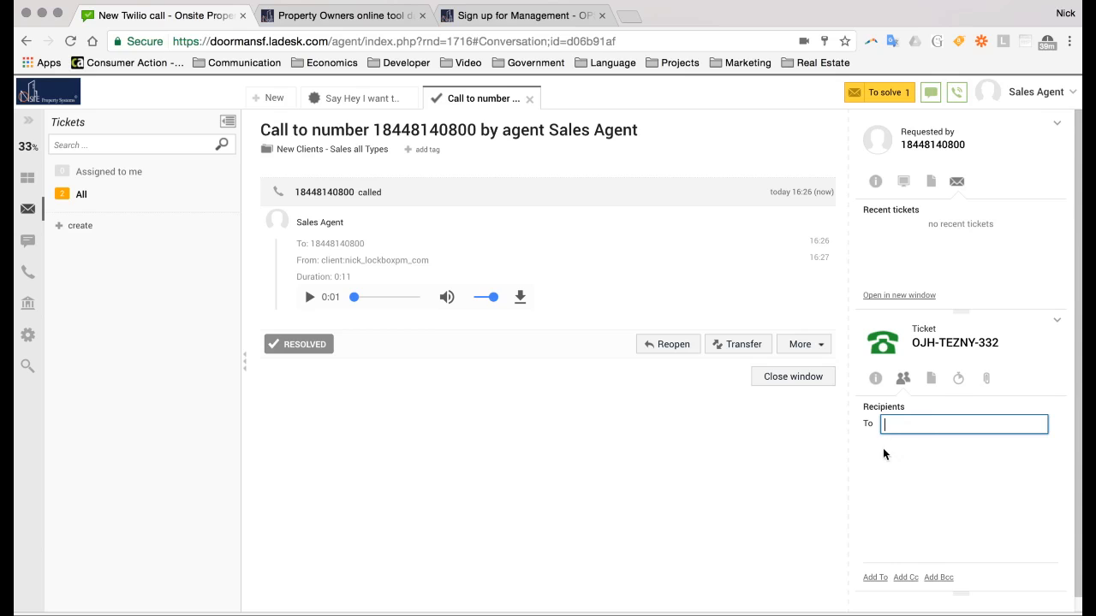
click(815, 347)
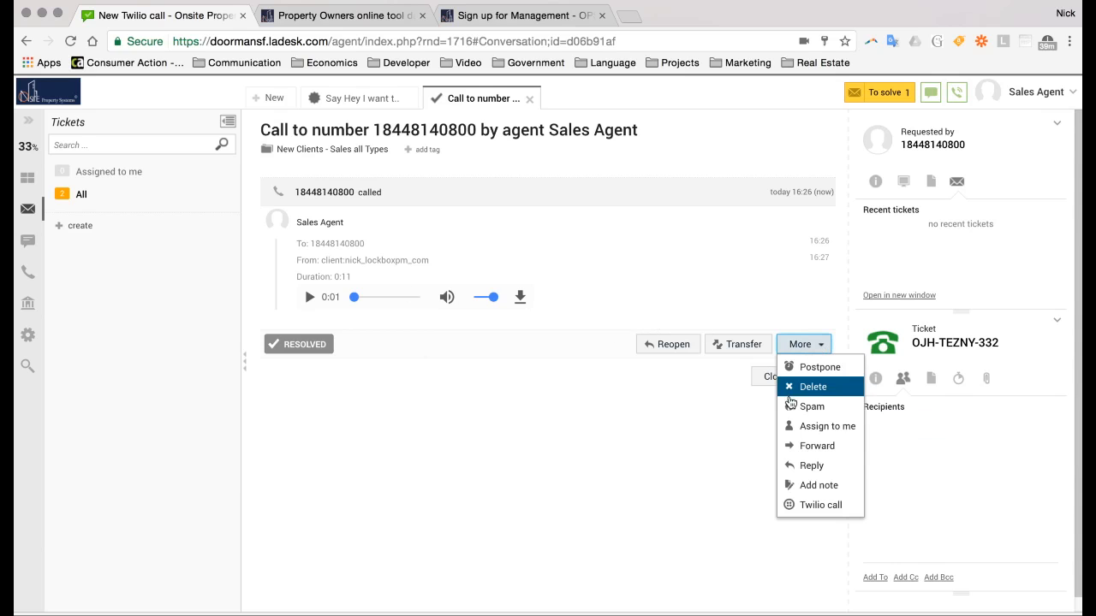
click(812, 466)
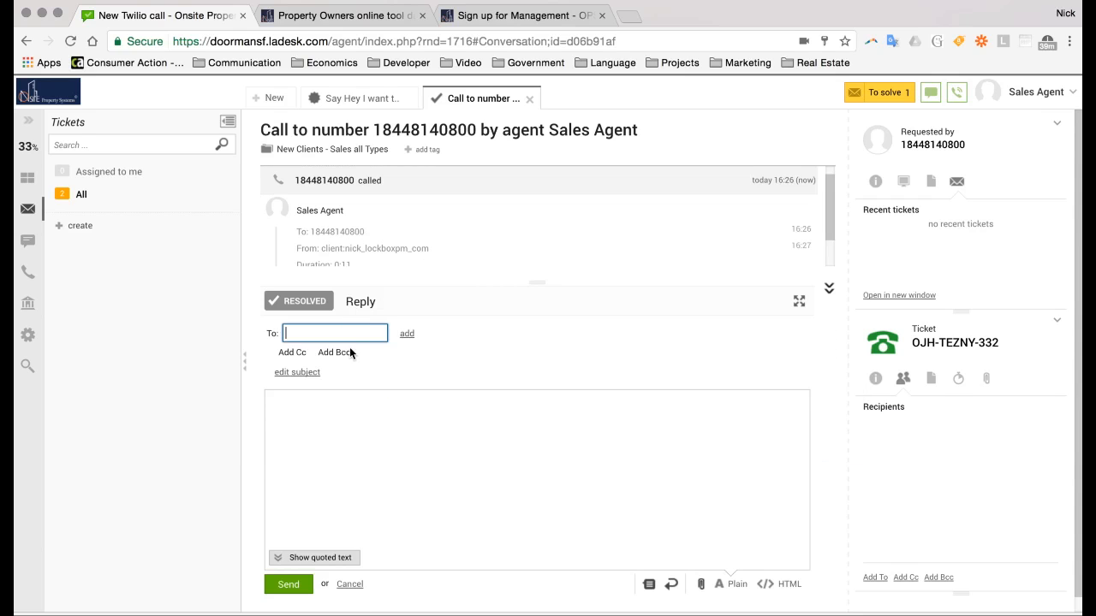
Put the cursor in the reply body, then open the 'add tag' list under the ticket title
click(450, 451)
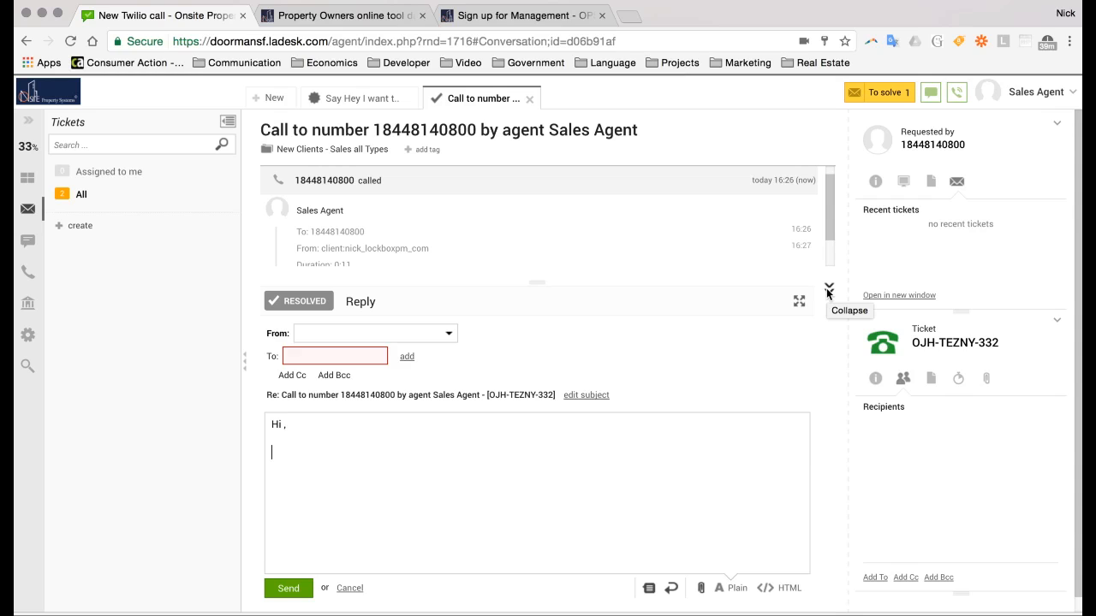
click(425, 150)
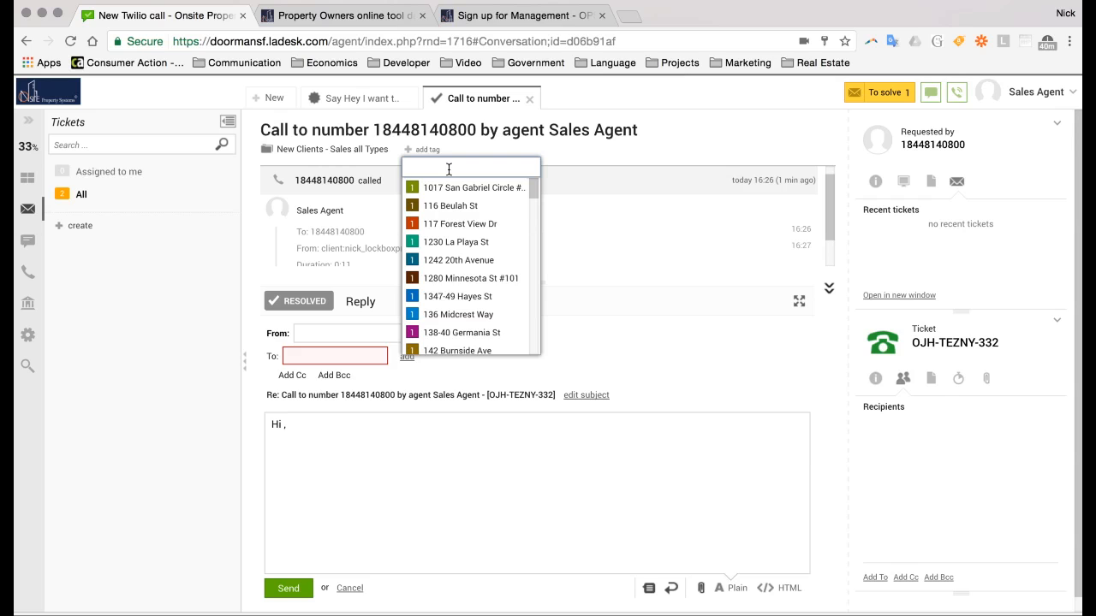
text(101)
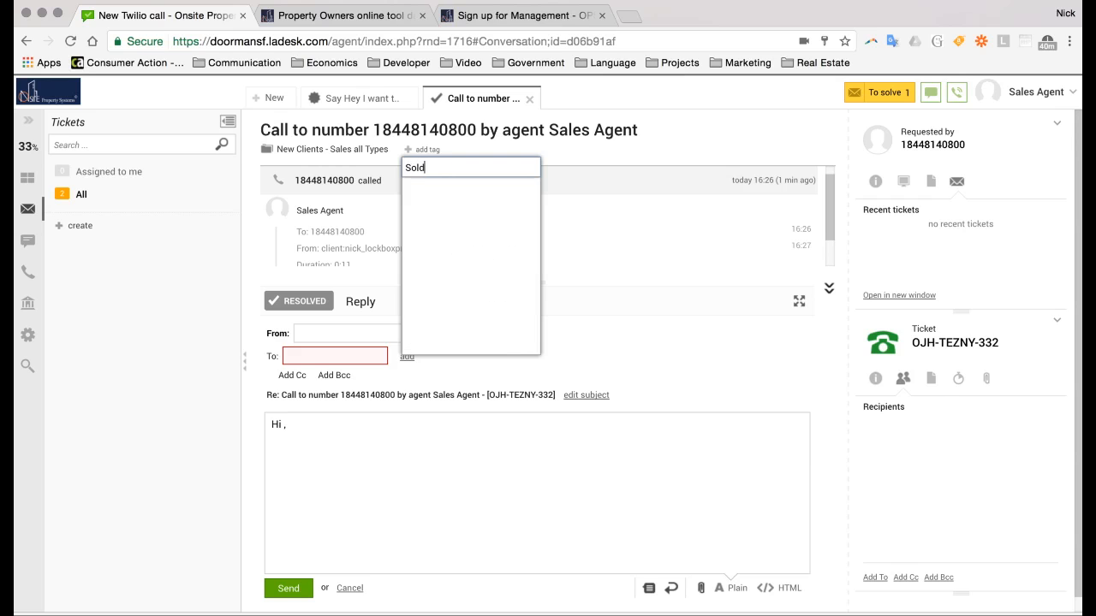
key(Return)
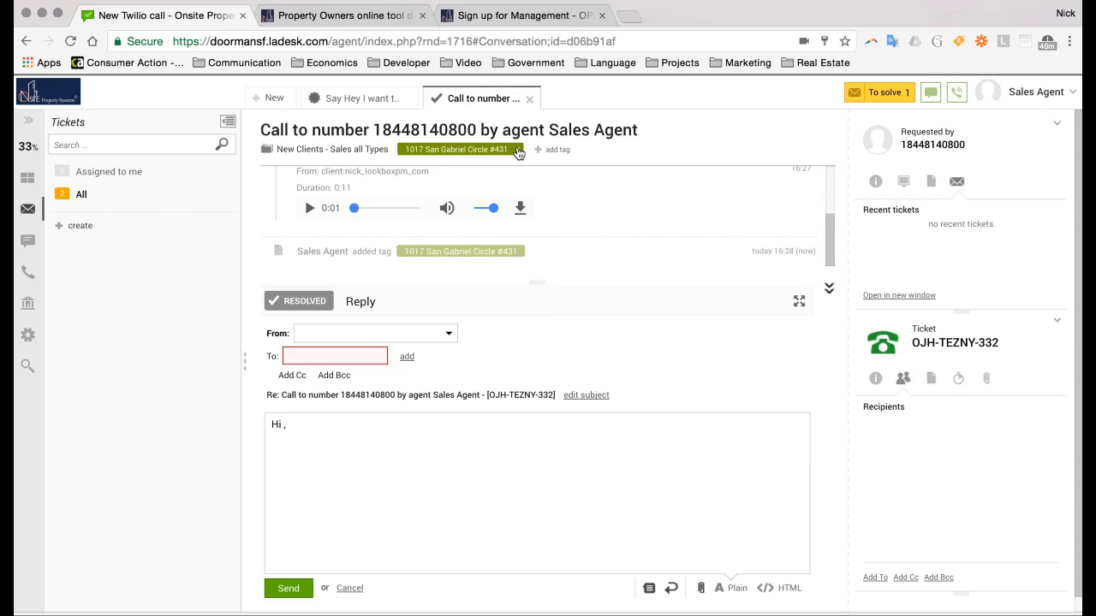
click(518, 150)
Search the tags for 'sold', clear the search, and close the tag list unchanged
click(428, 151)
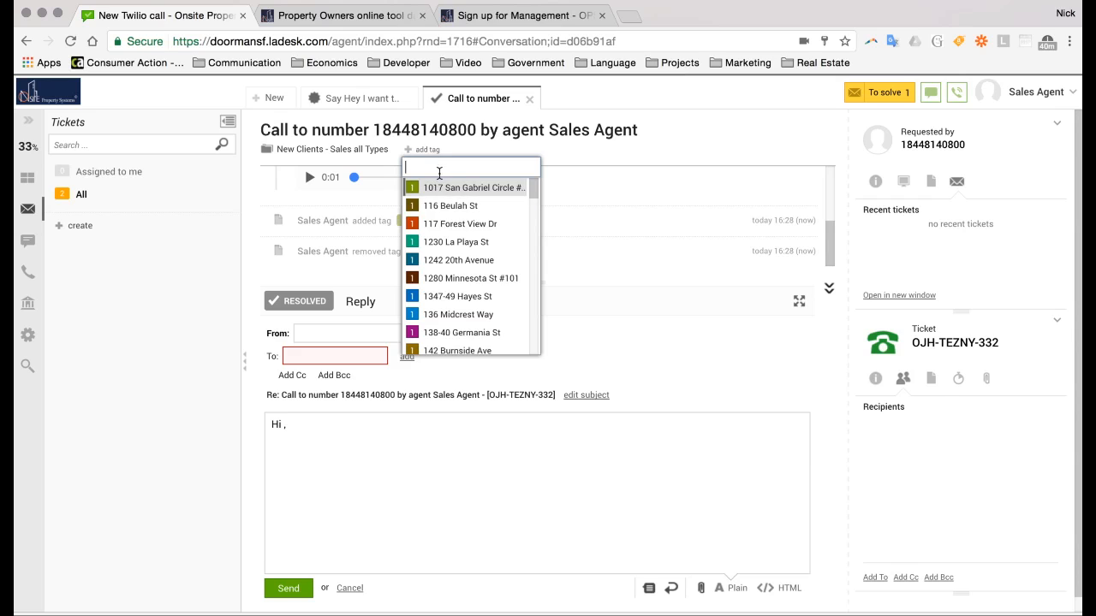
text(sold)
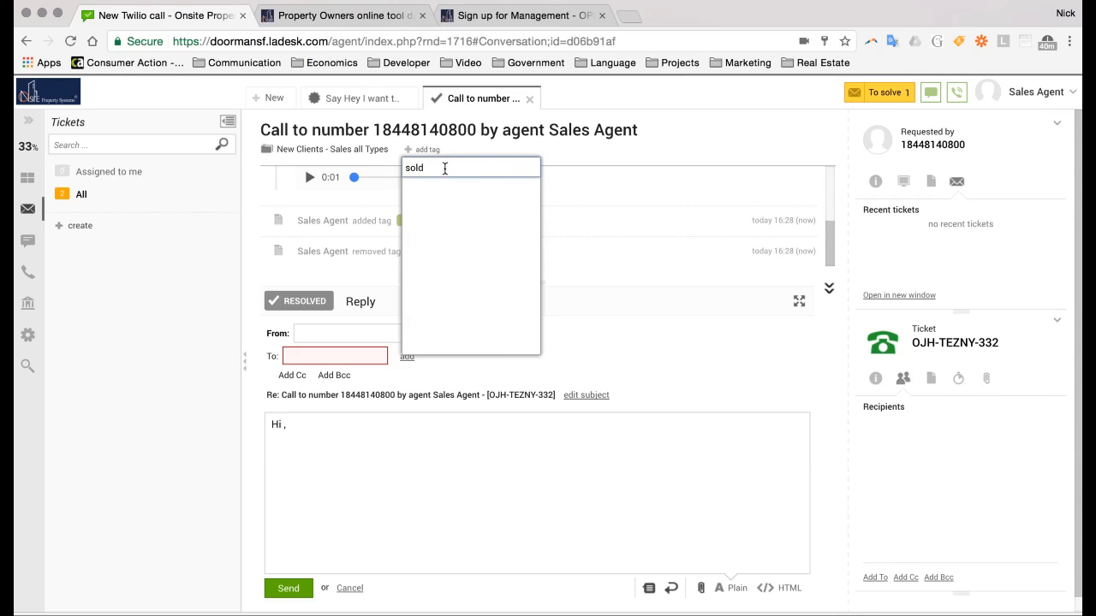
key(BackSpace)
key(BackSpace)
key(BackSpace)
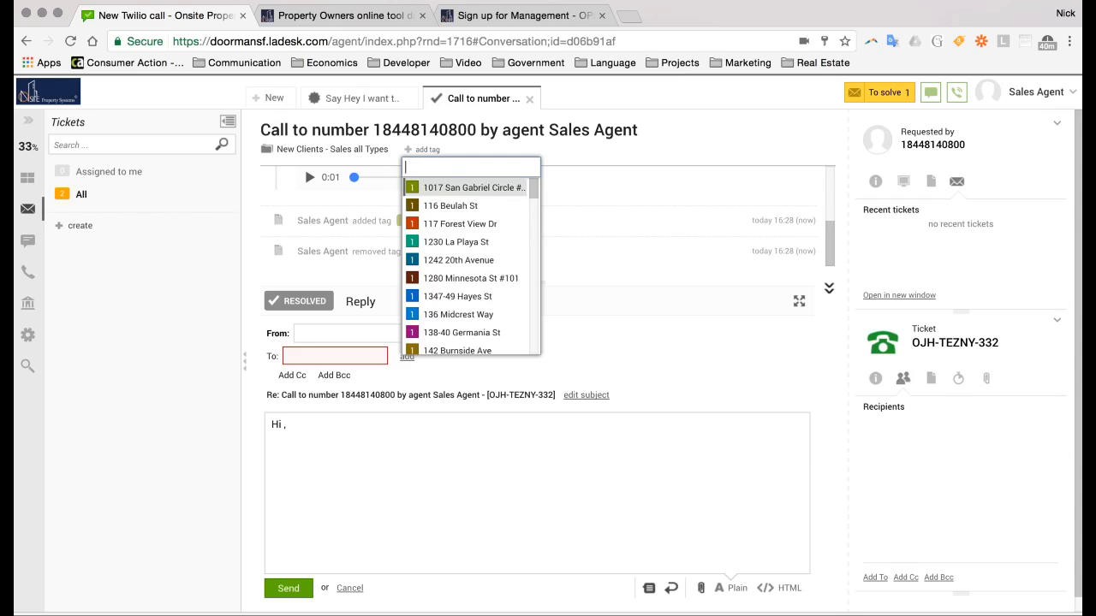
click(604, 174)
scroll(500, 178, up, 1)
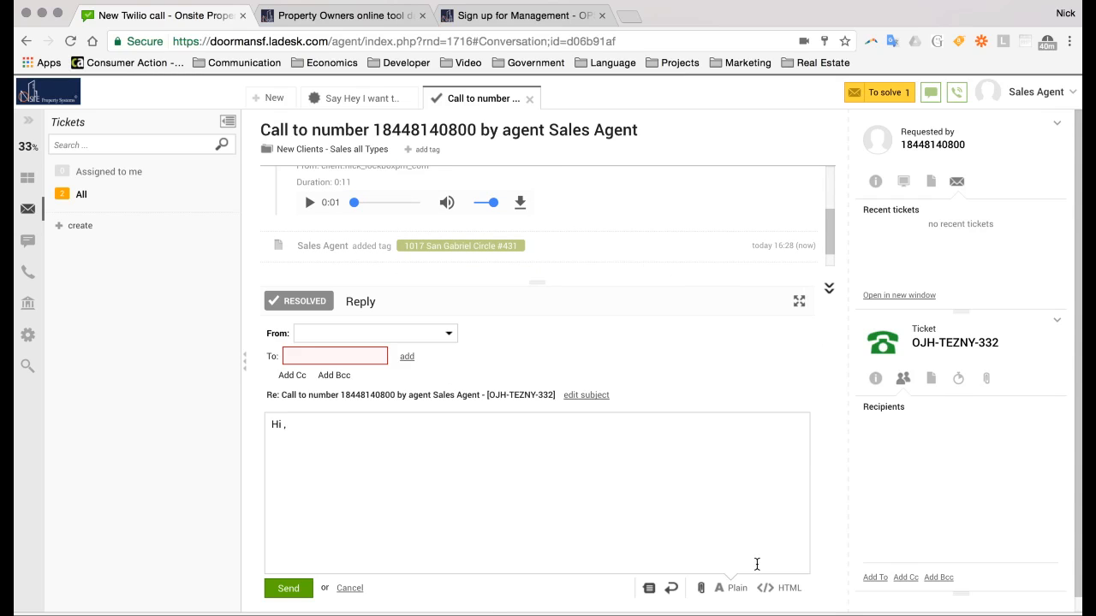
Switch the reply to HTML editing, try dropping a file from Finder, then minimize Finder
drag(347, 590, 562, 556)
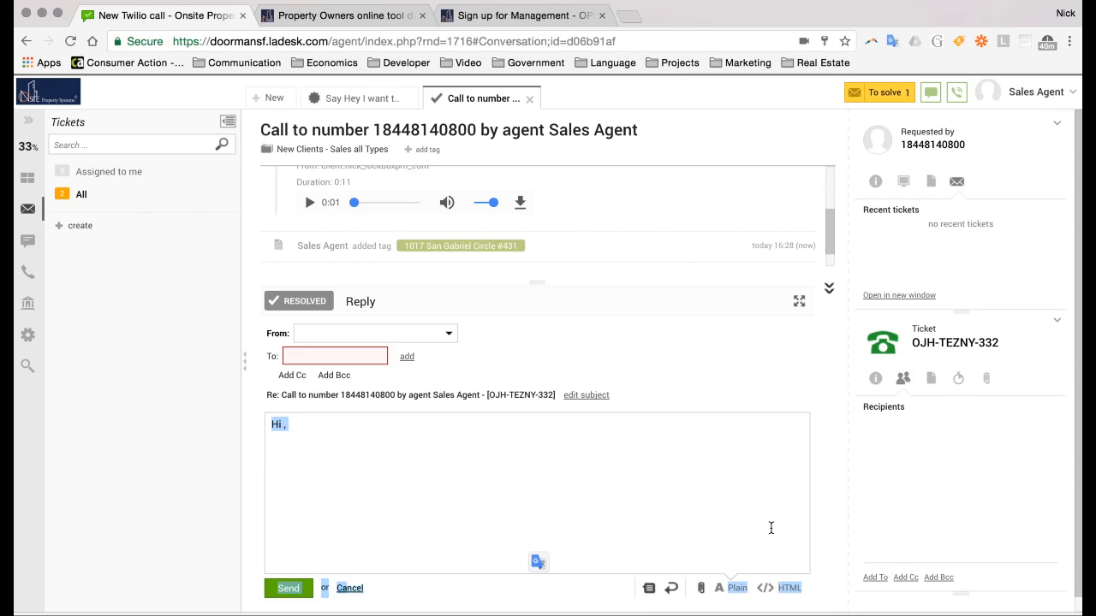
click(787, 588)
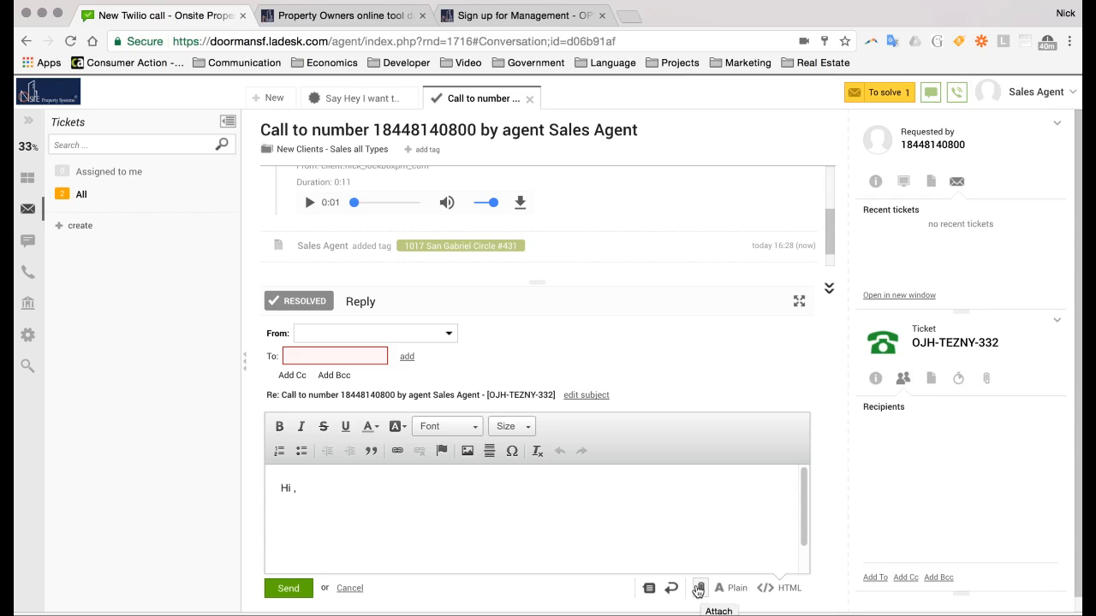
click(39, 614)
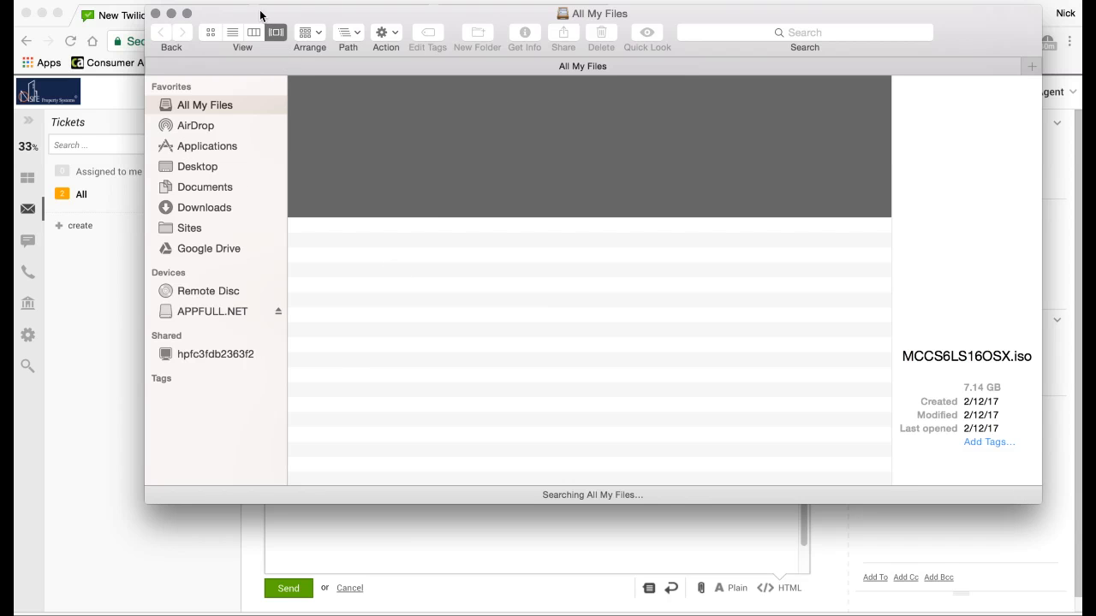
drag(260, 10, 837, 101)
drag(775, 278, 839, 188)
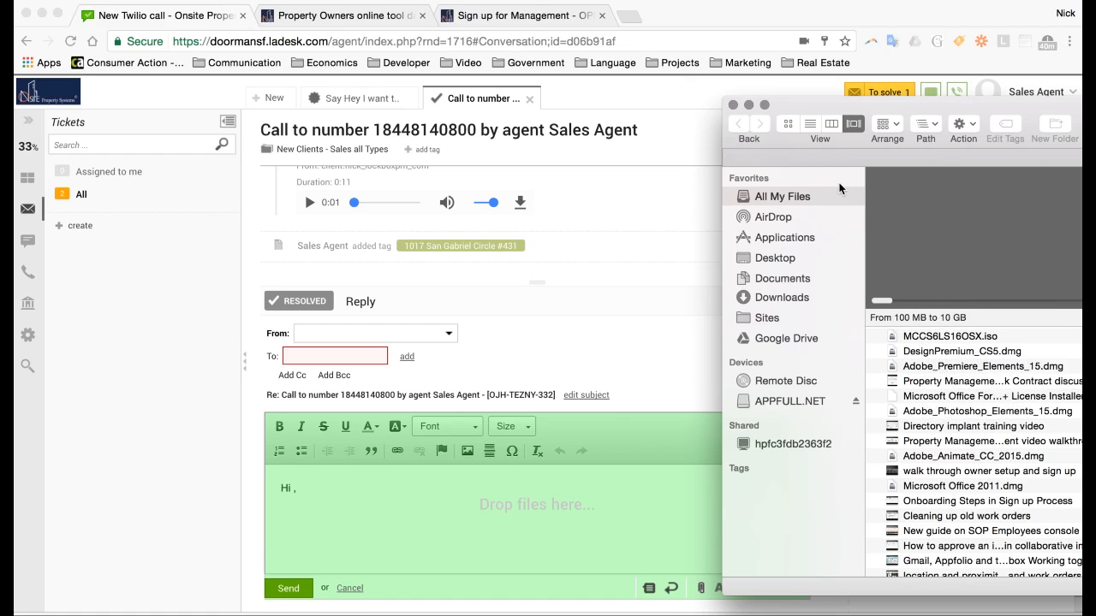
click(749, 104)
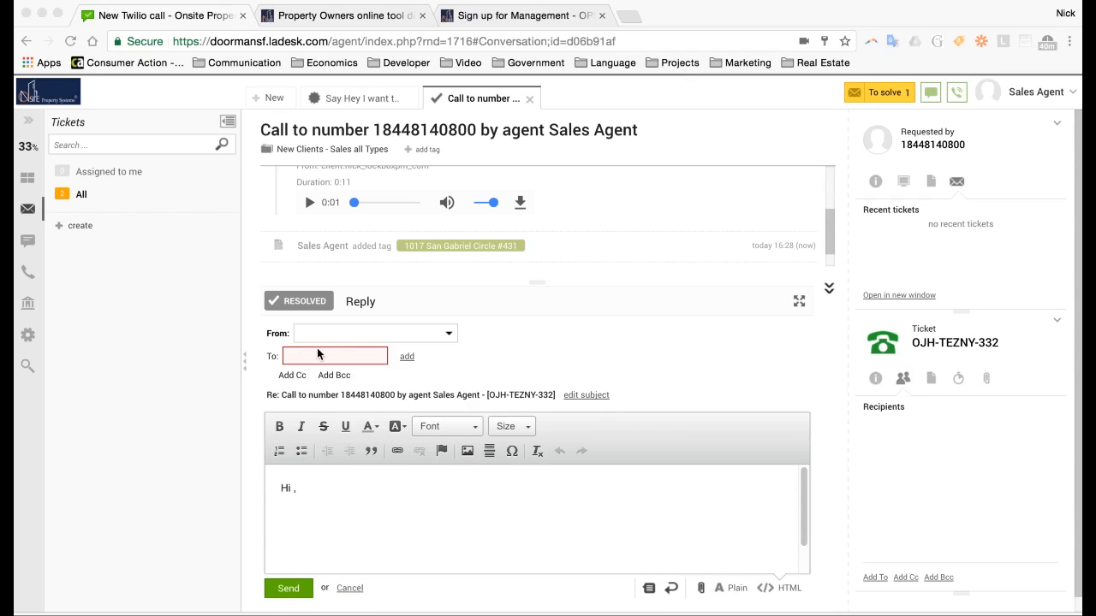
Add a recipient field, send from the Sales Agent address, and close the 'Call to number' tab
click(408, 362)
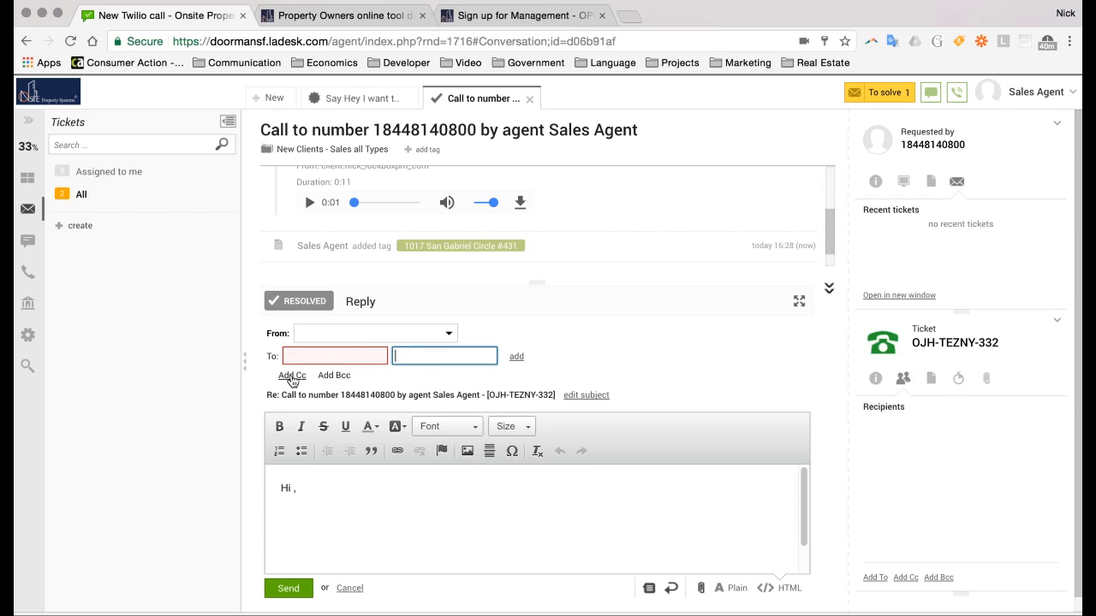
click(449, 334)
click(368, 347)
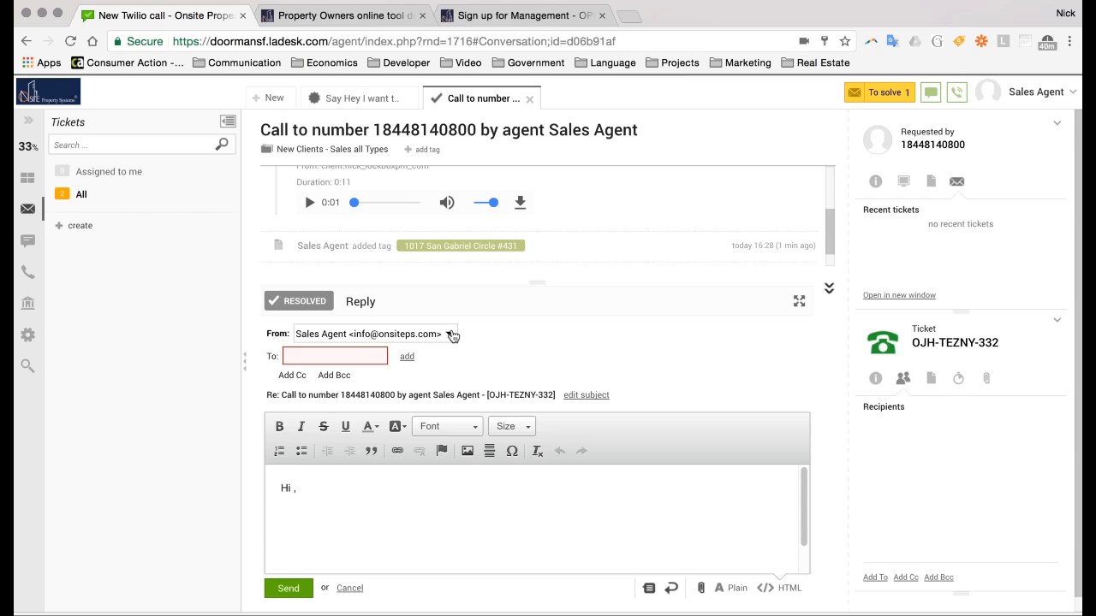
click(529, 97)
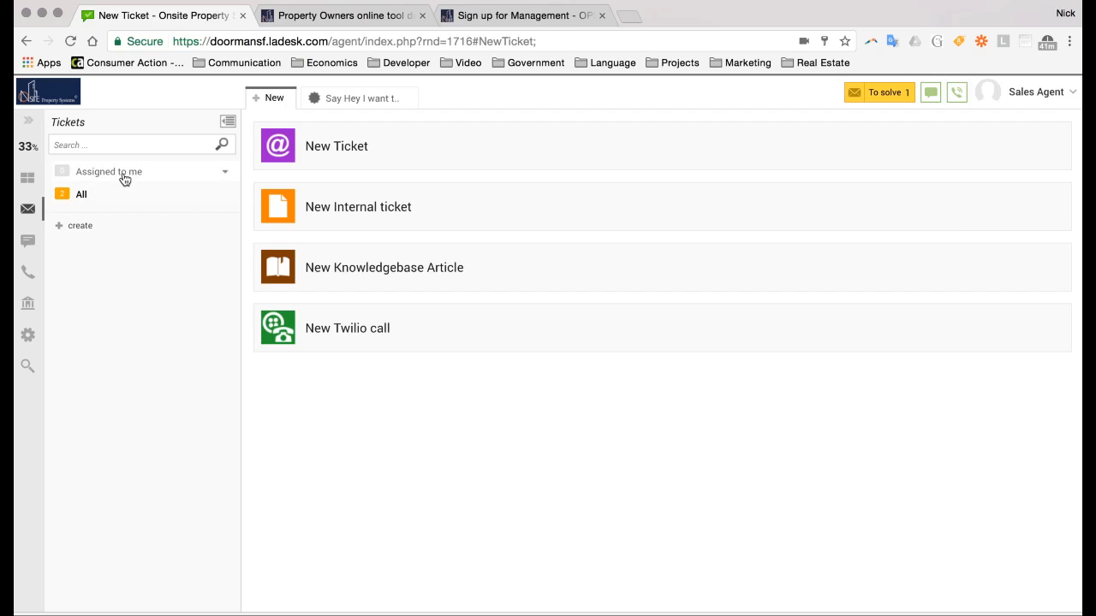
Dismiss the Create filter dialog unsaved, then list all 252 tickets under Tickets - All
click(81, 225)
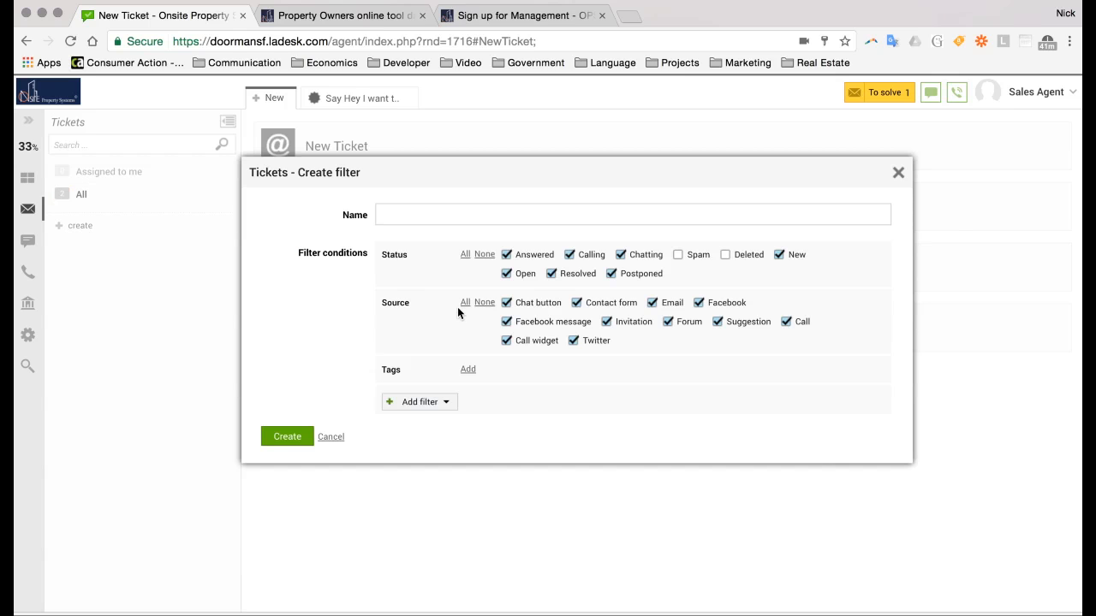
click(899, 174)
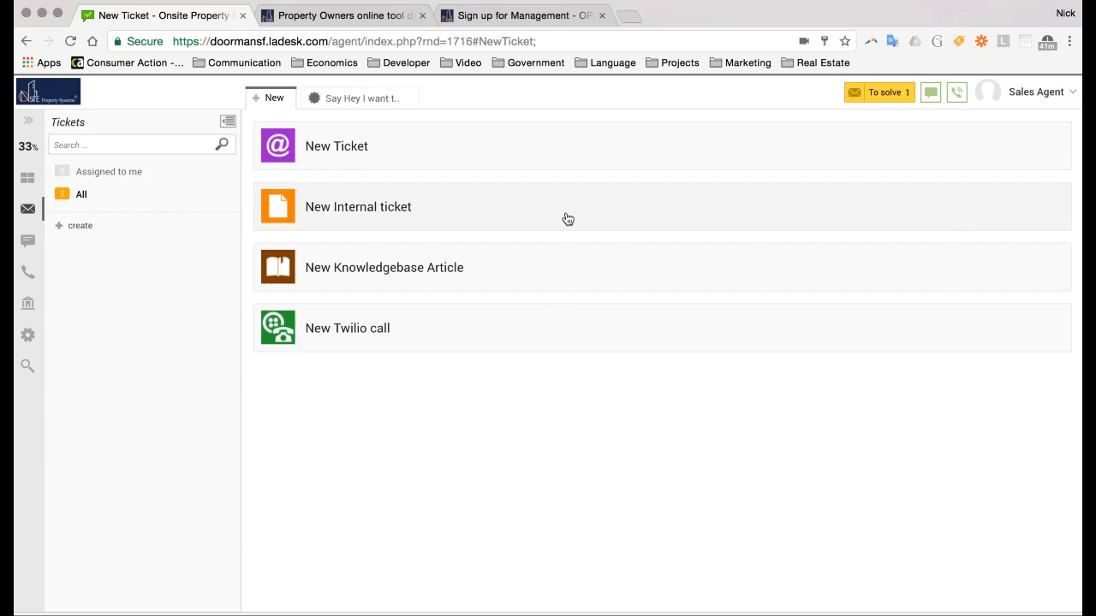
click(82, 196)
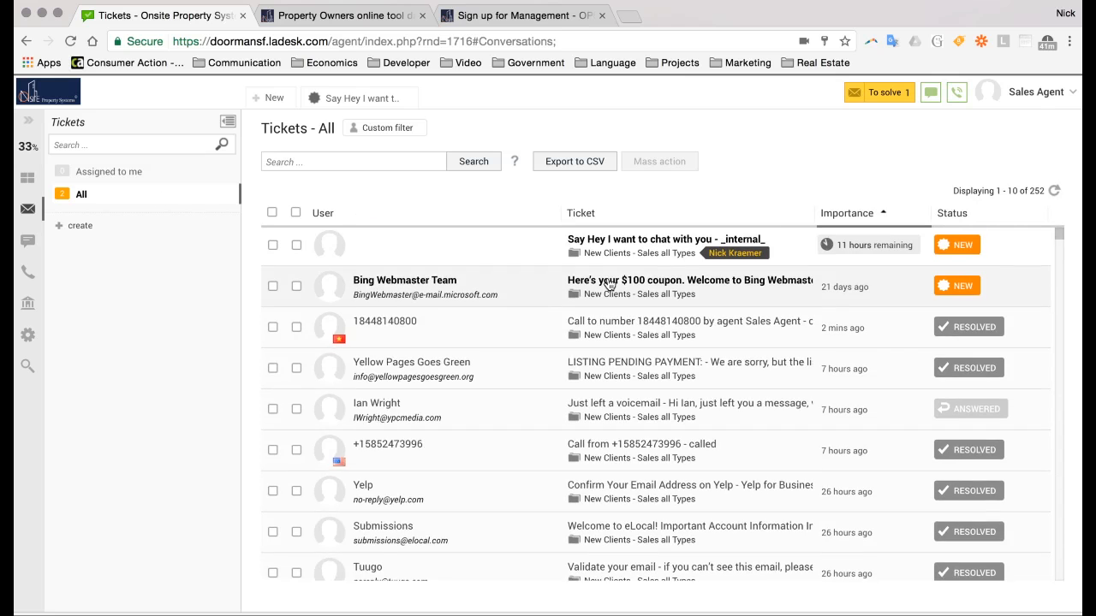
Scroll the Tickets - All list and open the top ticket 'Say Hey I want to chat with you'
scroll(609, 282, down, 5)
scroll(609, 282, down, 8)
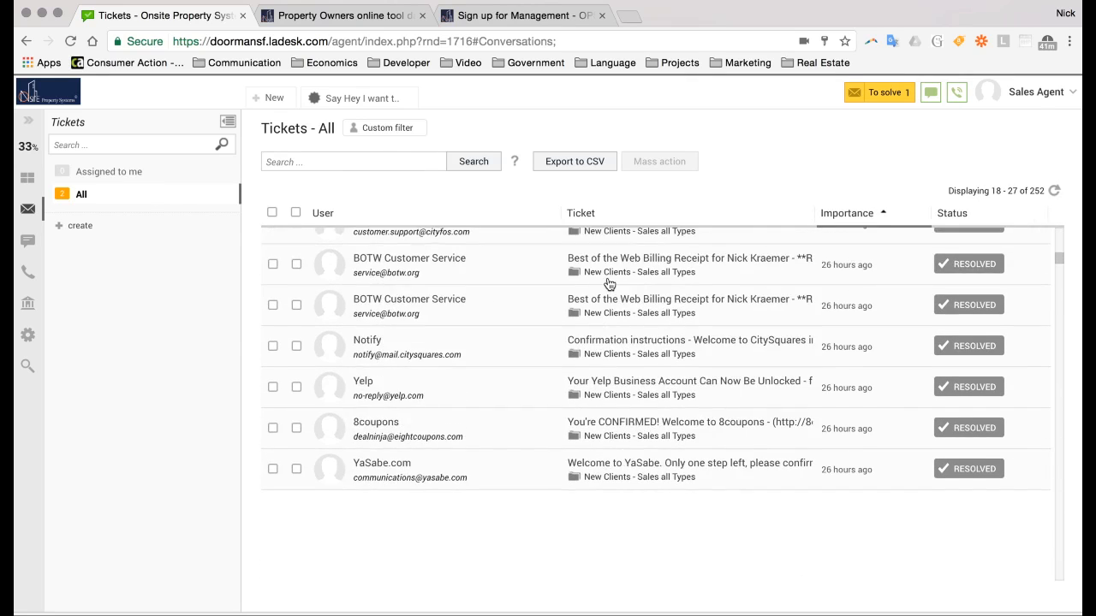
scroll(608, 284, up, 10)
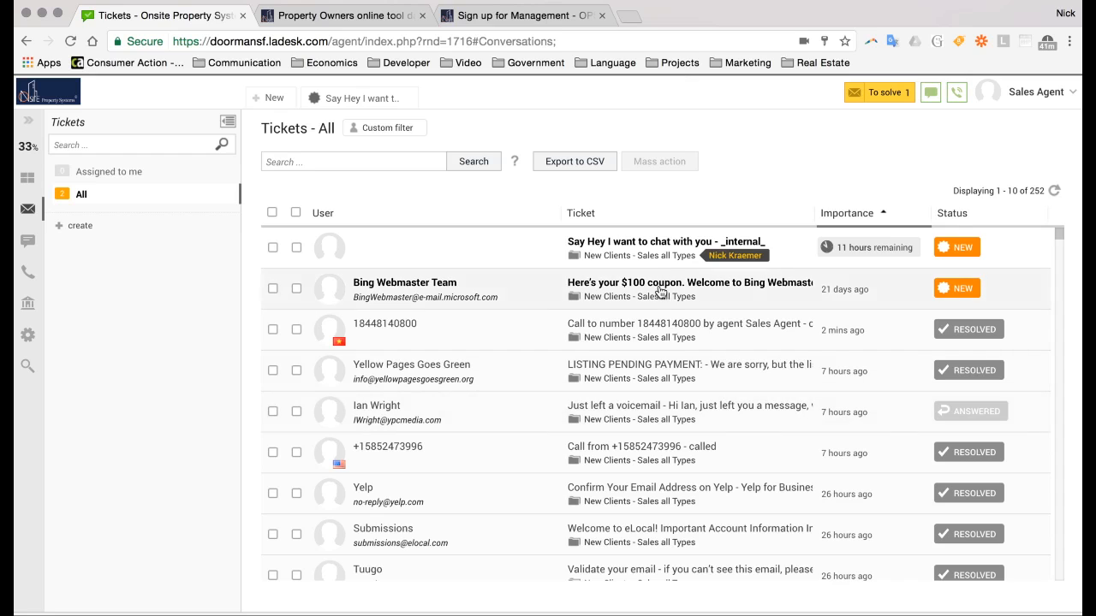
click(651, 247)
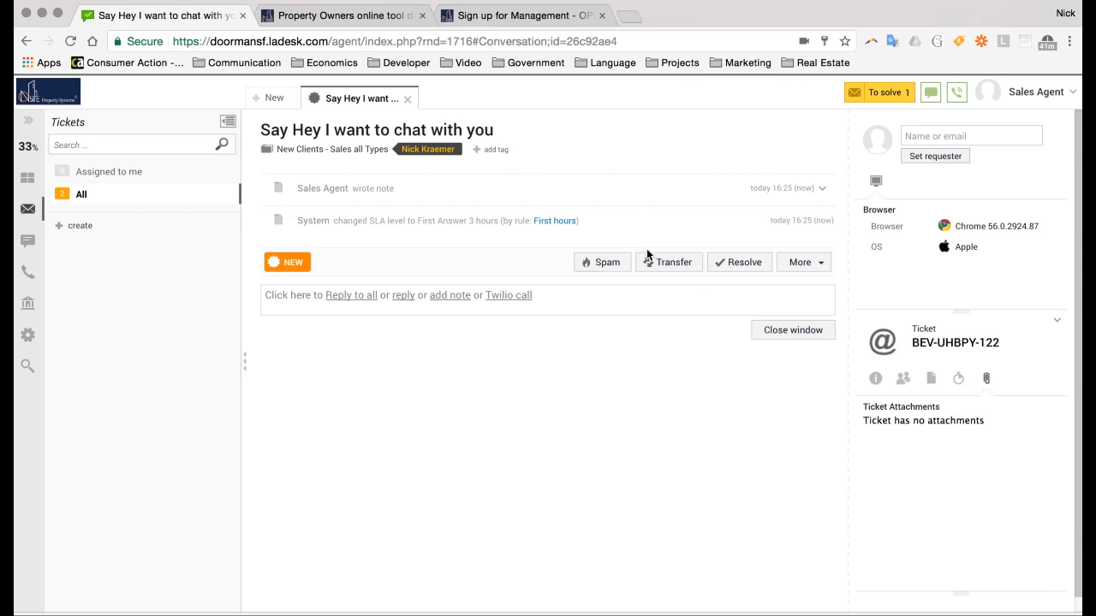
Start and cancel a note, then open Transfer and check the Assign to list unchanged
click(446, 296)
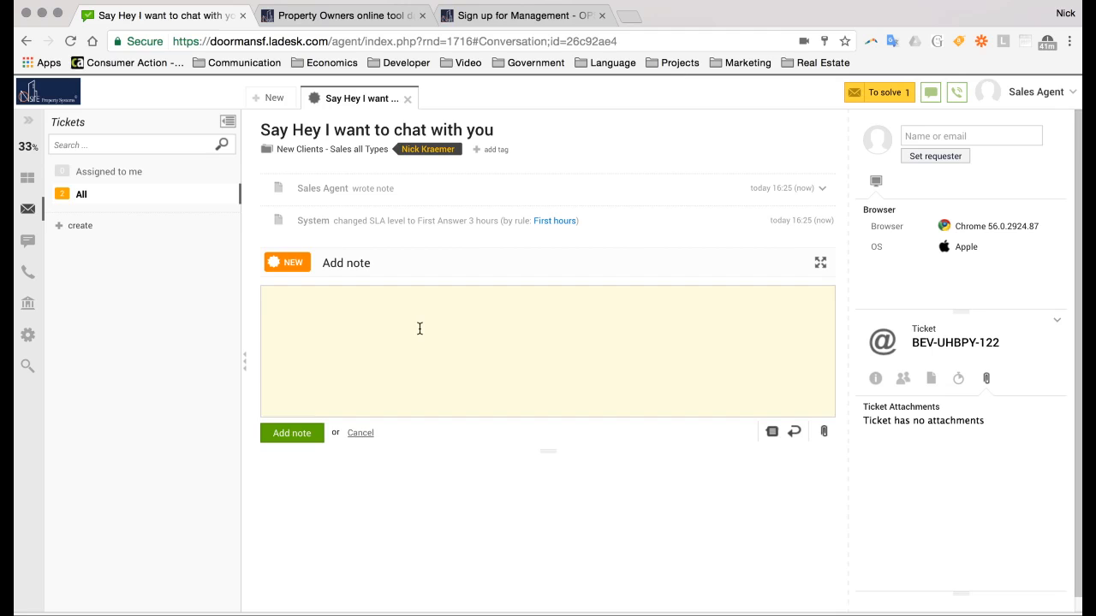
click(360, 433)
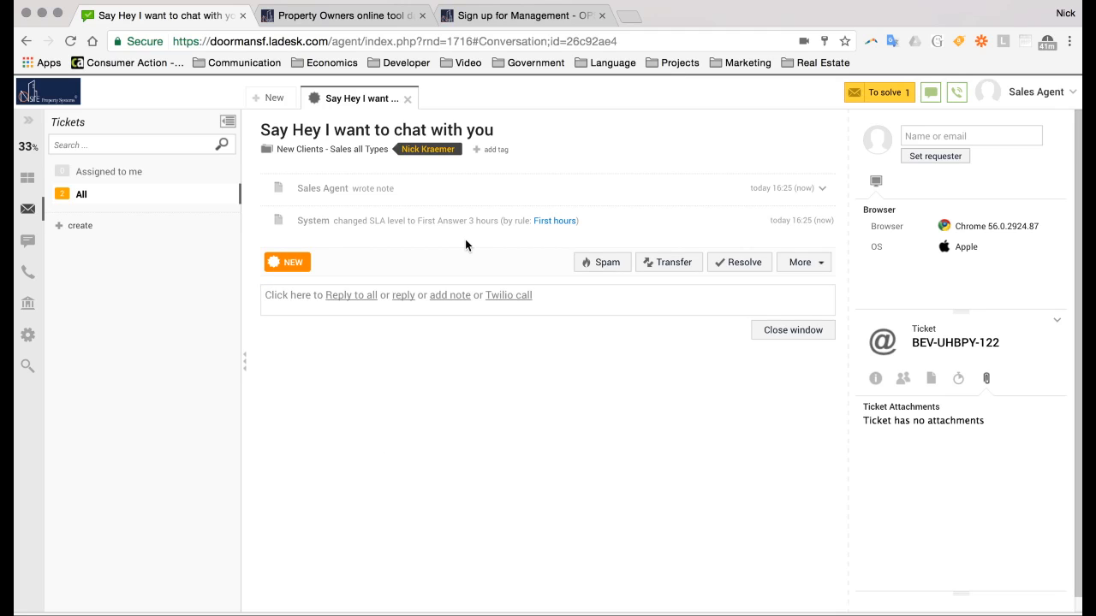
click(689, 262)
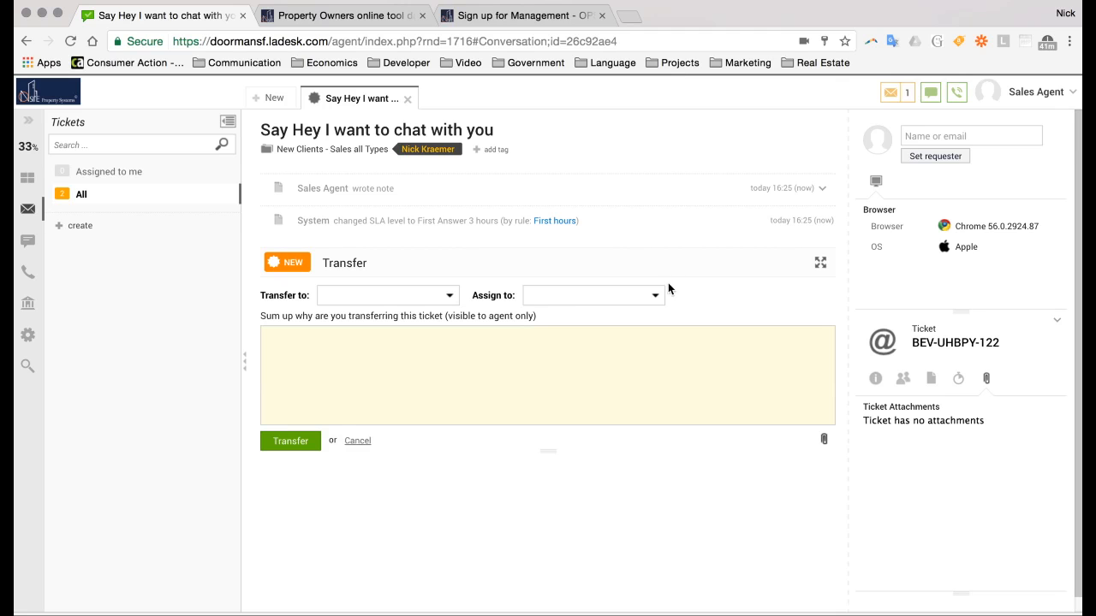
click(595, 299)
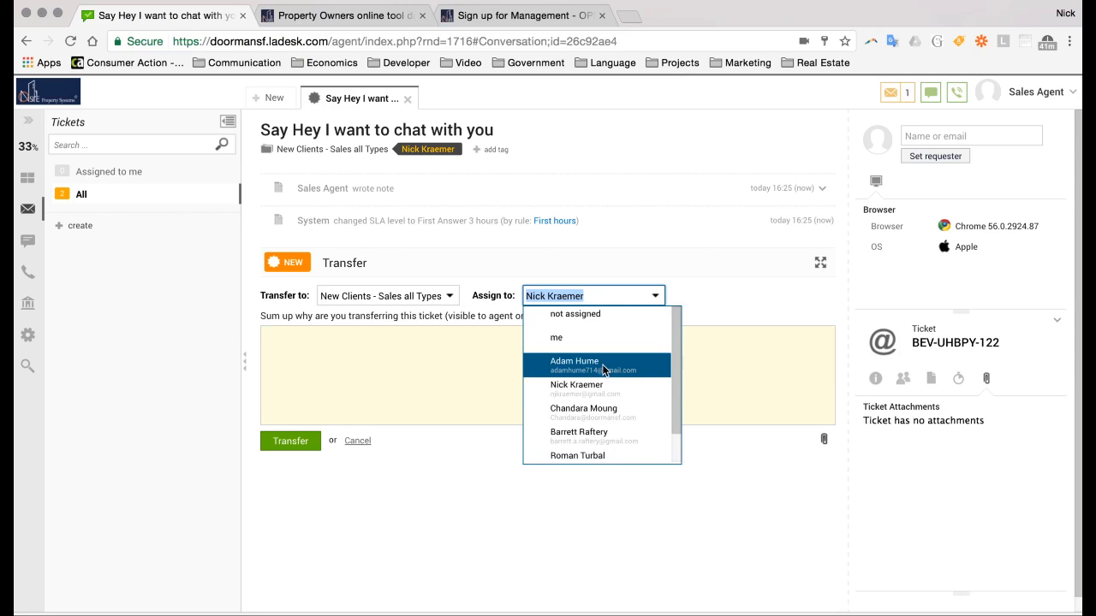
click(613, 264)
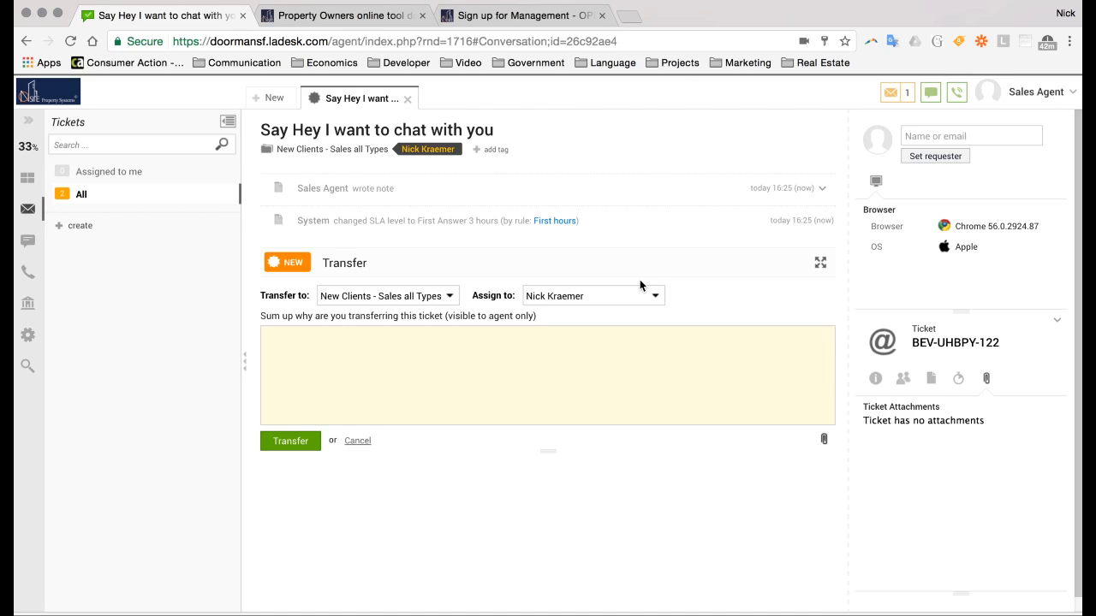
From Chats, invite the online website visitor using 'Left invite Sales Dept'
click(27, 245)
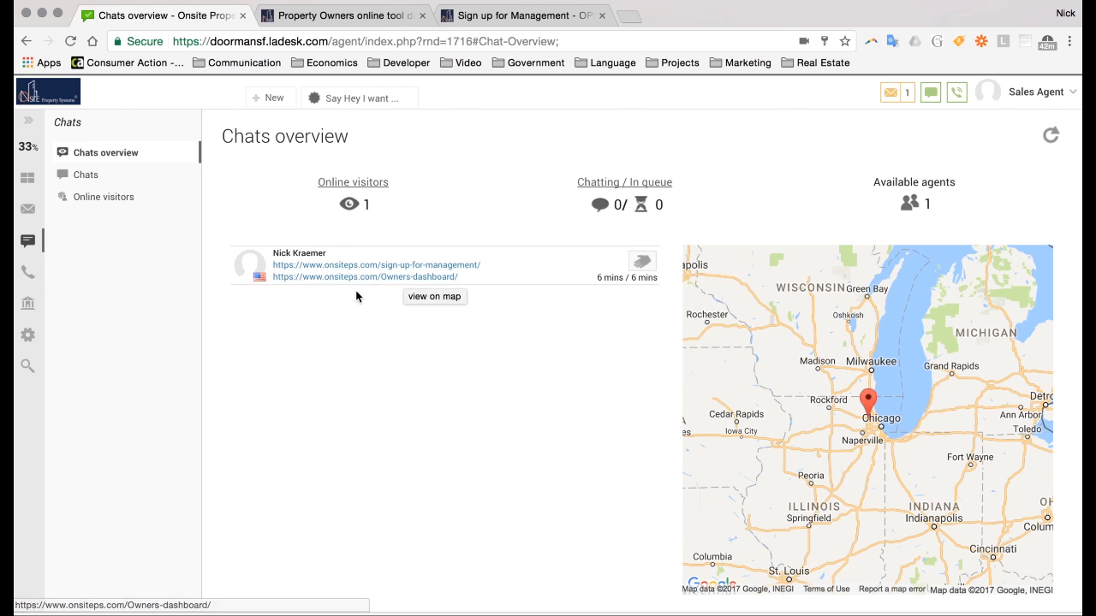
click(641, 265)
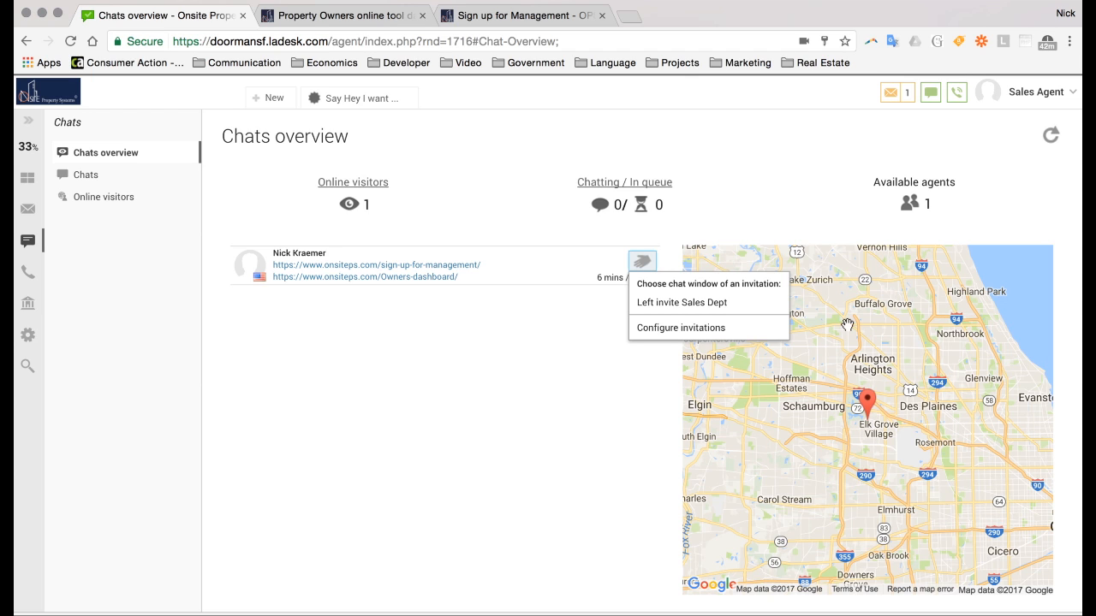
click(676, 304)
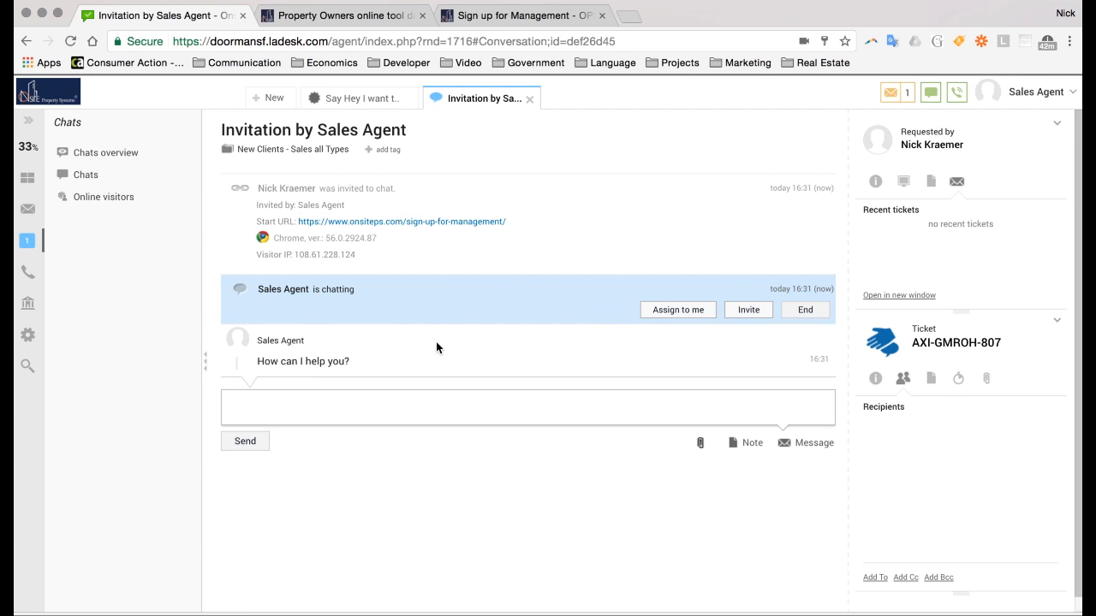
Check the visitor's Sign up for Management page and chat widget, then return to the invitation chat
click(358, 17)
click(512, 25)
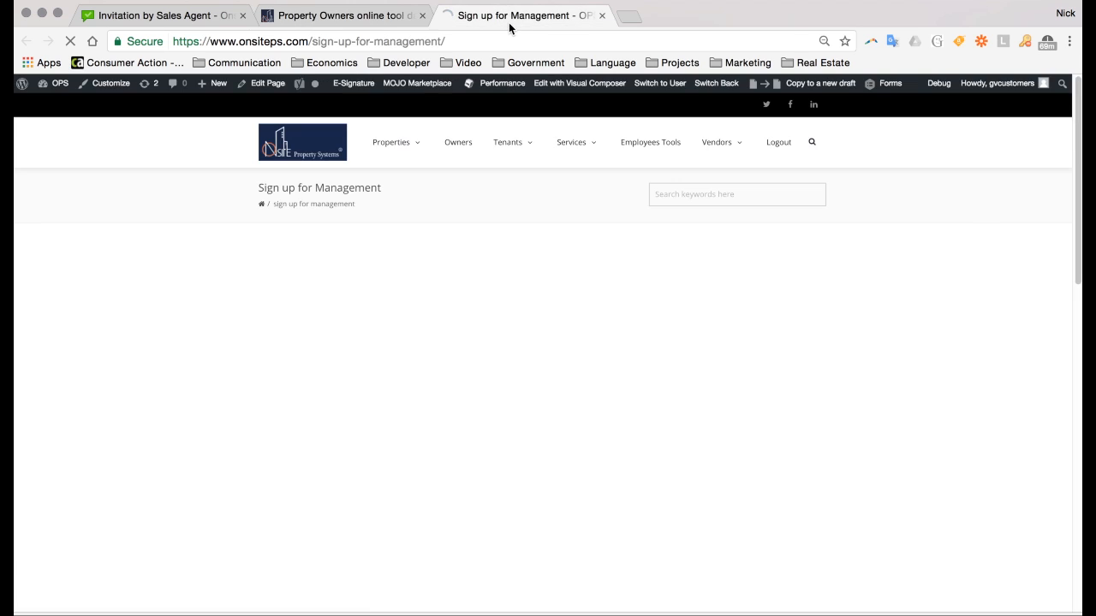
click(157, 22)
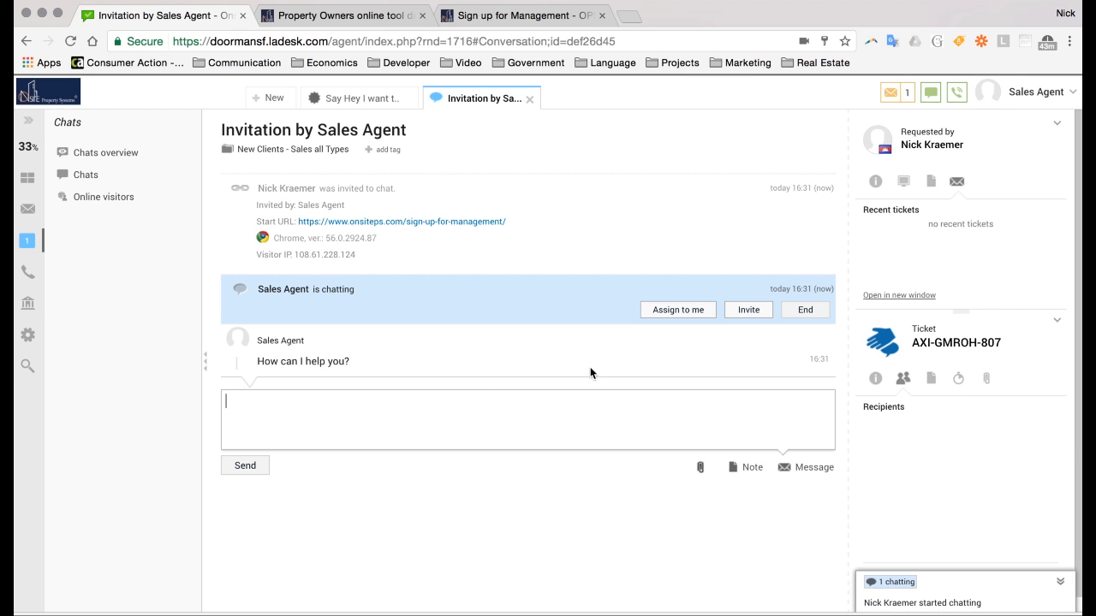
click(387, 19)
click(473, 17)
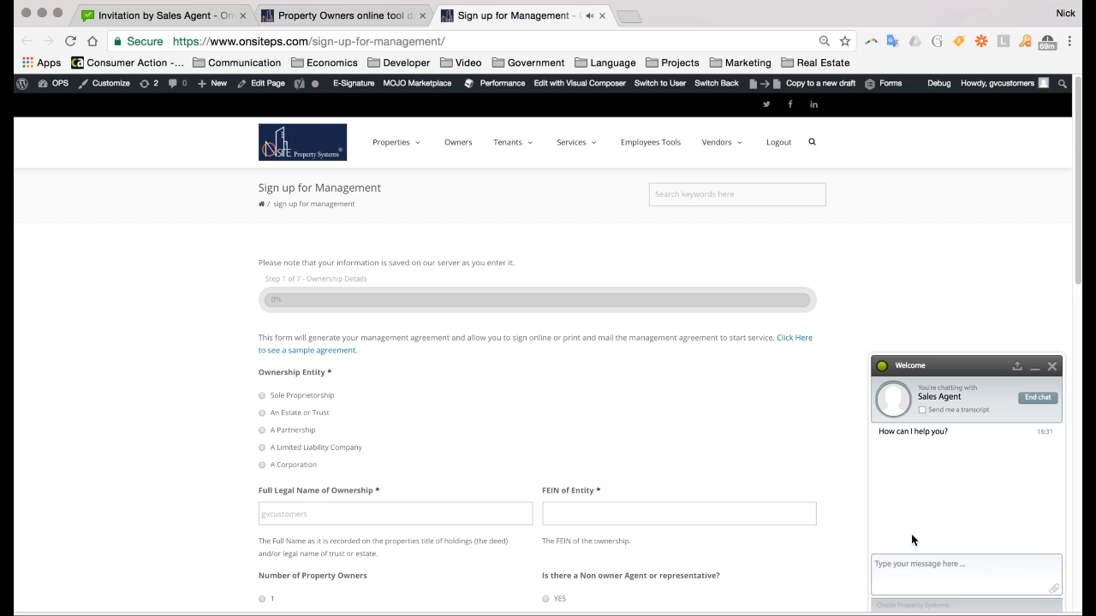
click(928, 572)
click(202, 10)
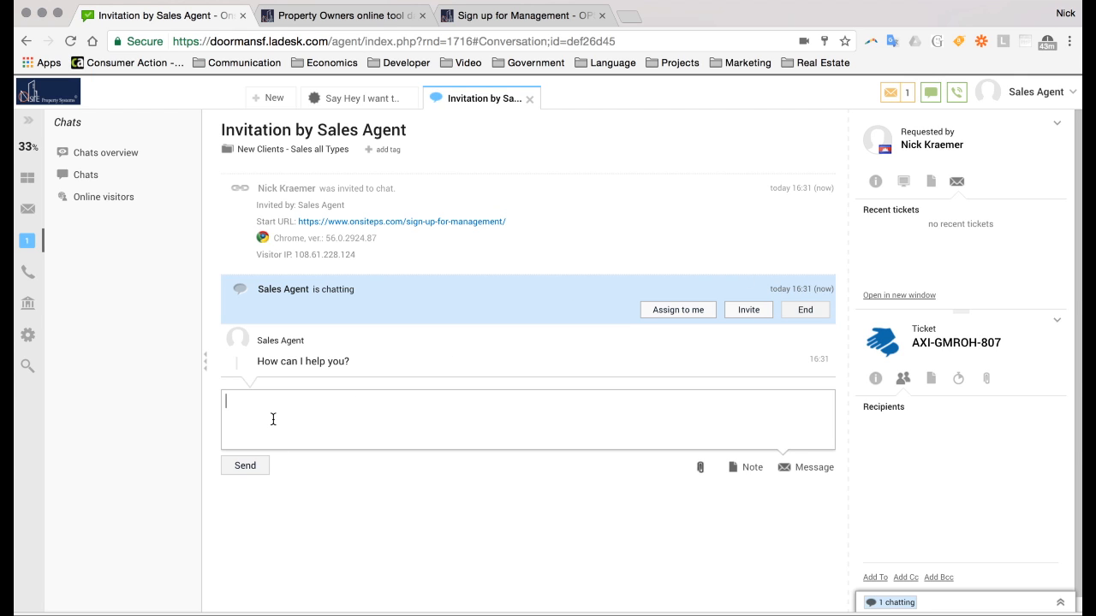
Send the visitor 'Do you have any questions about the Management contractor or sign up process?'
text(Do you have any )
text(que)
key(BackSpace)
text(uetsio)
text(stions about the)
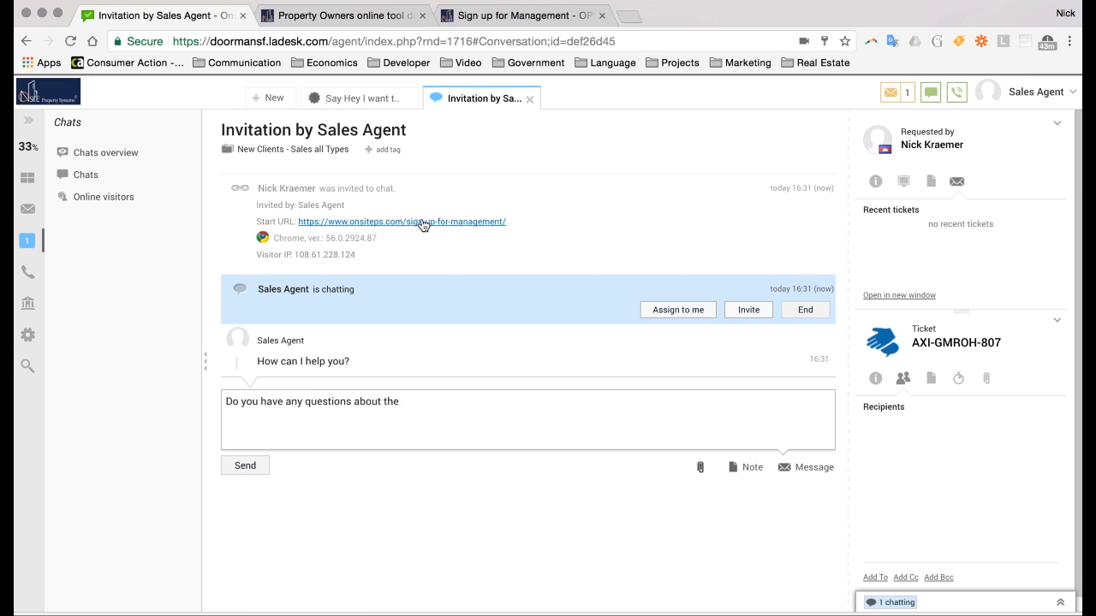
text( Manage)
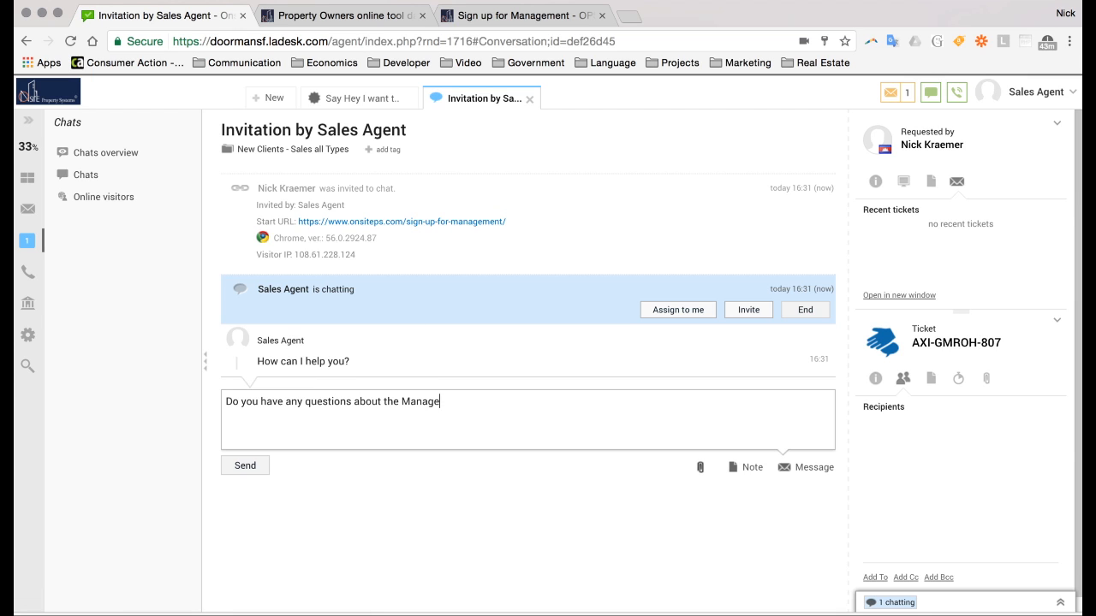
text(ment contracto)
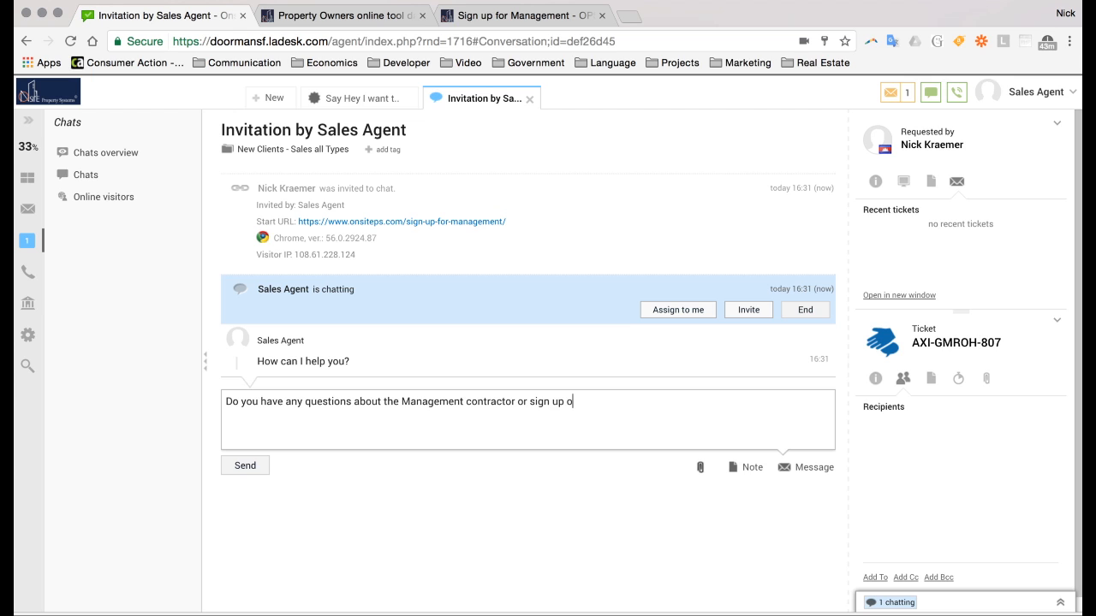
text(r or sign up process?)
click(241, 466)
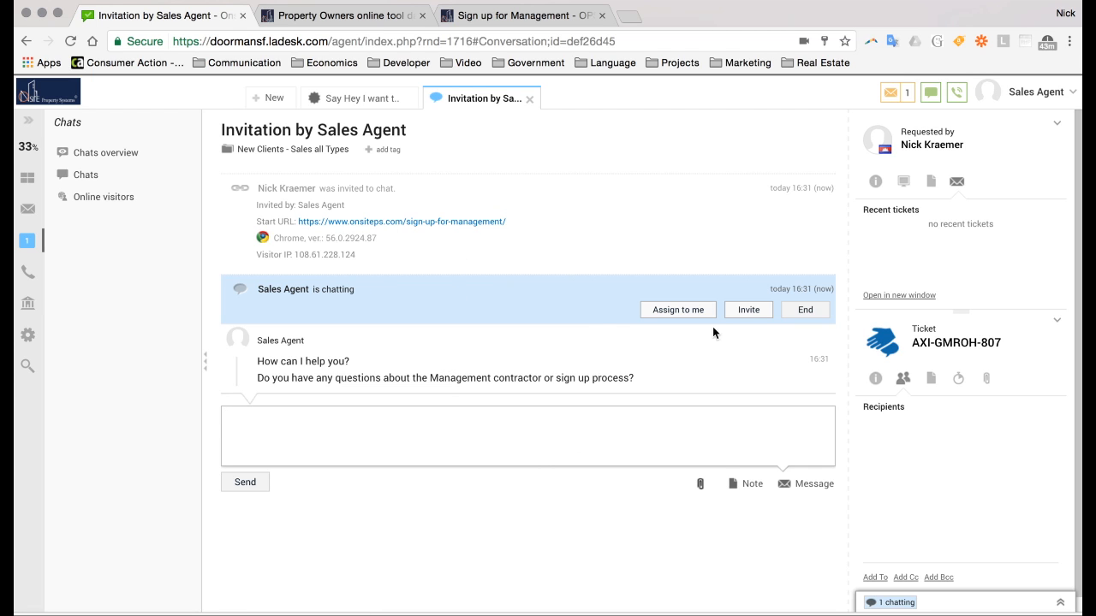
Assign the invitation chat to yourself, then cancel the agent invite after finding no agents listed
click(685, 311)
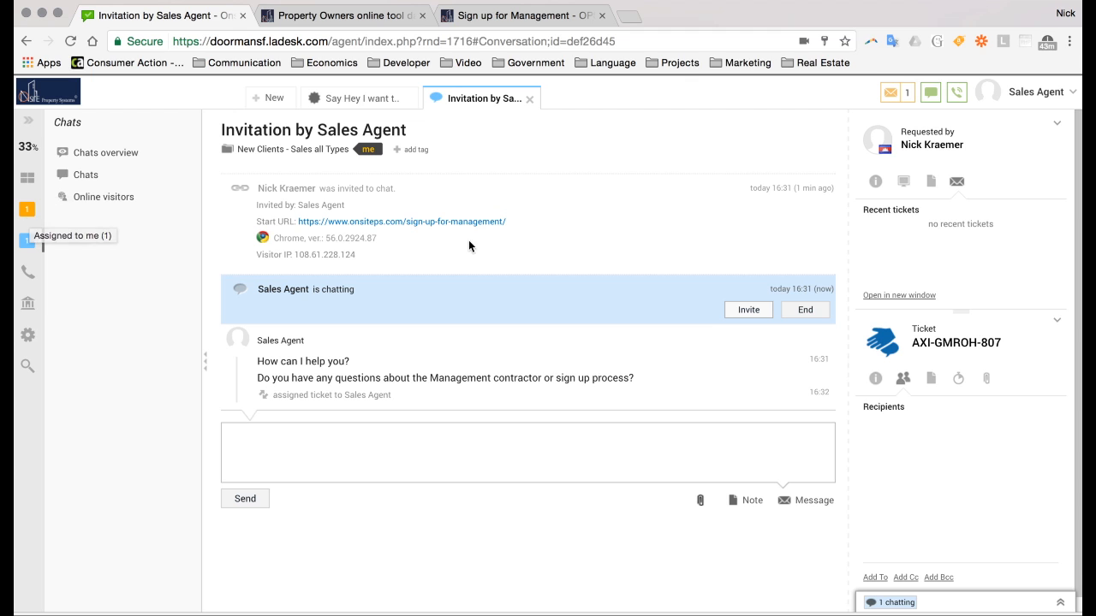
click(751, 311)
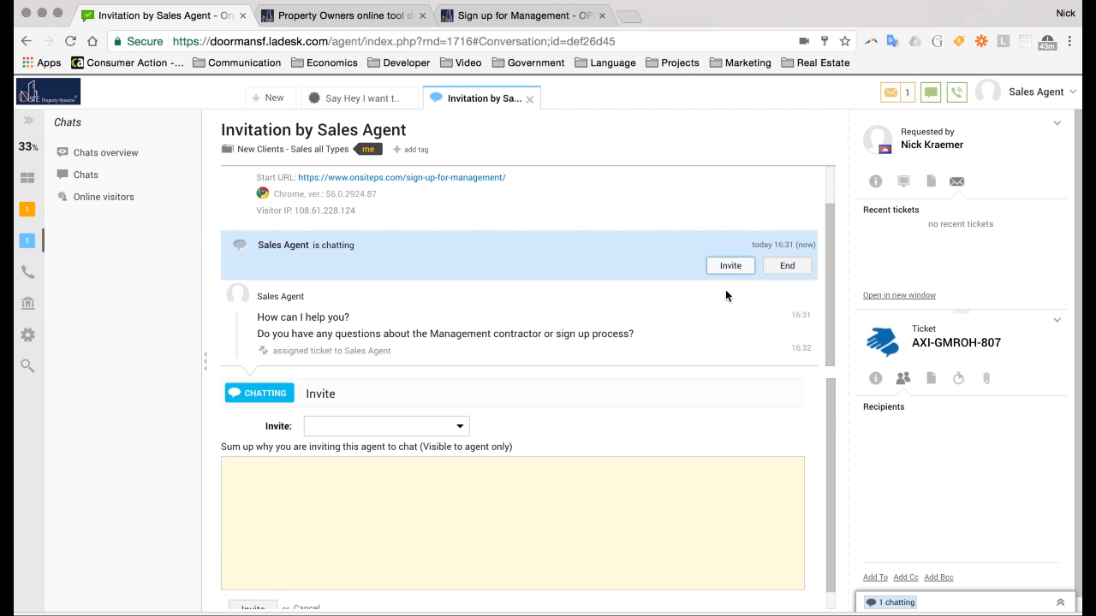
click(458, 427)
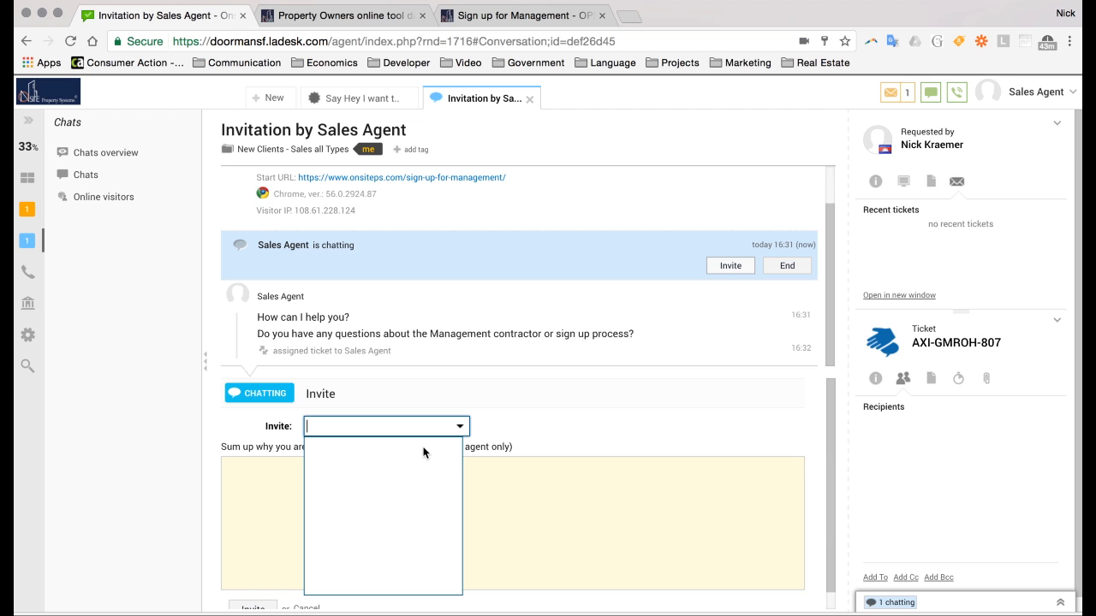
click(467, 426)
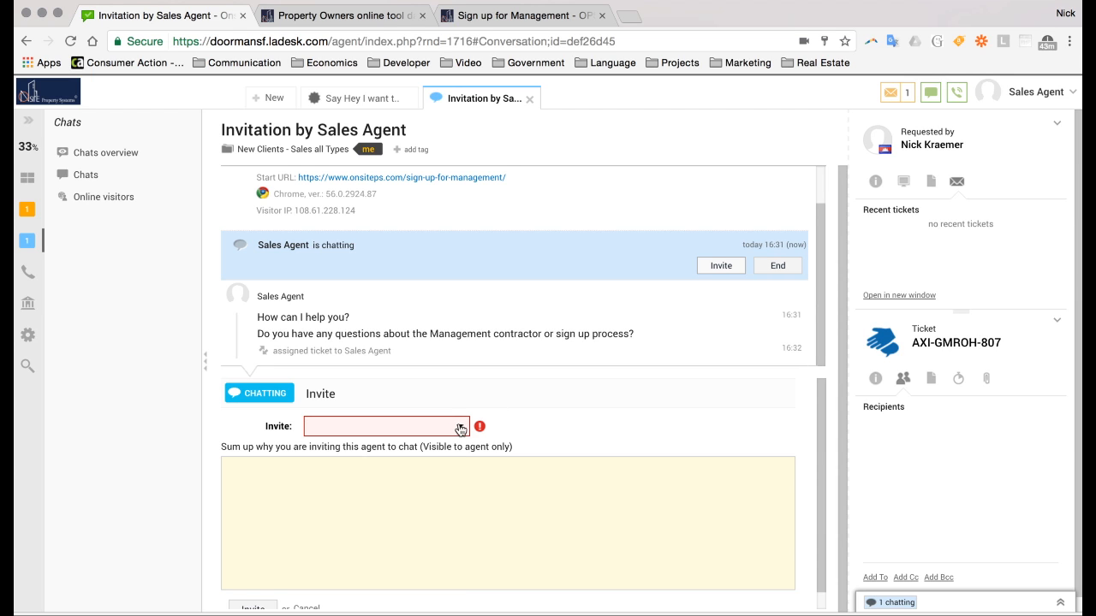
click(467, 427)
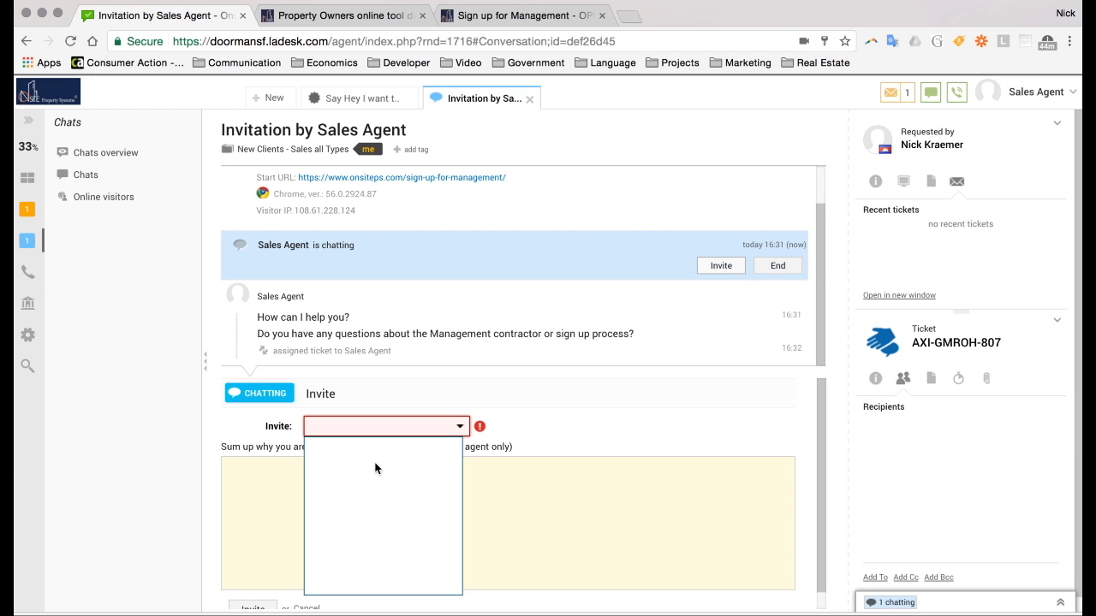
click(464, 428)
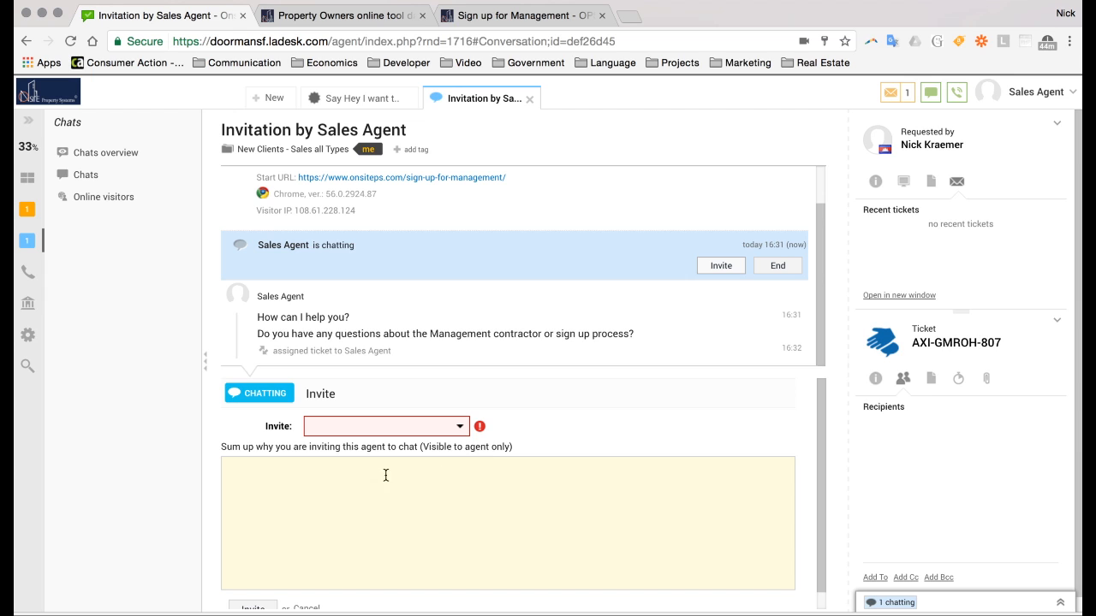
scroll(335, 528, down, 1)
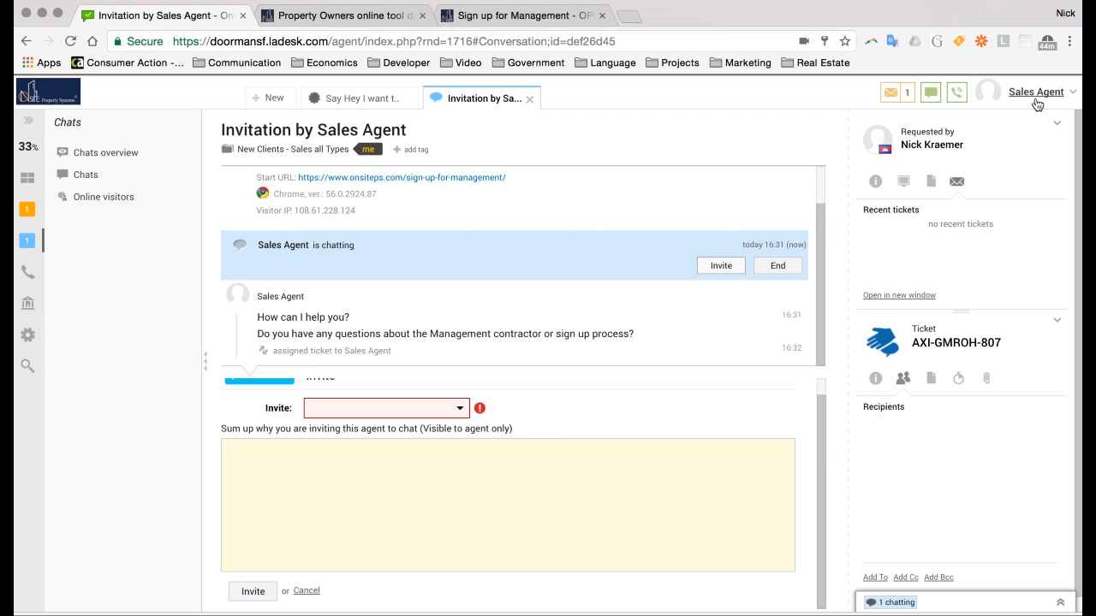
click(304, 591)
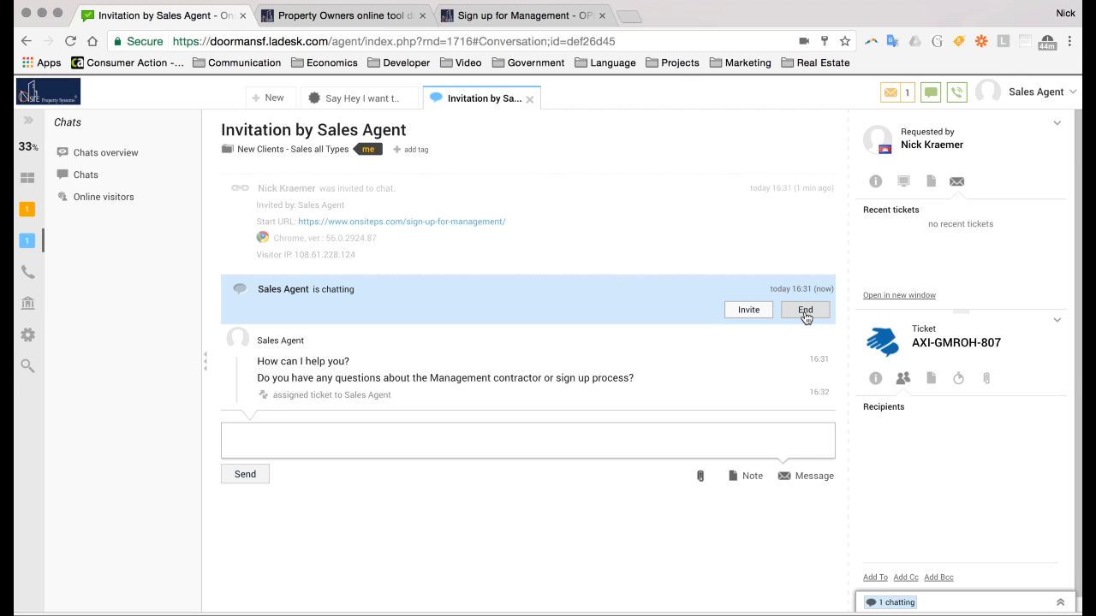
End the invitation chat with the visitor so it is saved as a ticket
text(that)
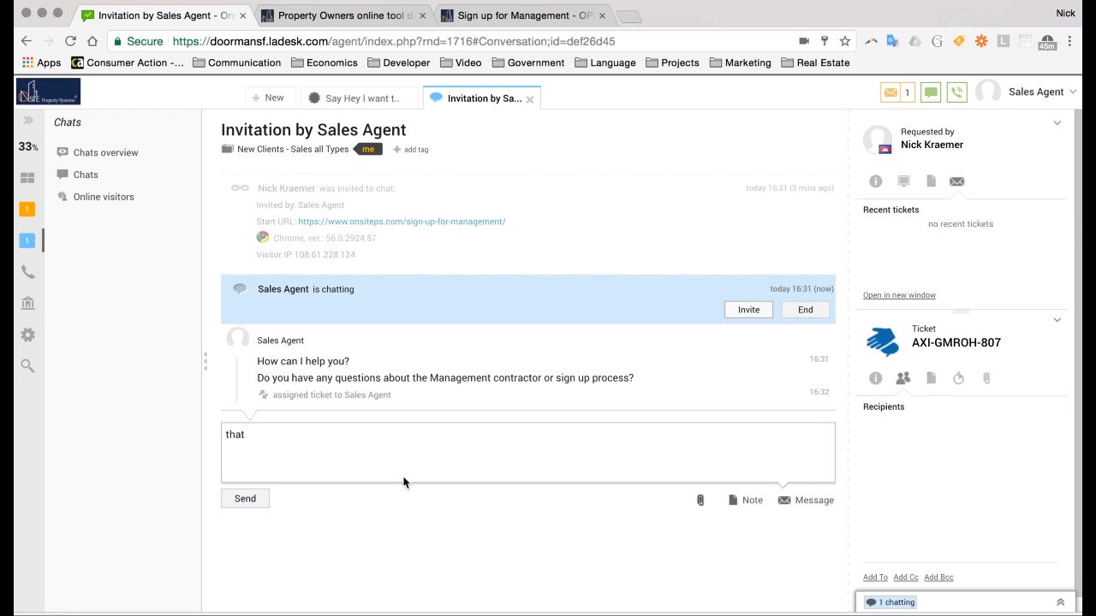
click(805, 310)
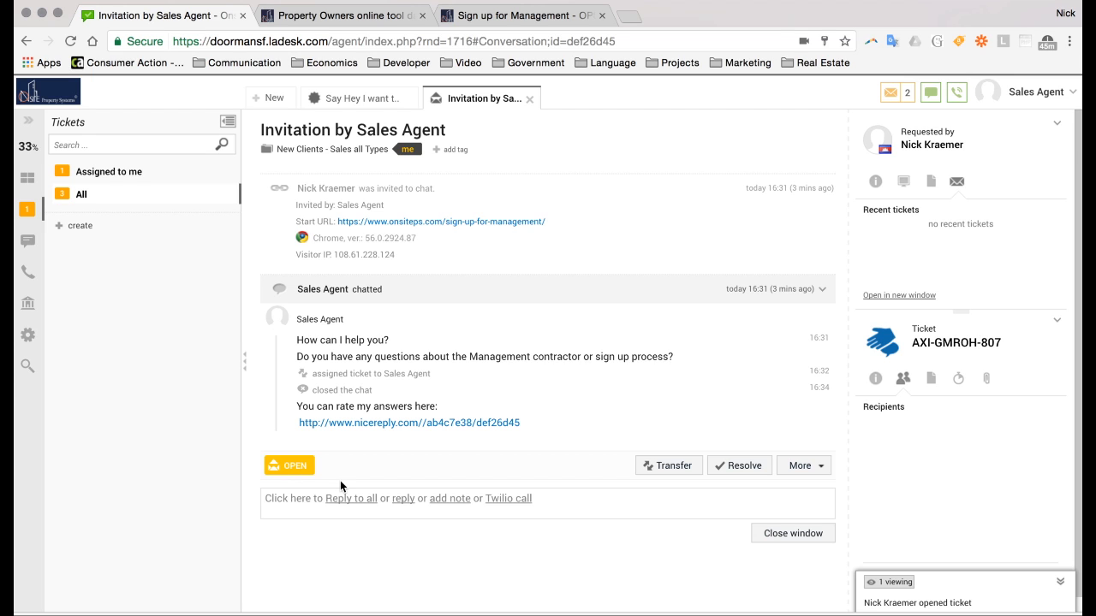
Add the internal note 'for later' to the invitation ticket
click(449, 498)
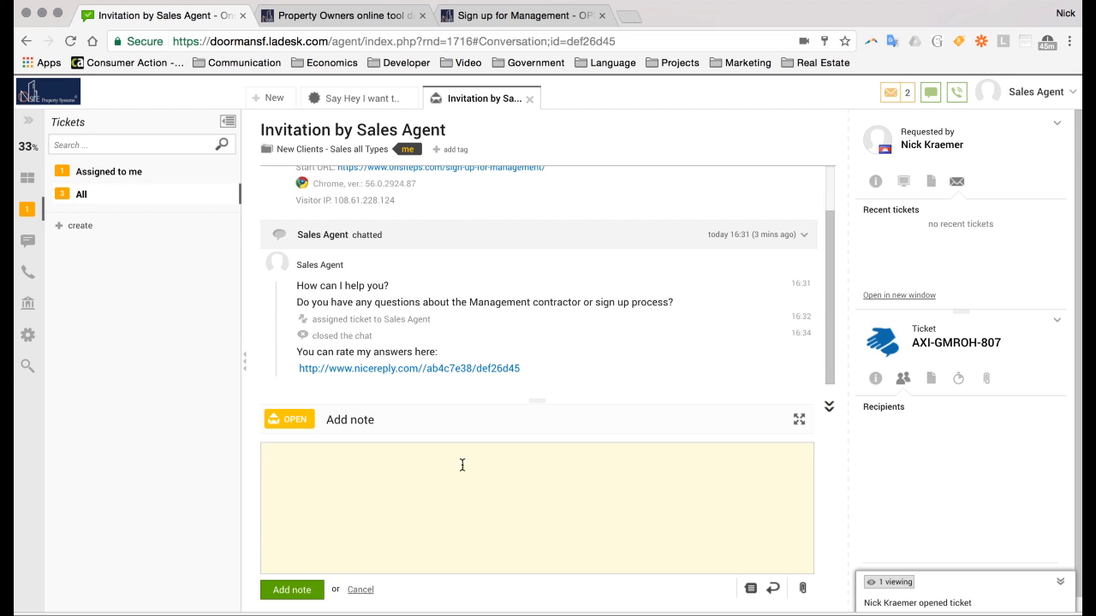
text(for )
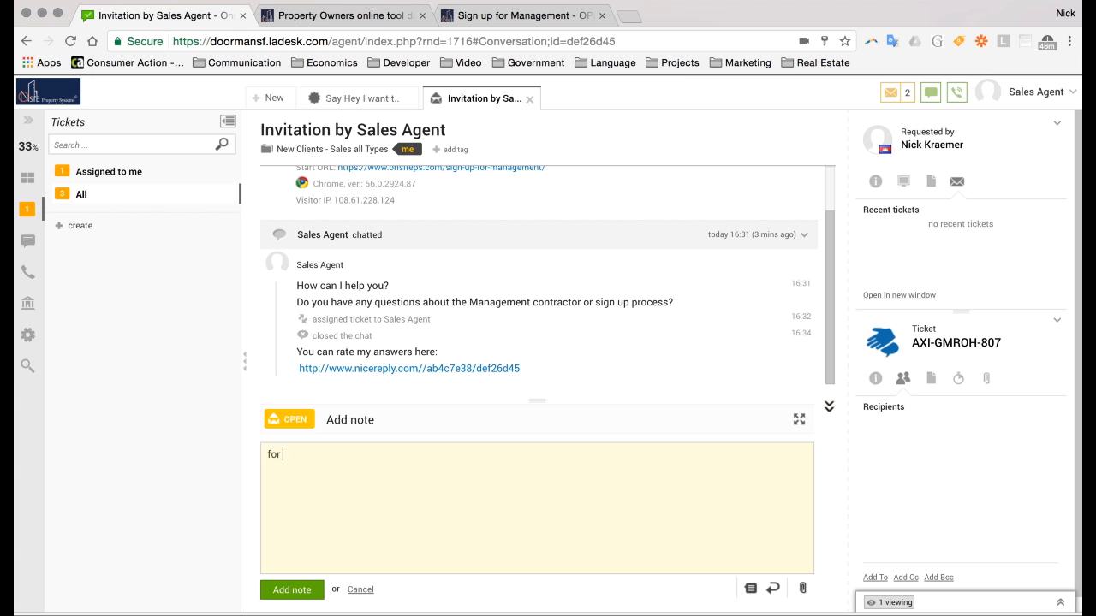
text(later.)
click(289, 592)
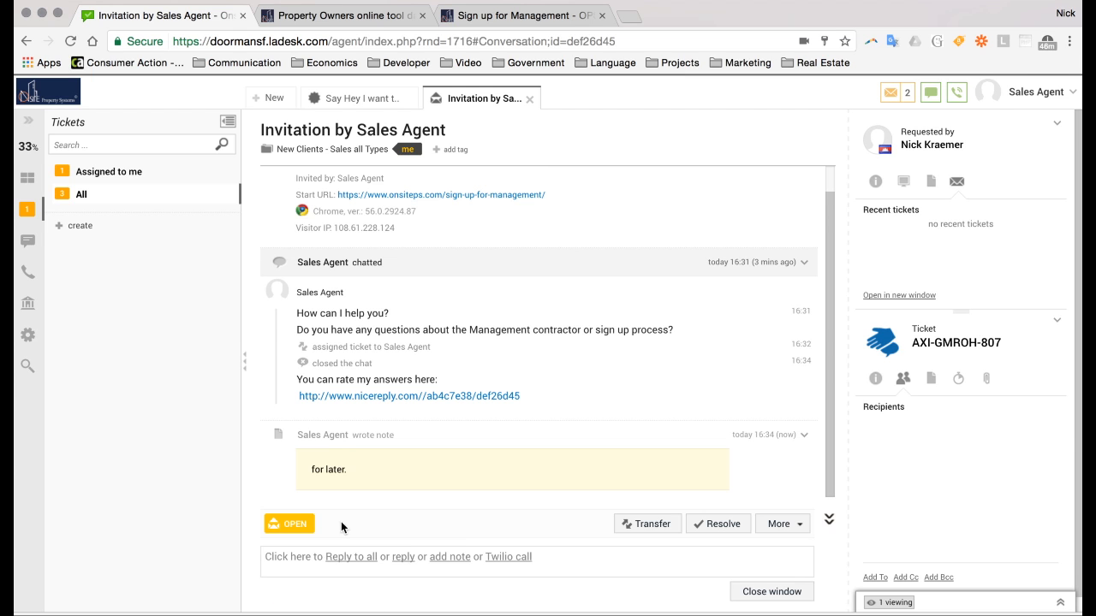
Try a reply and a phone call, cancel both, then postpone the ticket from More
click(399, 558)
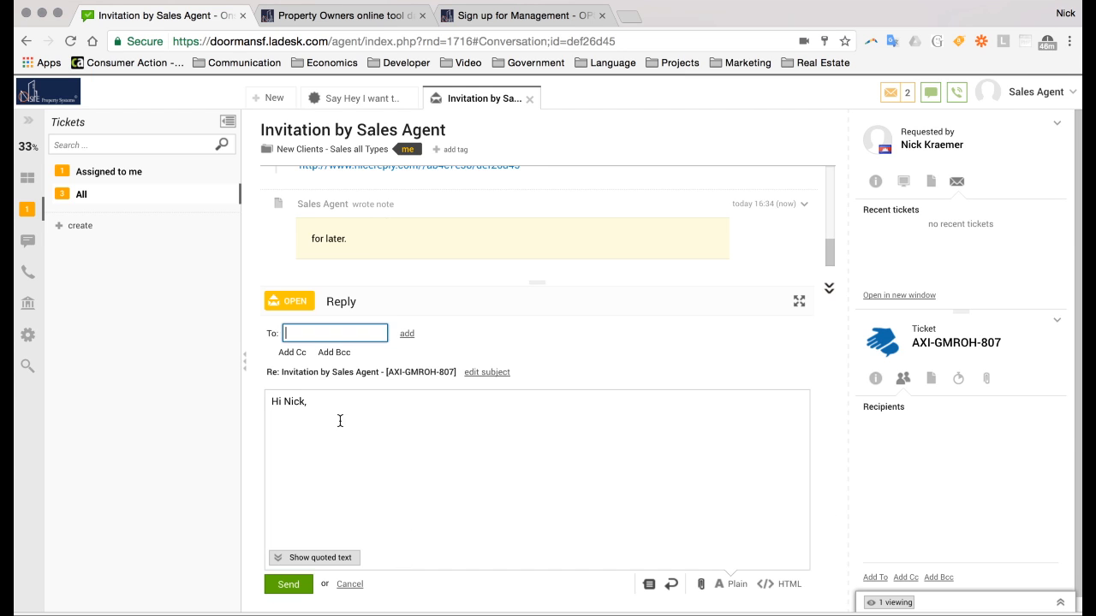
click(348, 584)
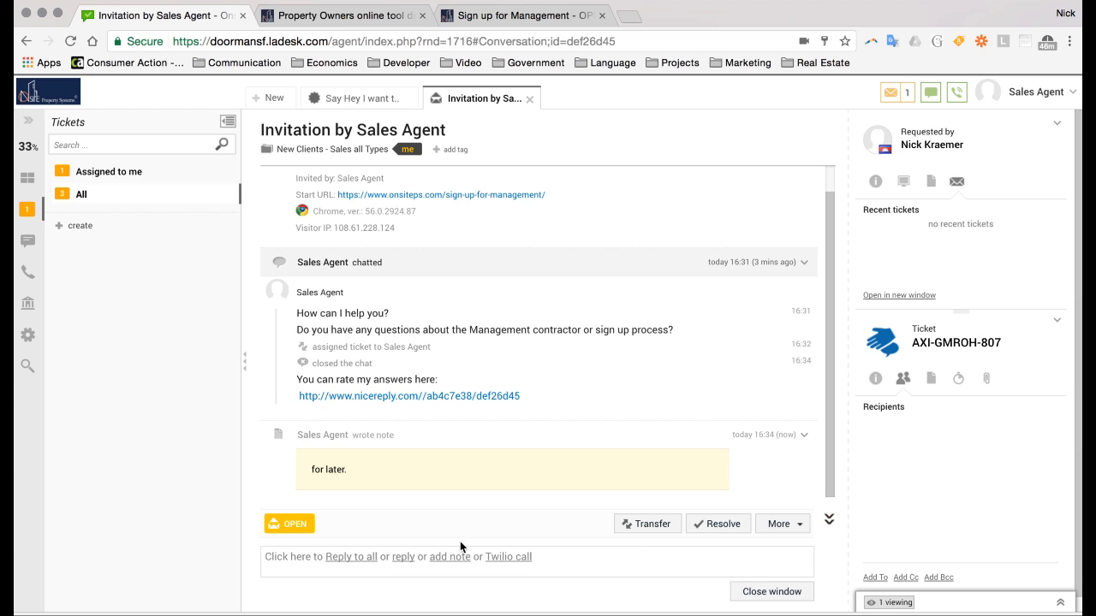
click(784, 524)
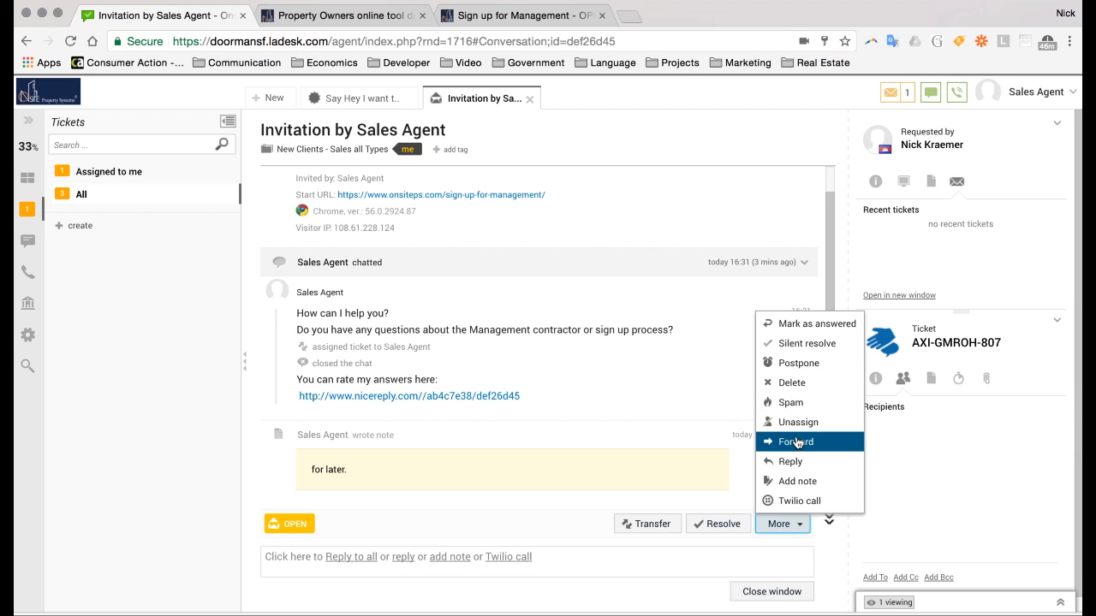
click(794, 503)
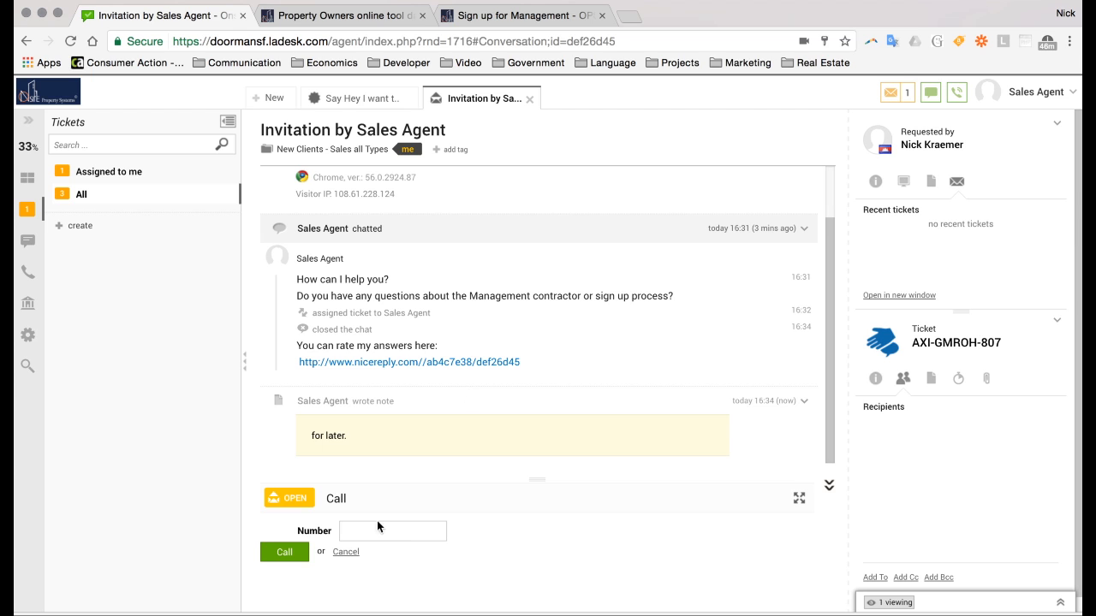
click(345, 552)
click(794, 528)
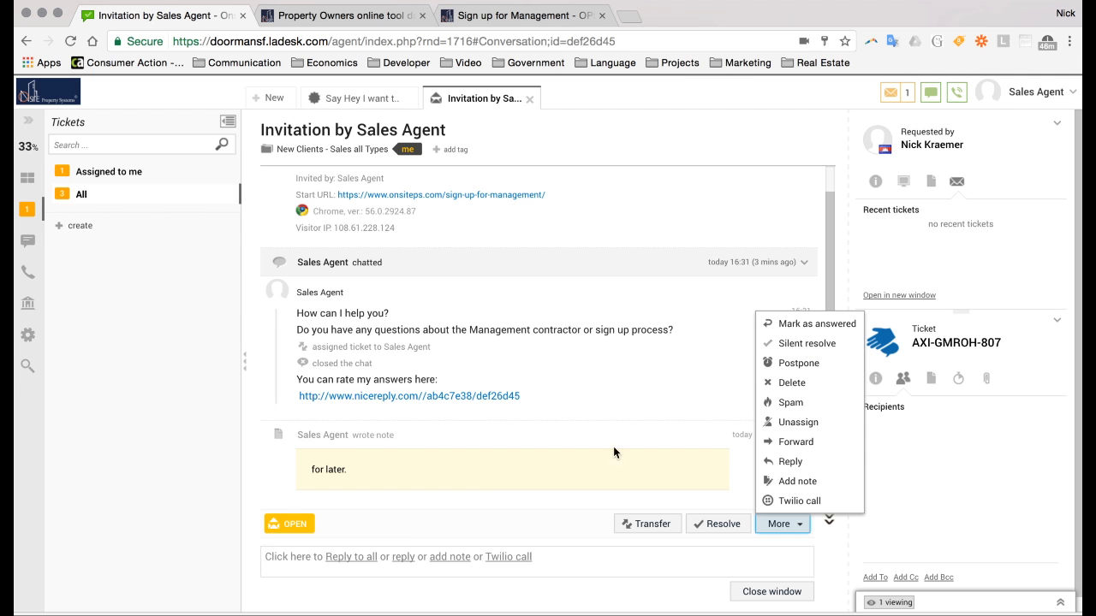
click(807, 343)
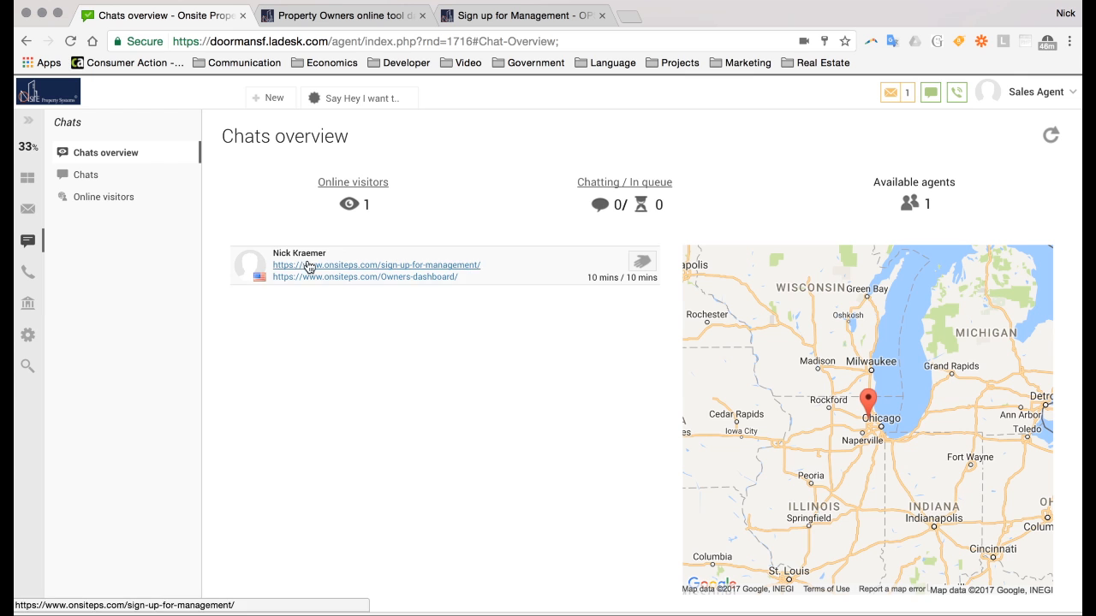
Glance at Chats and the Invitation by Sales Agent ticket, then show the Tickets - All list from the top
click(28, 211)
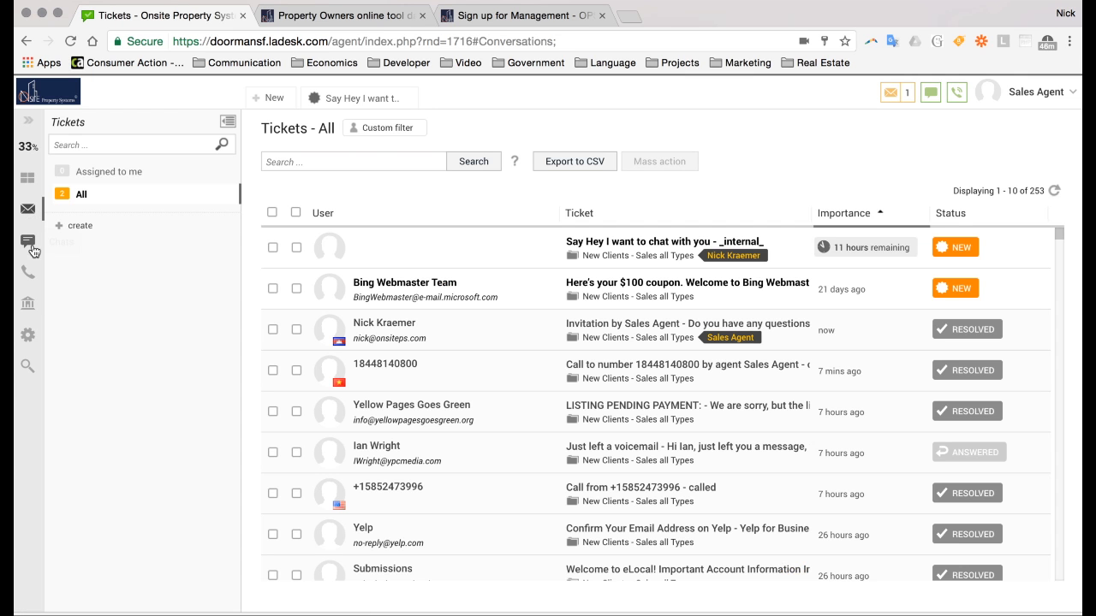
click(28, 243)
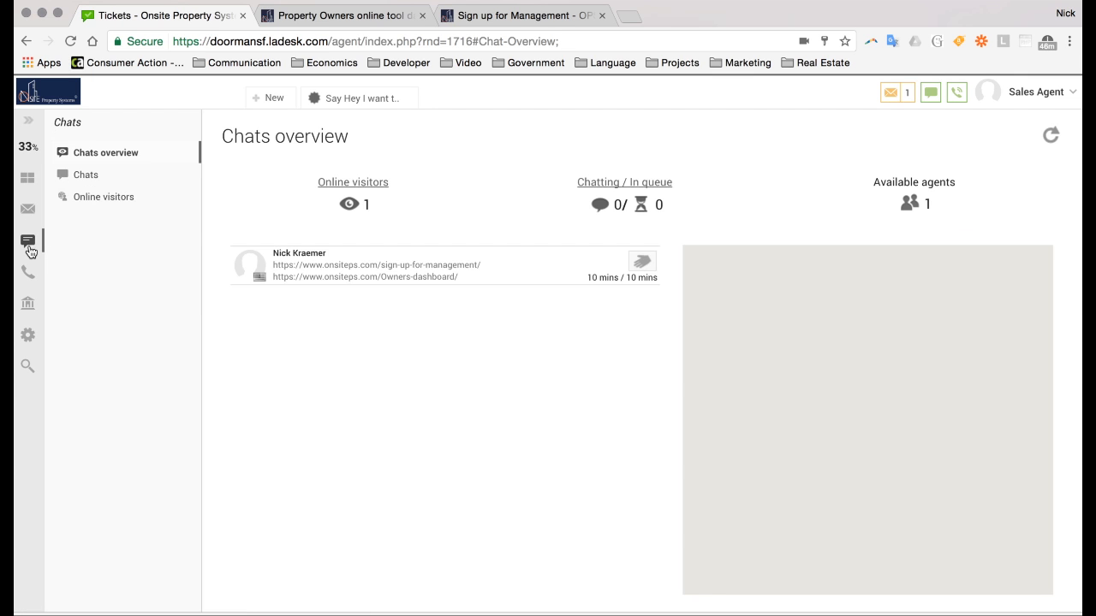
click(29, 209)
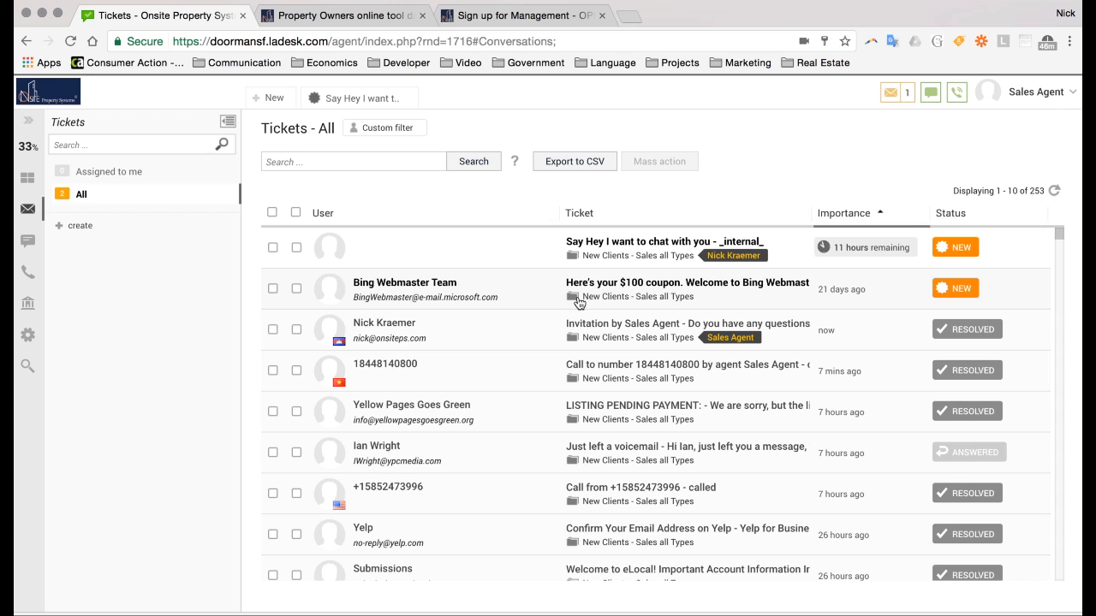
click(615, 325)
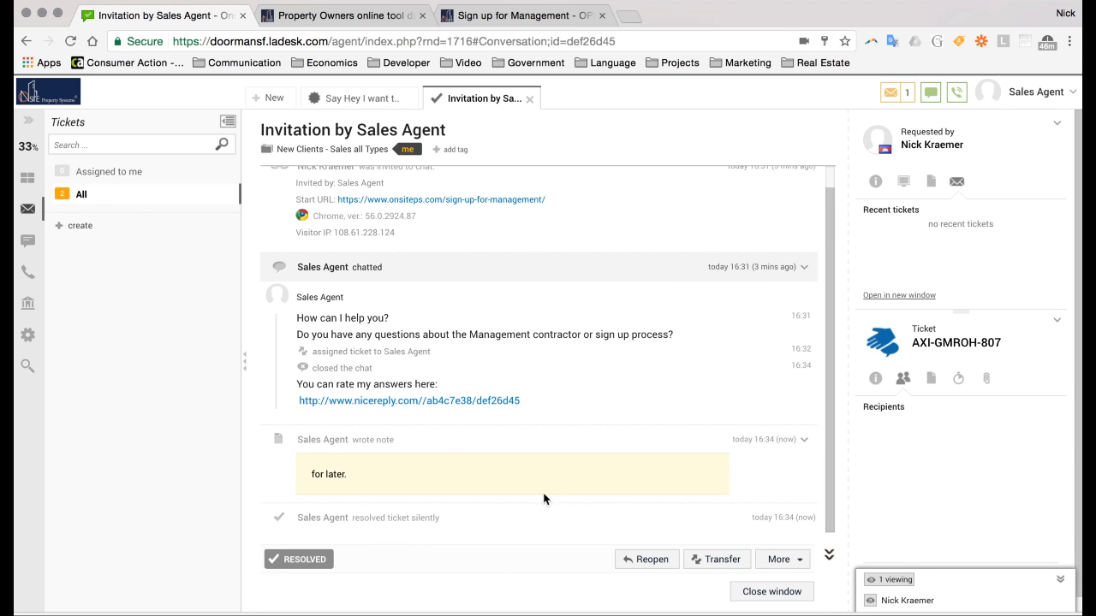
click(83, 197)
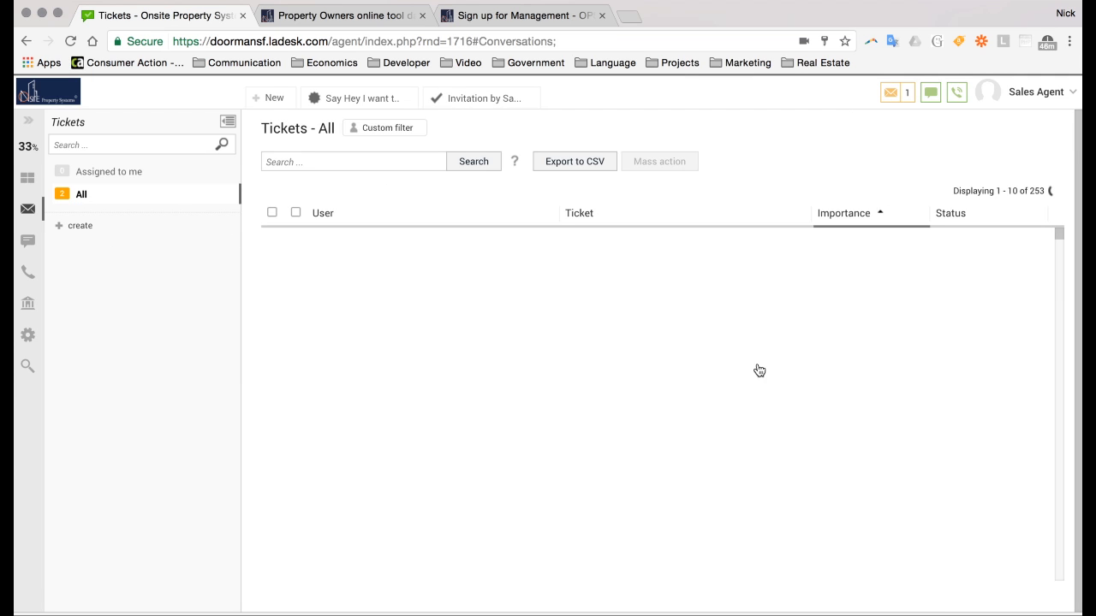
scroll(971, 441, down, 2)
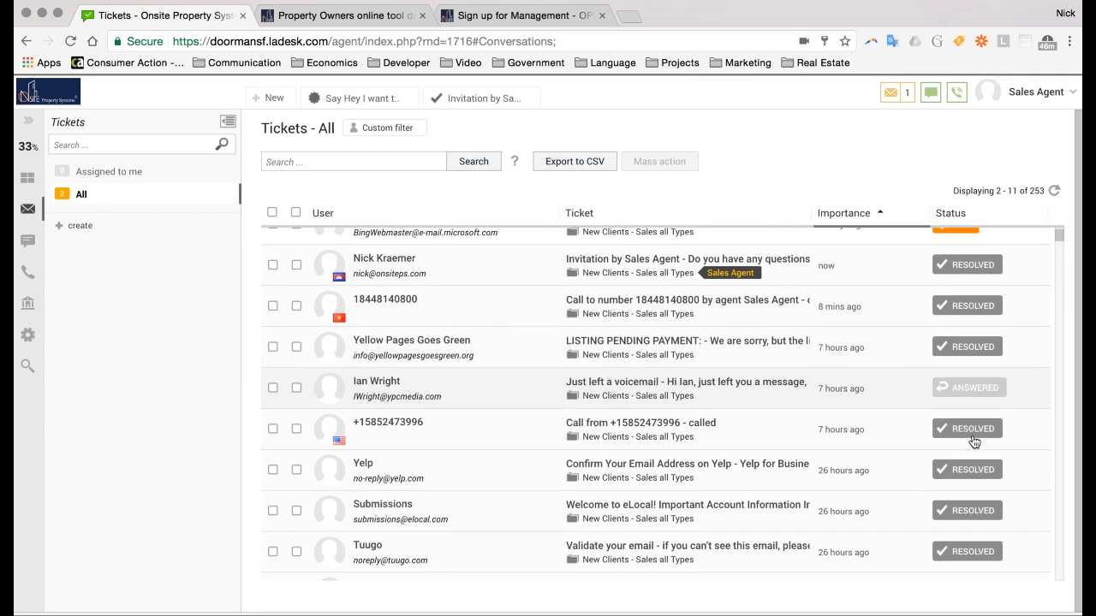
scroll(973, 441, up, 2)
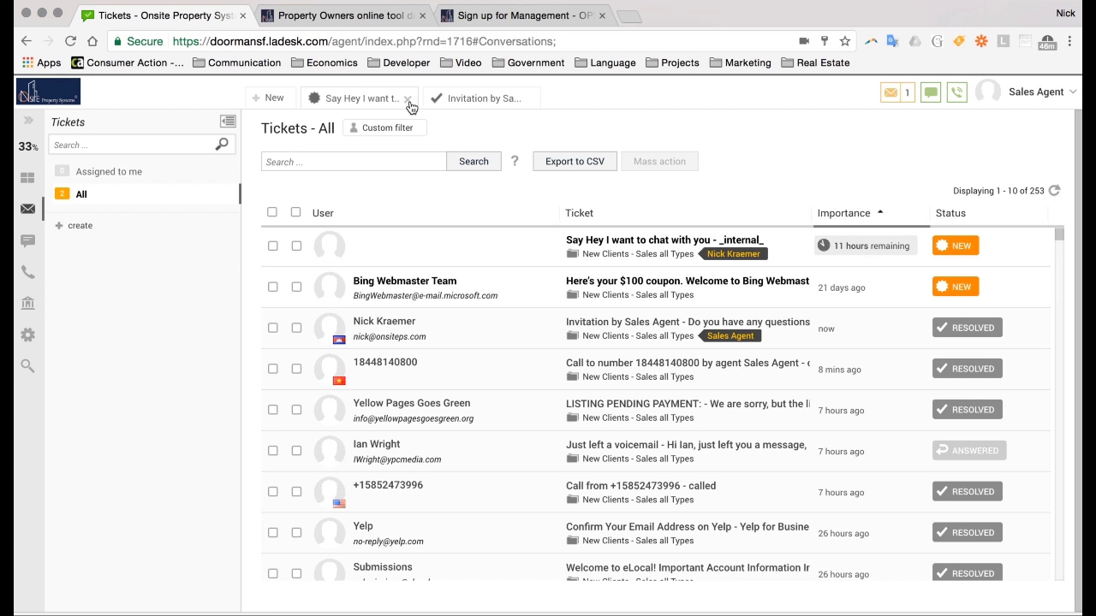
Reopen the Invitation by Sales Agent ticket and send a reply to the requester's e-mail address
click(459, 99)
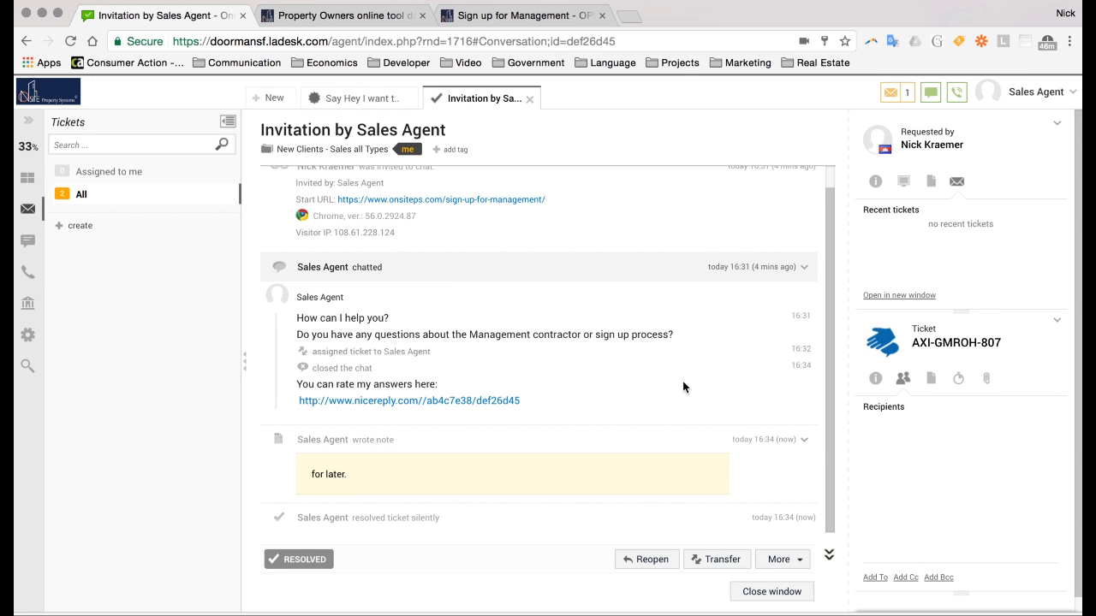
click(652, 560)
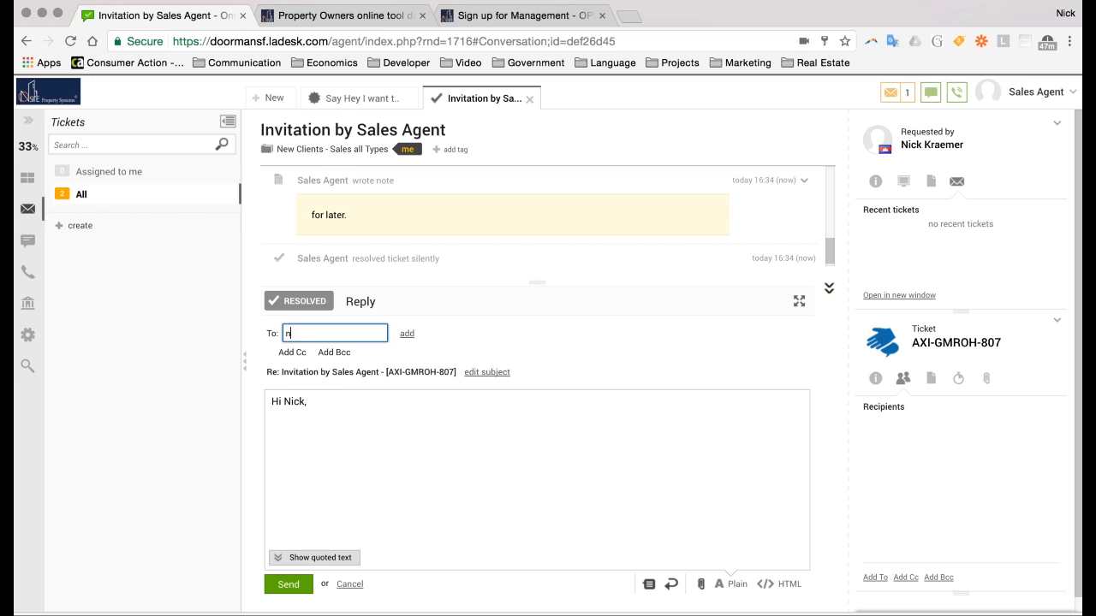
click(289, 584)
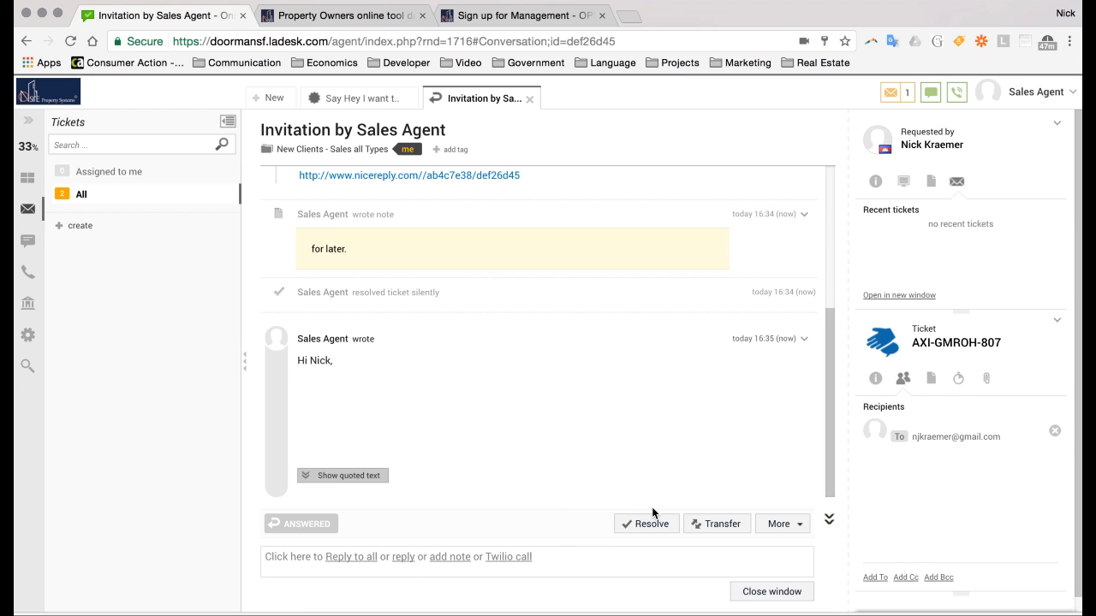
drag(335, 526, 273, 516)
click(79, 195)
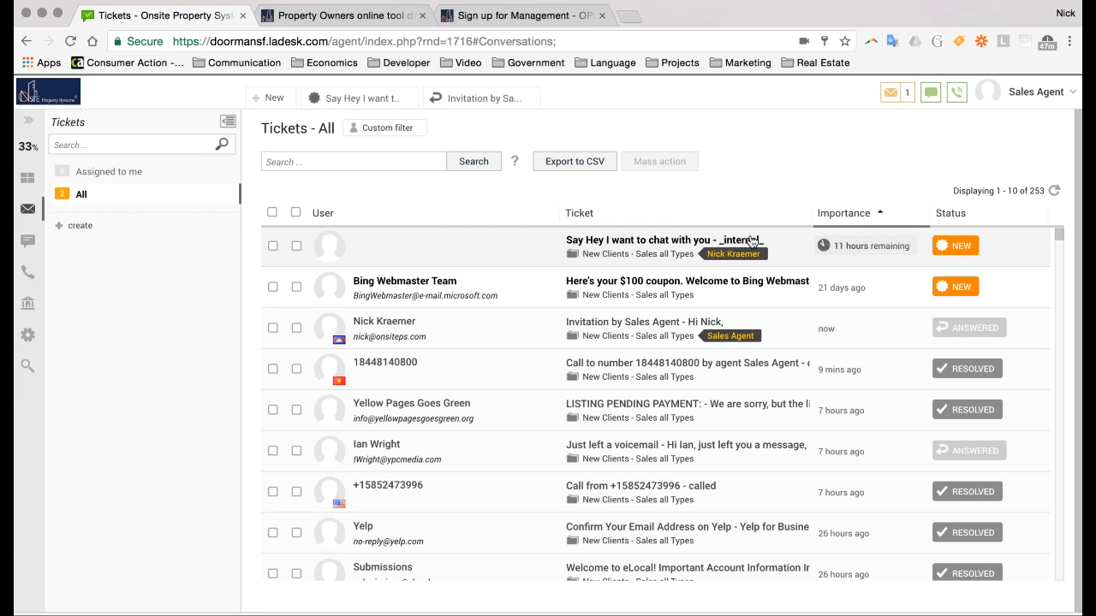
Postpone the Invitation by Sales Agent ticket until 23 March 2017 via More > Postpone
click(667, 336)
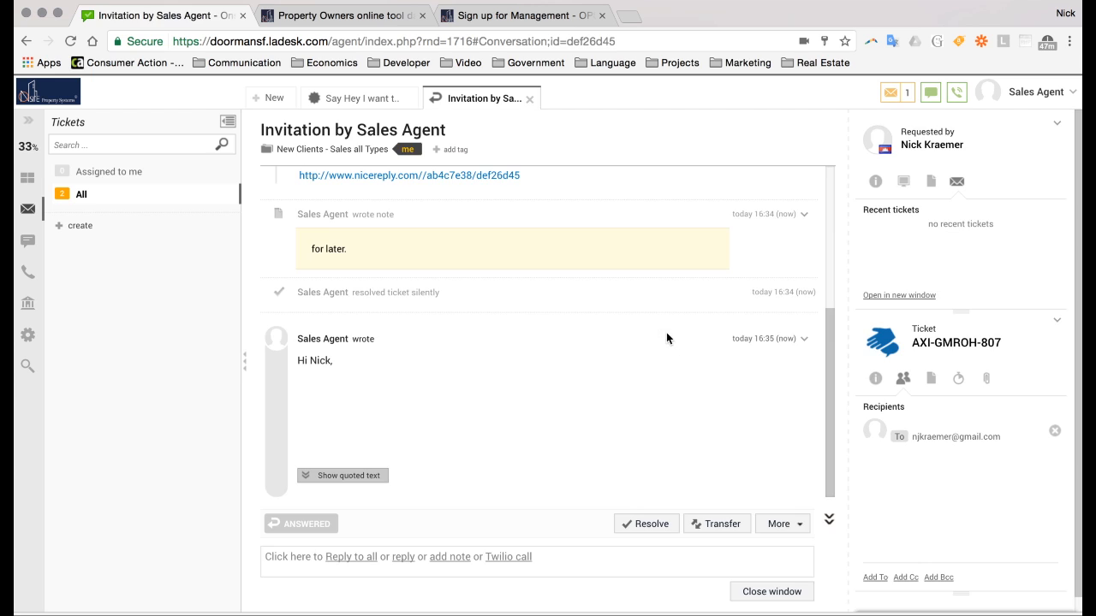
click(778, 520)
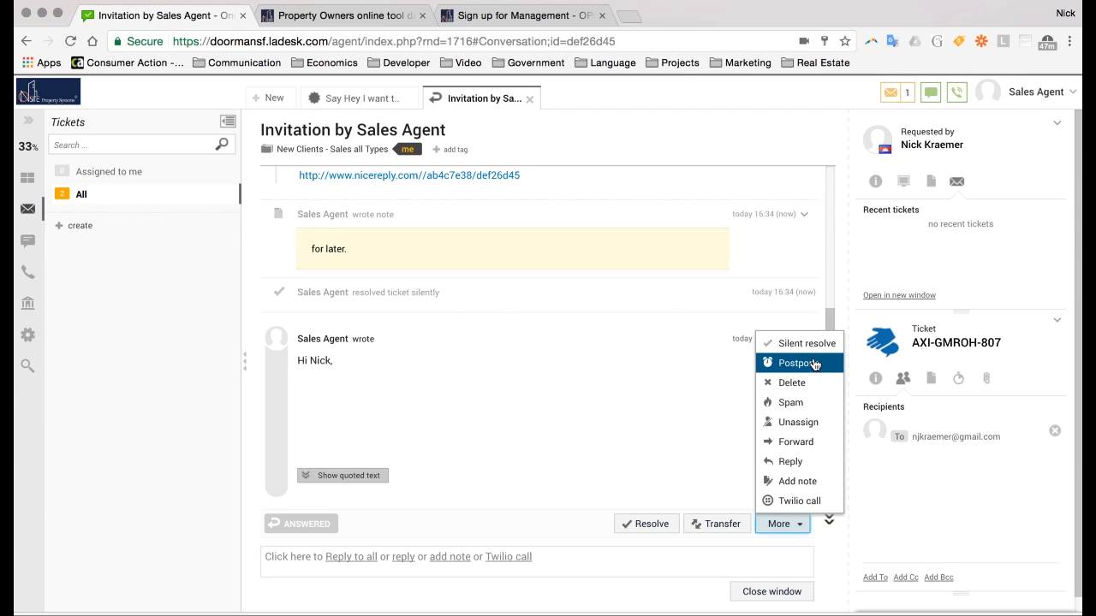
click(820, 364)
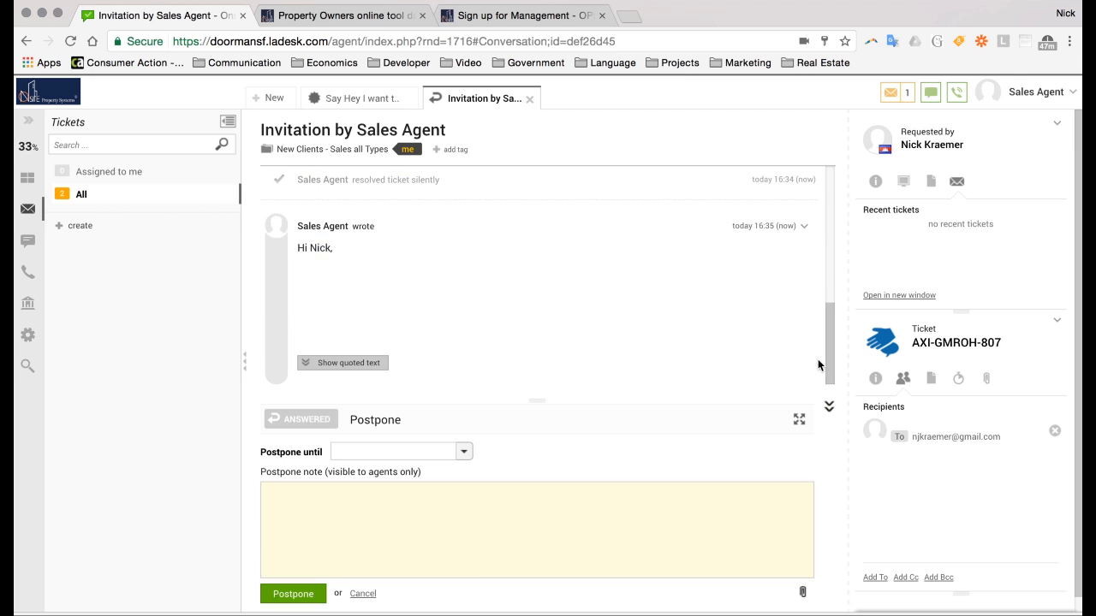
click(387, 448)
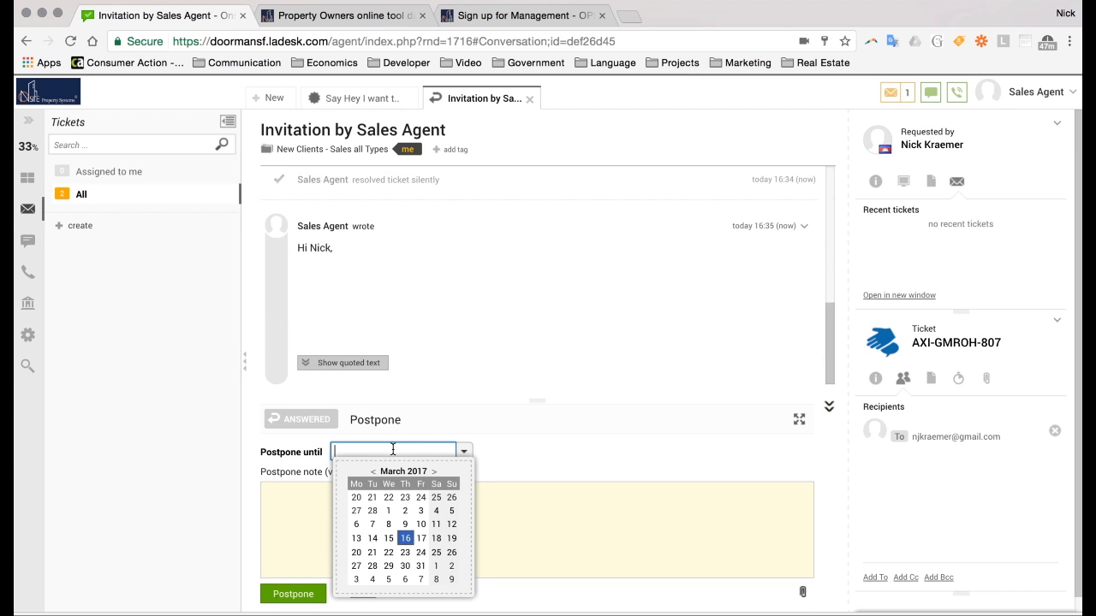
click(405, 553)
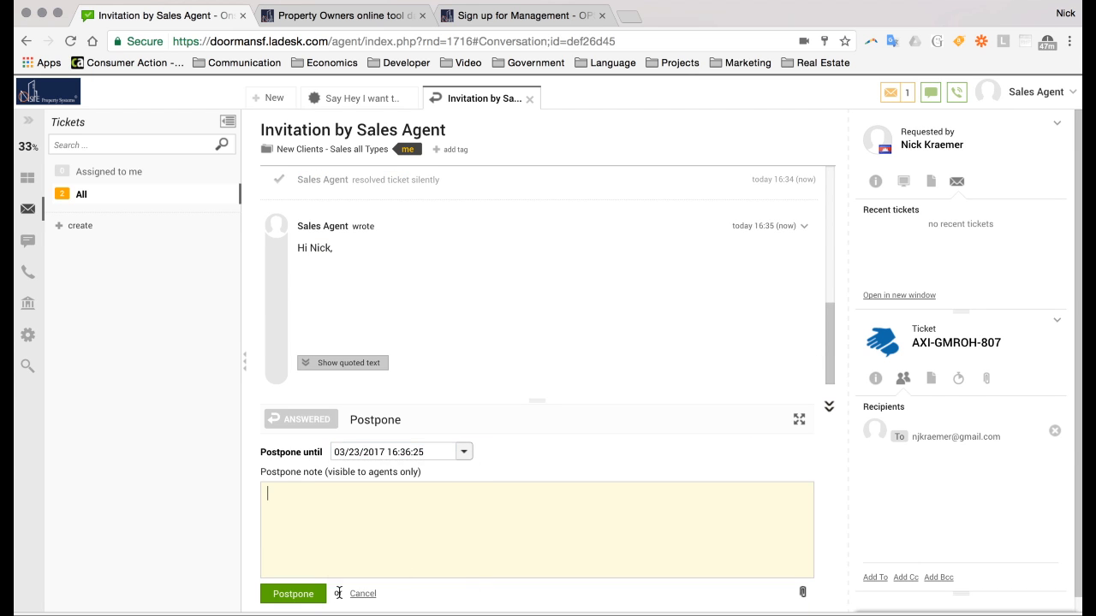
click(294, 593)
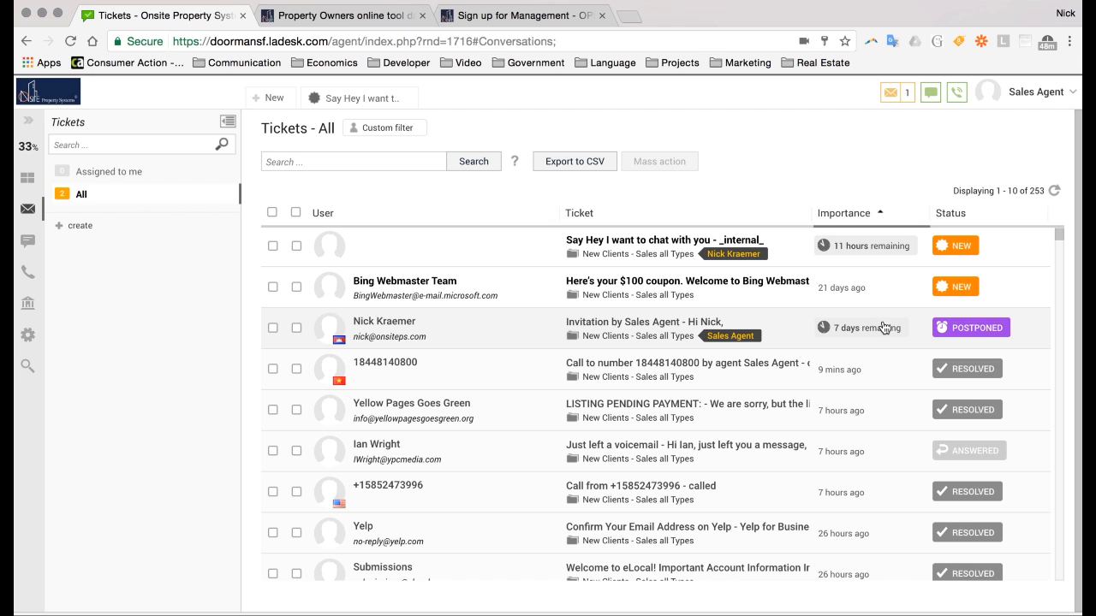
View the postponed ticket, then open Calls monitoring showing 0 running, ringing and queued calls
click(605, 329)
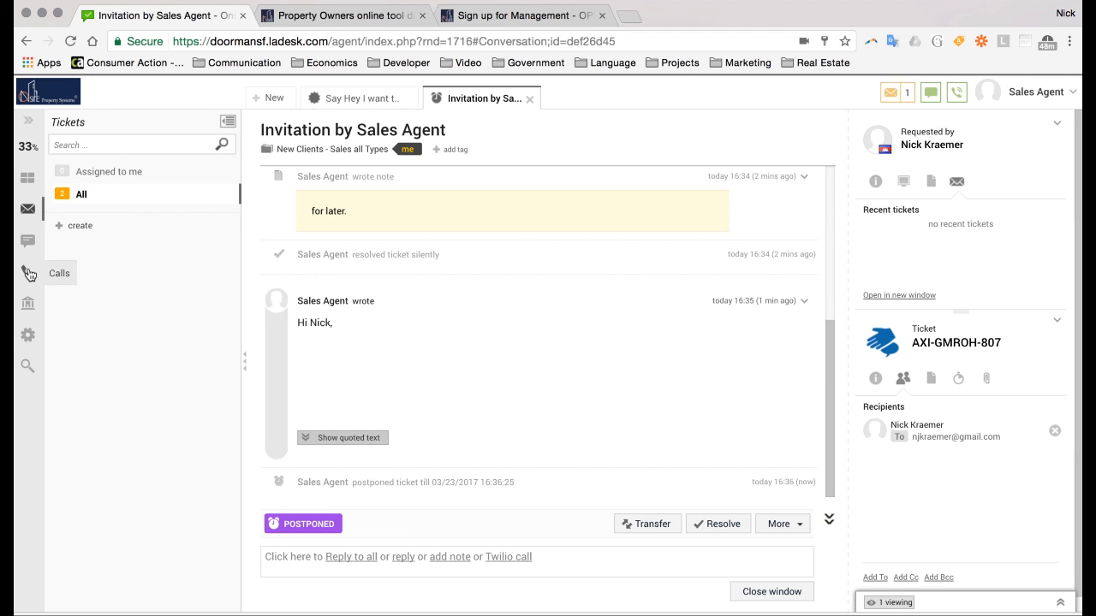
click(28, 272)
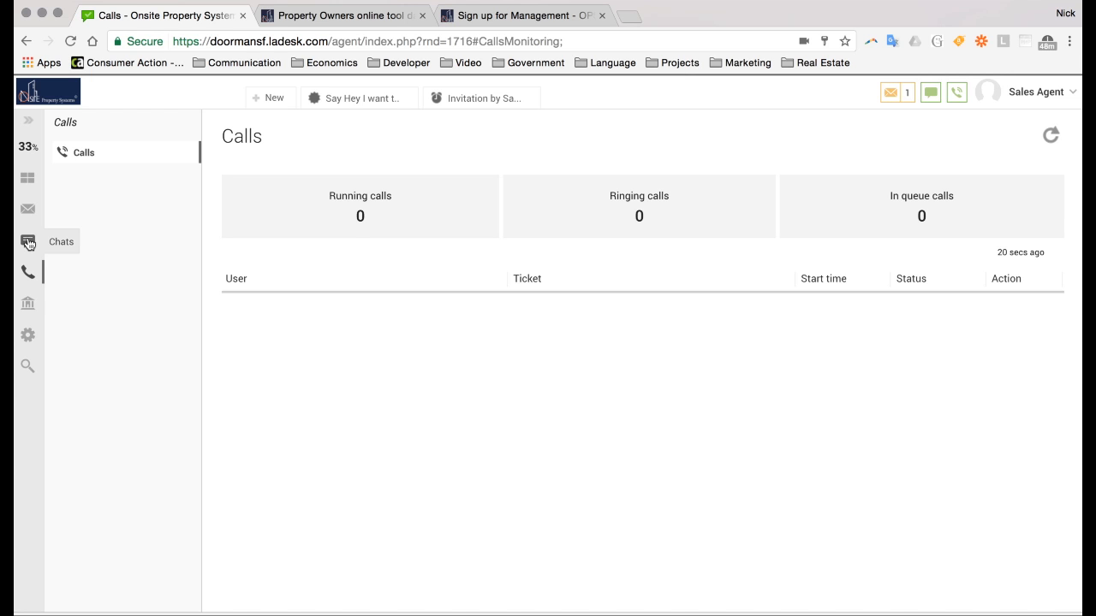
Step through the Chats and Tickets sections and come back to the empty Calls monitoring page
click(29, 246)
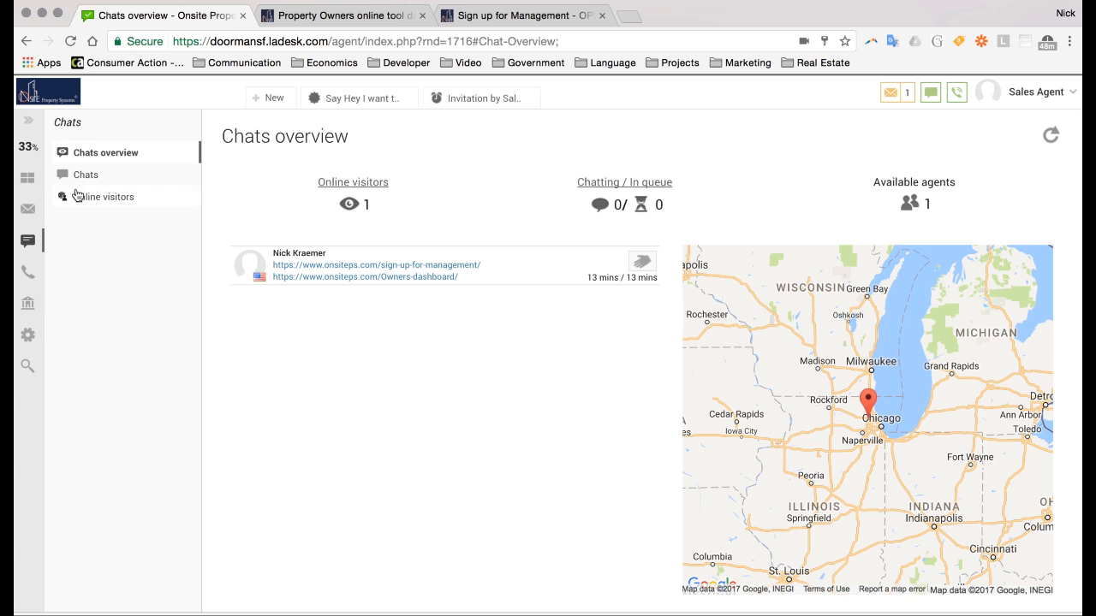
click(27, 210)
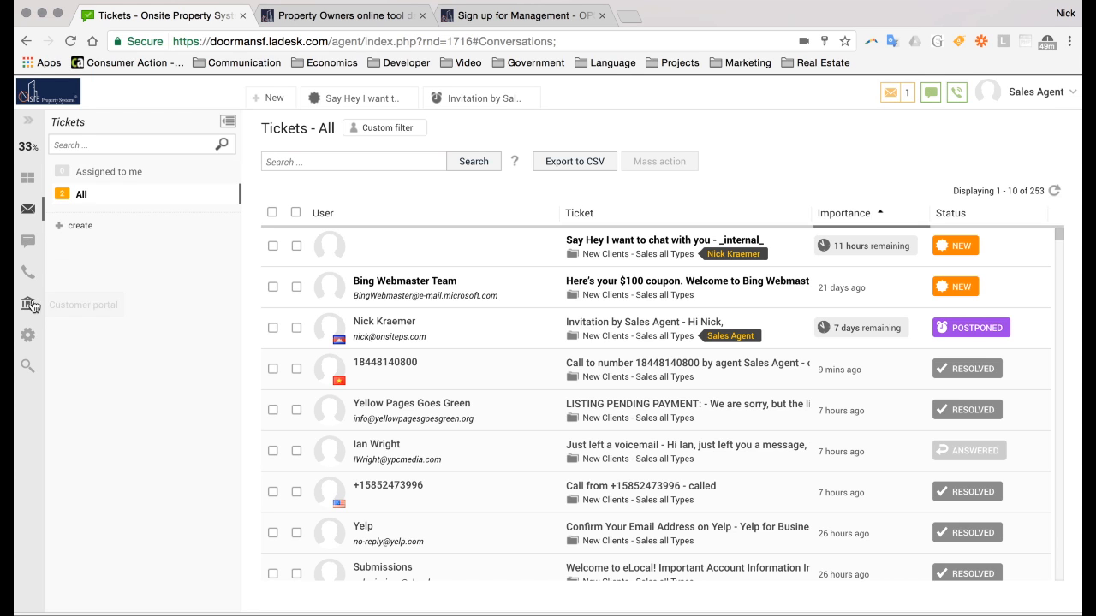
click(28, 274)
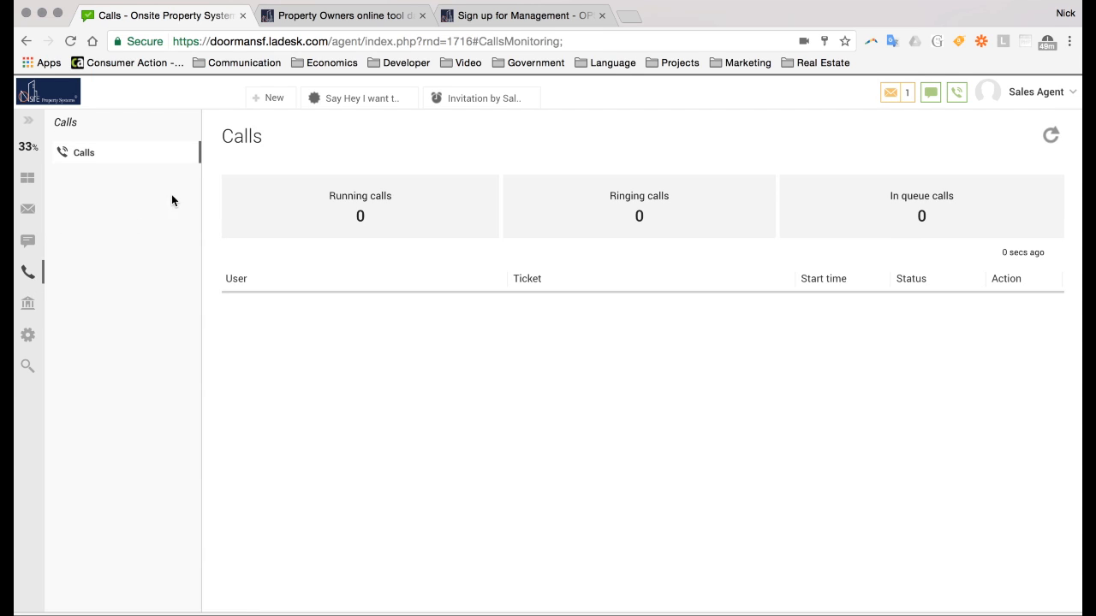
click(267, 98)
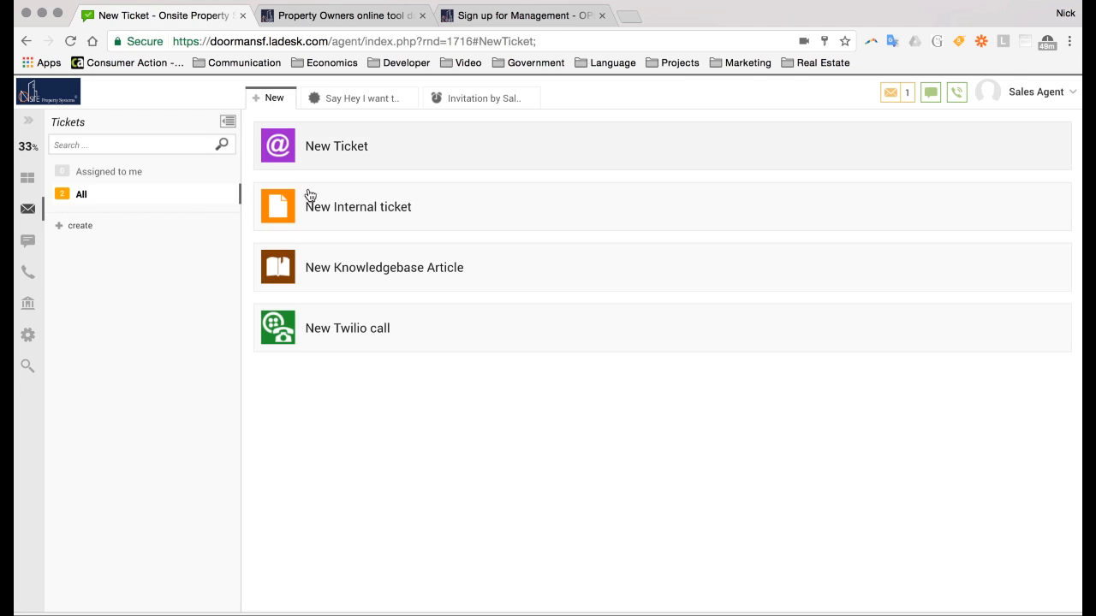
click(345, 345)
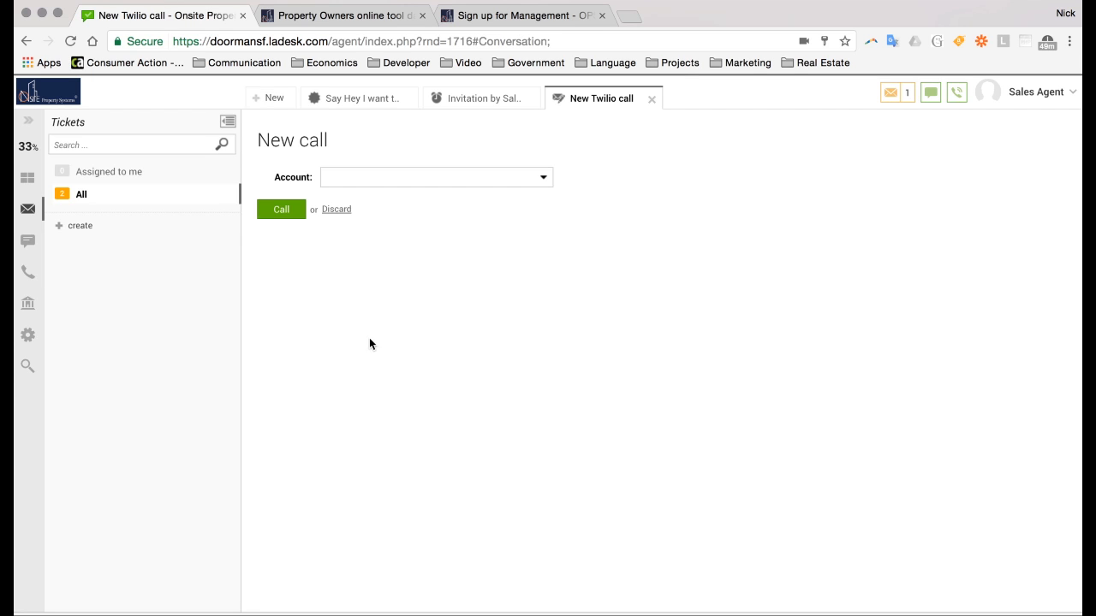
click(652, 100)
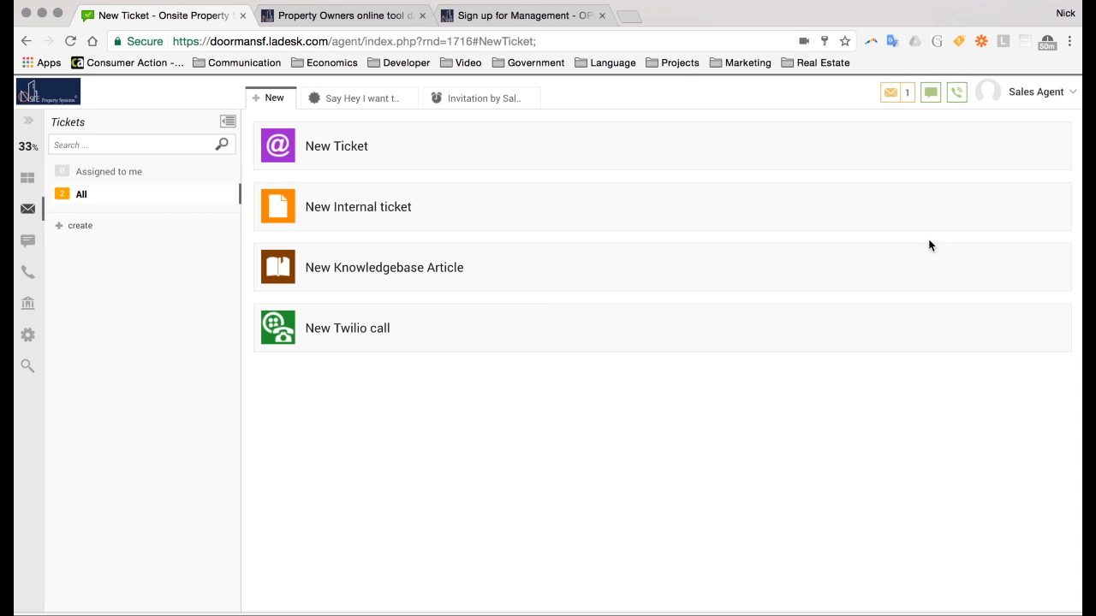
click(1071, 93)
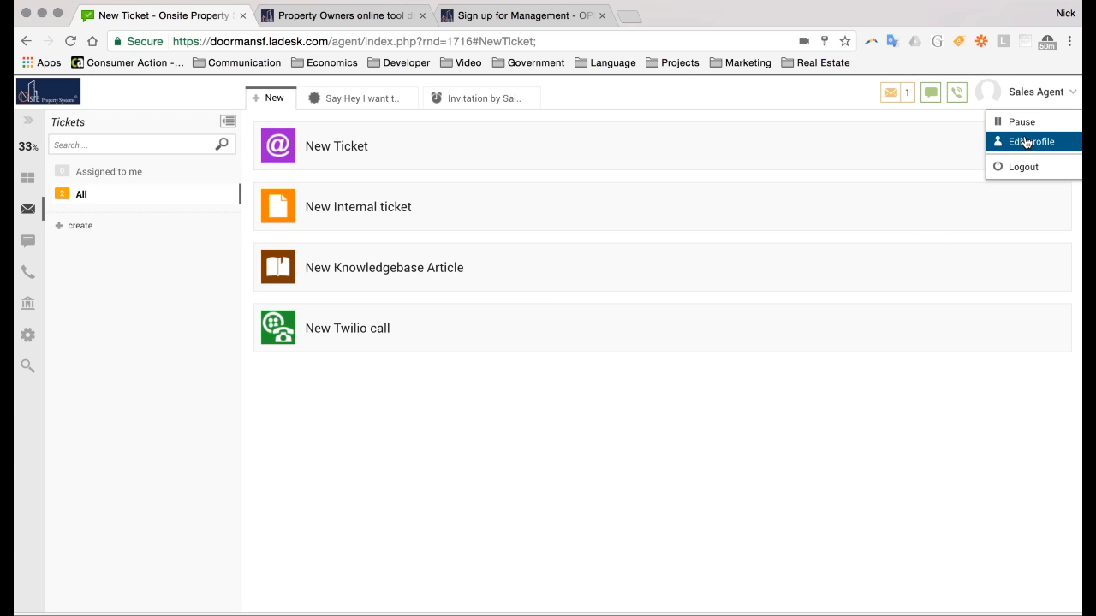
click(955, 98)
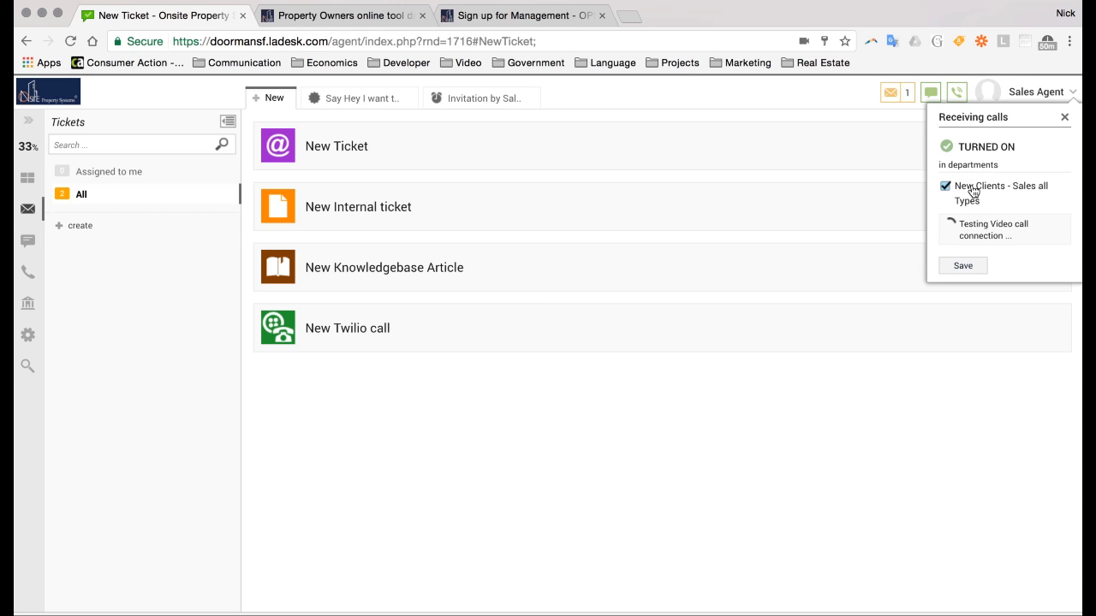
click(946, 187)
click(946, 186)
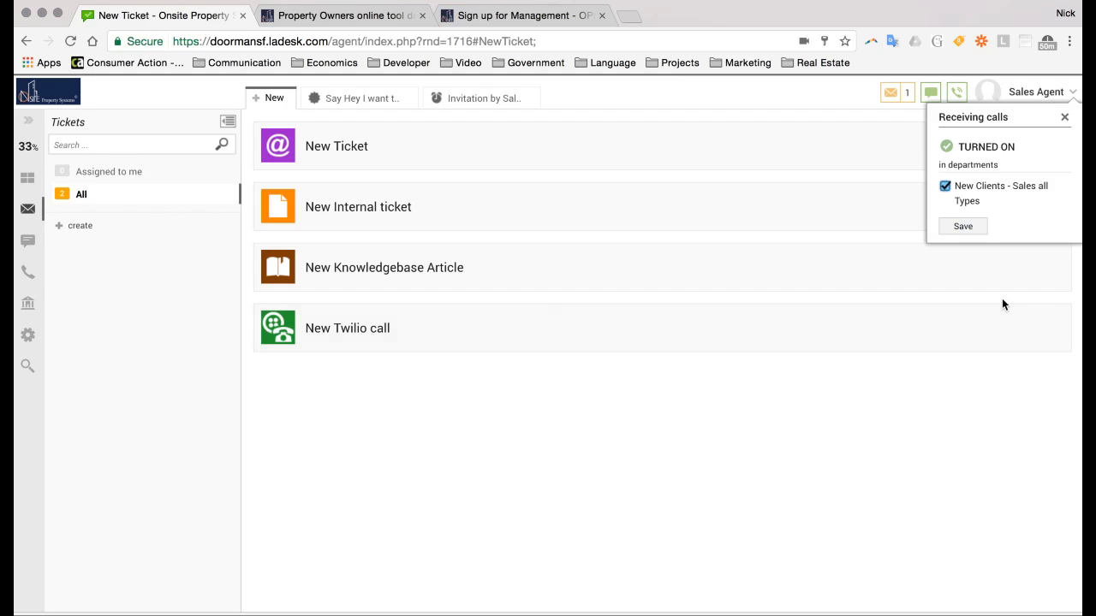
click(1065, 120)
click(930, 92)
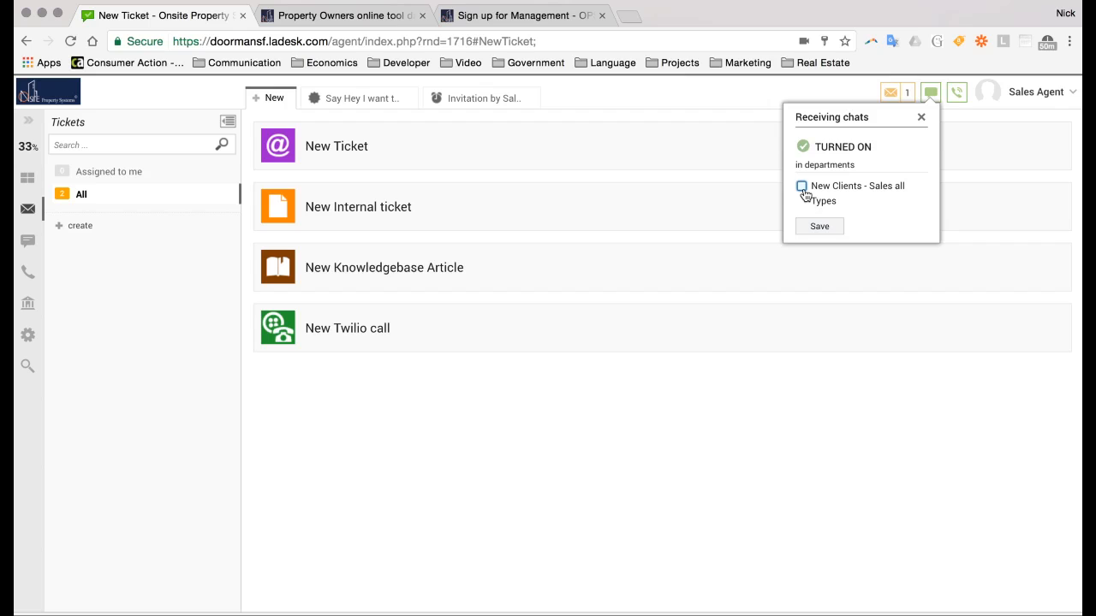
click(803, 188)
click(921, 117)
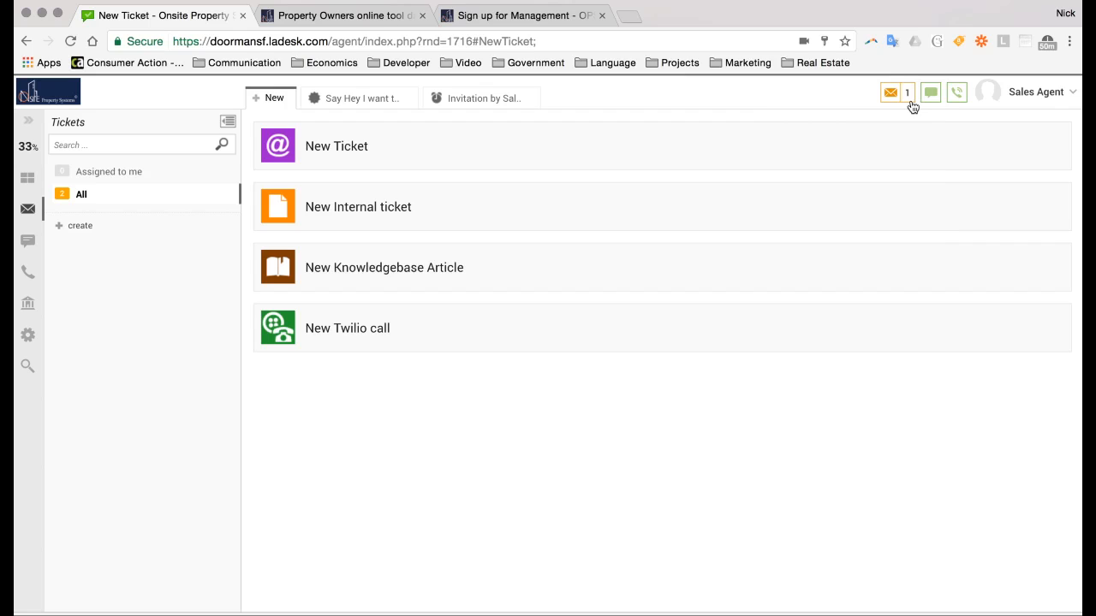
click(905, 97)
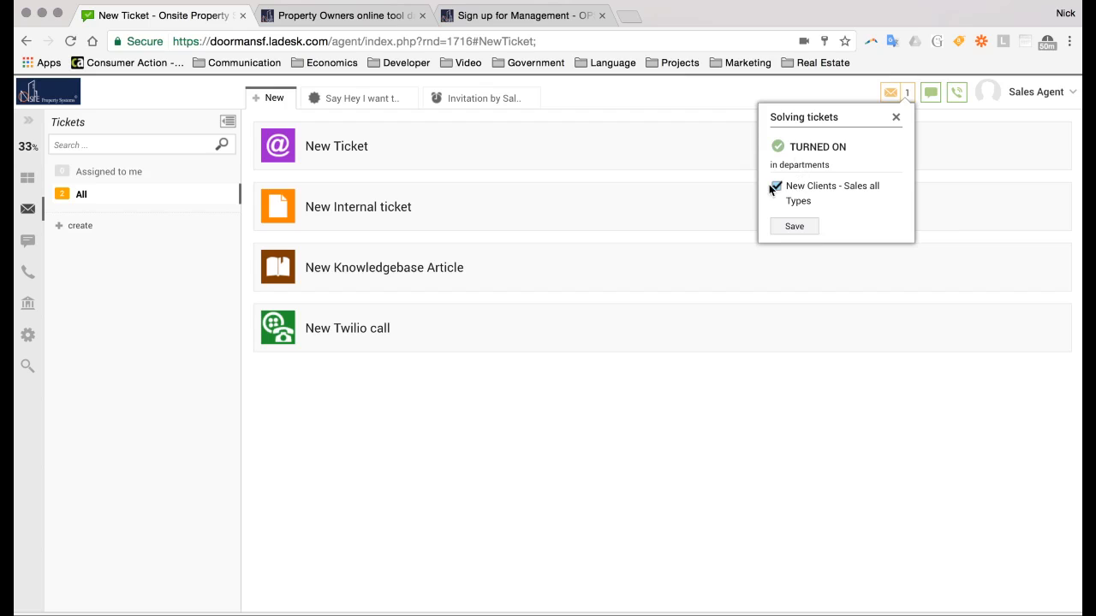
click(897, 118)
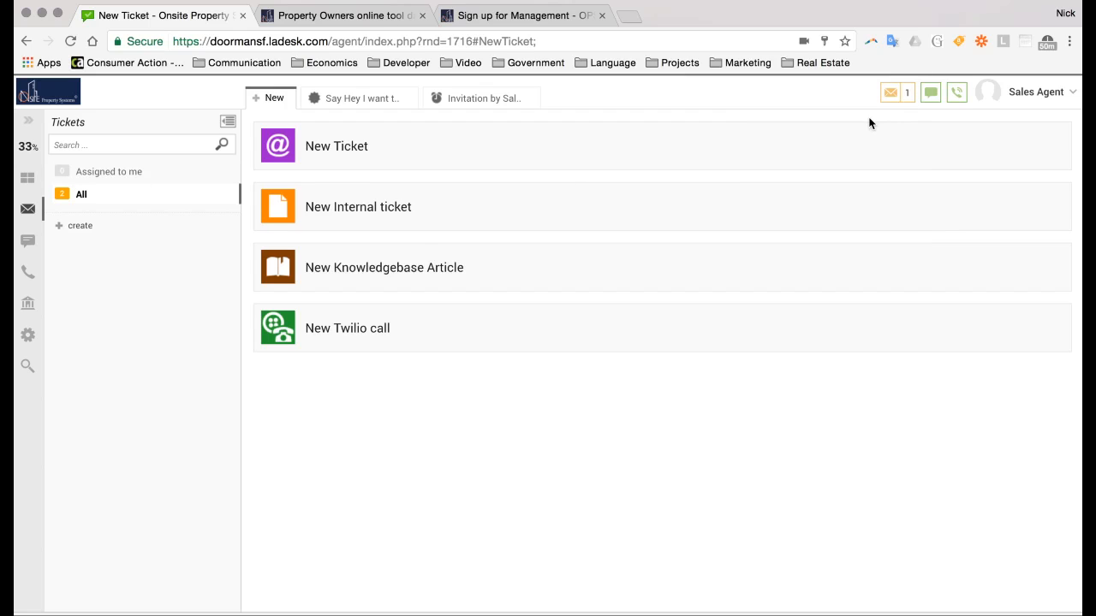
Open the Home dashboard, view the My work report chart, then return to the Departments overview
click(28, 179)
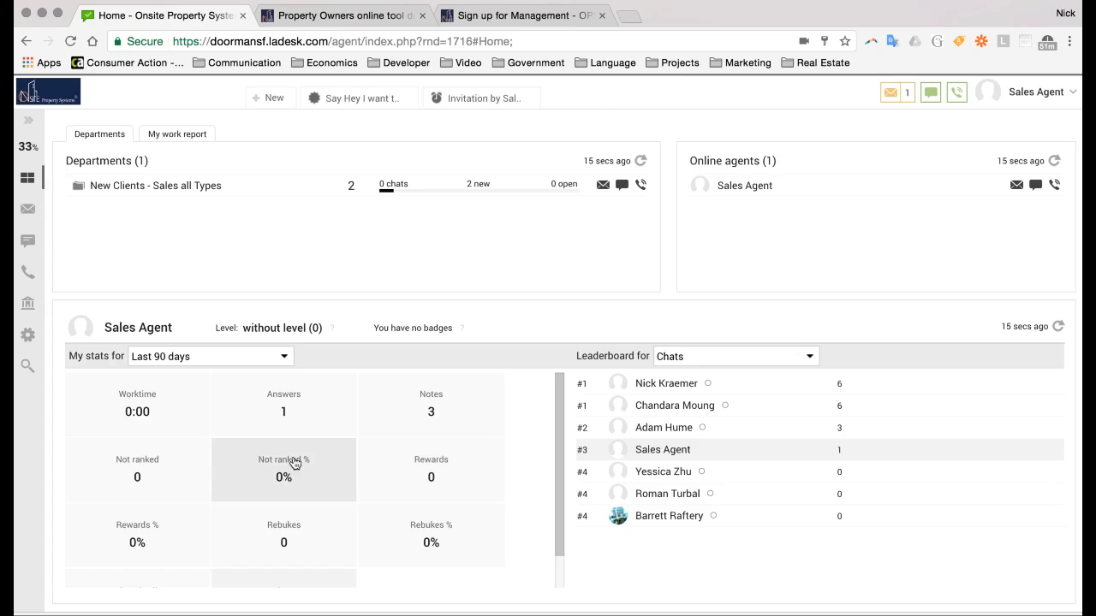
scroll(293, 463, down, 2)
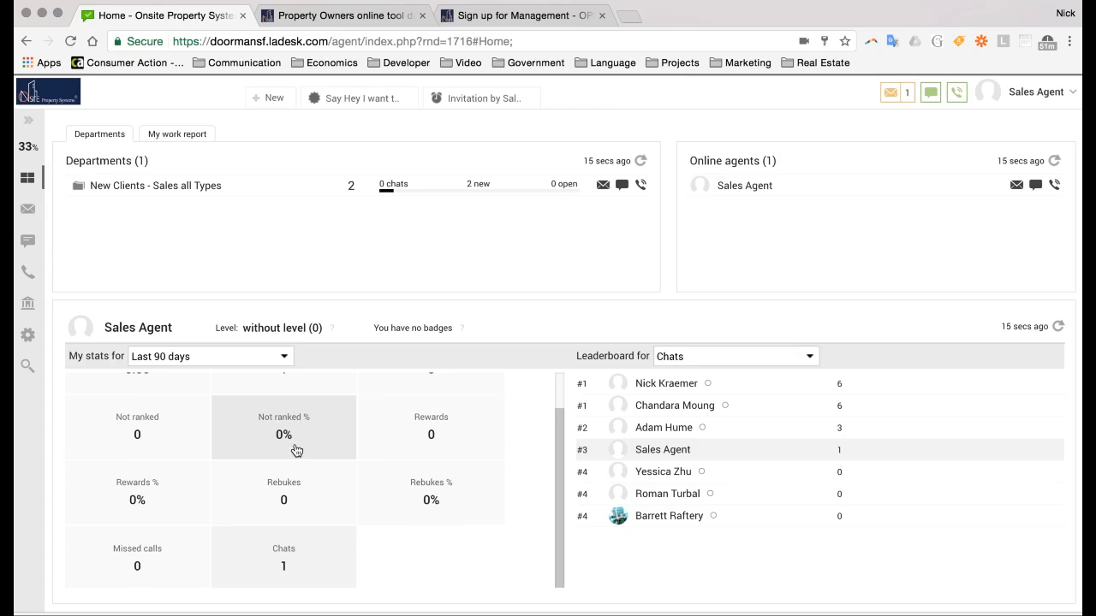
scroll(365, 496, up, 2)
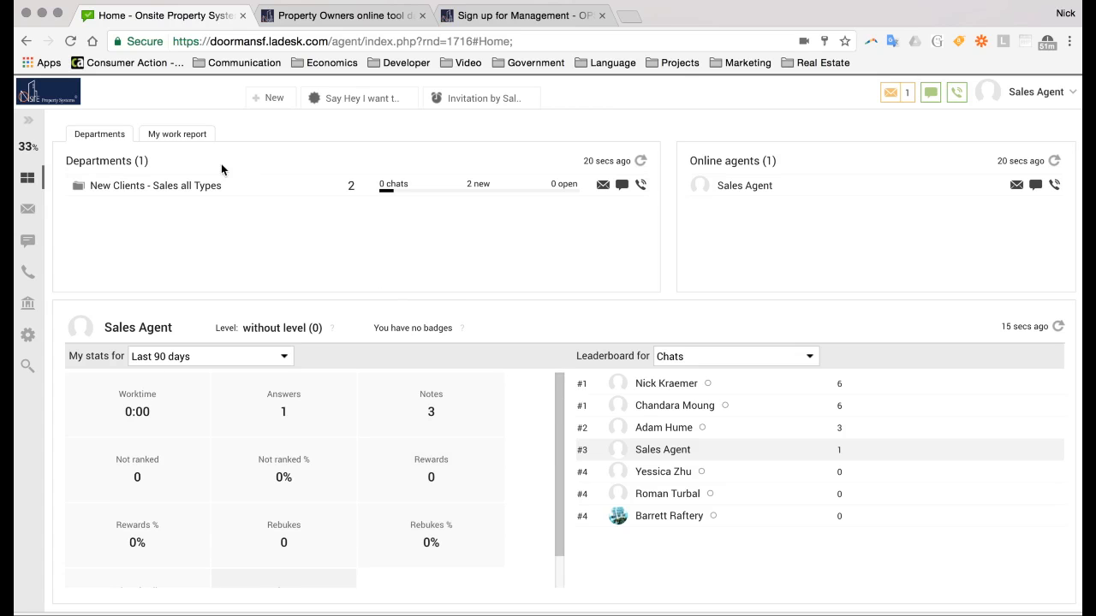
click(177, 135)
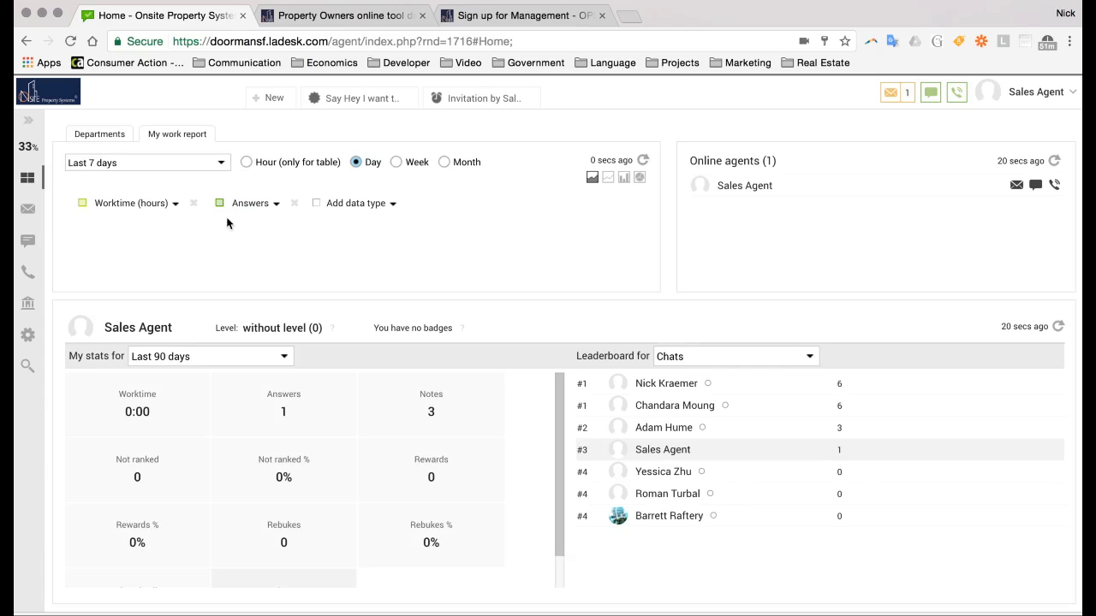
click(112, 135)
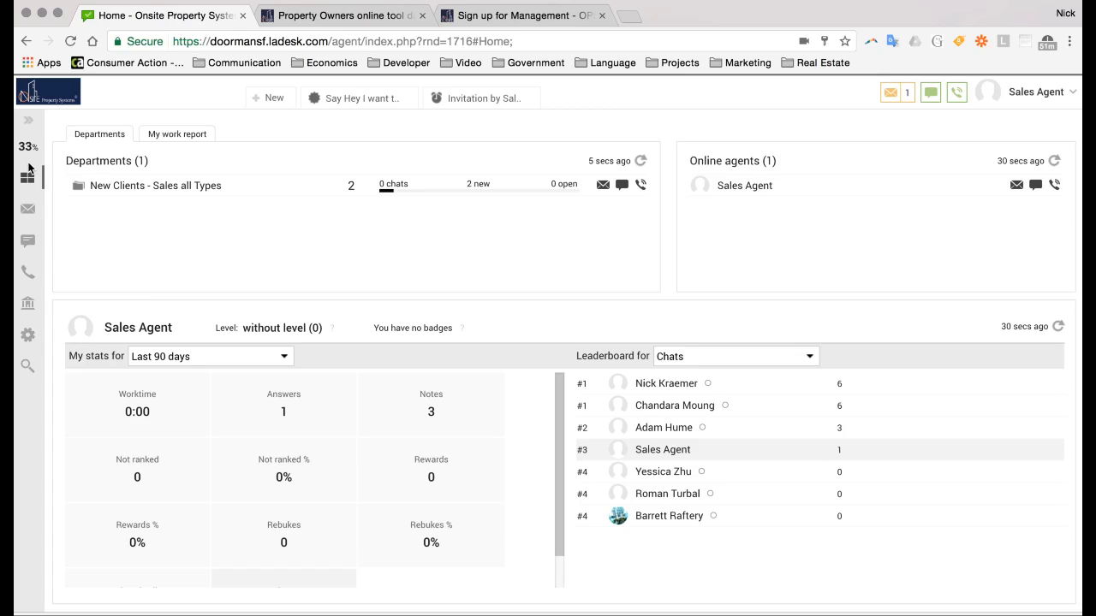
Look through the Tickets, Chats and Calls sections, then go back to the New page's create options
click(29, 214)
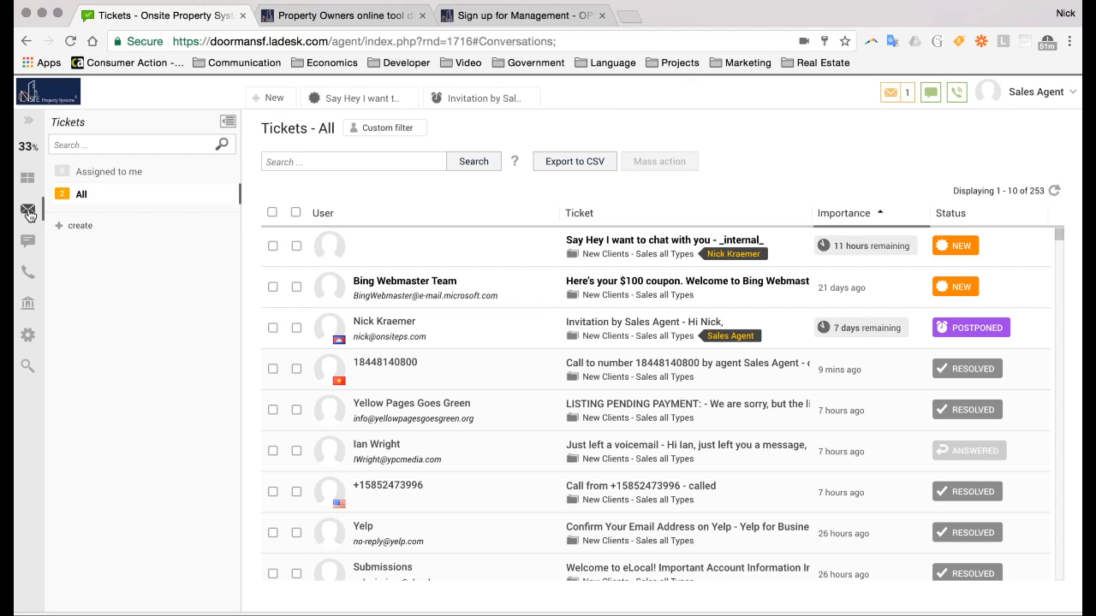
click(29, 242)
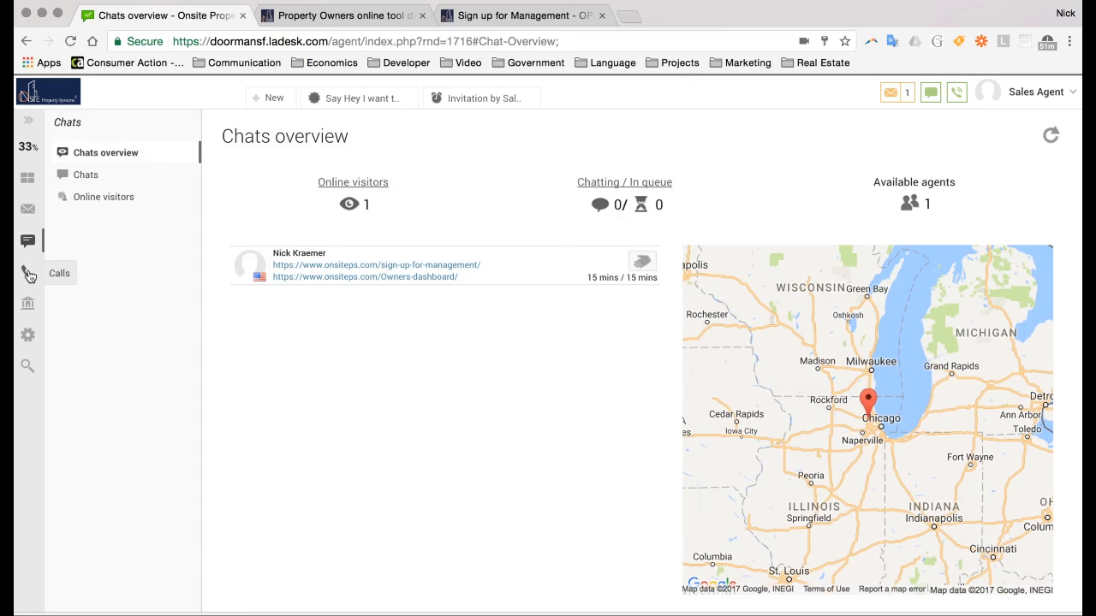
click(29, 277)
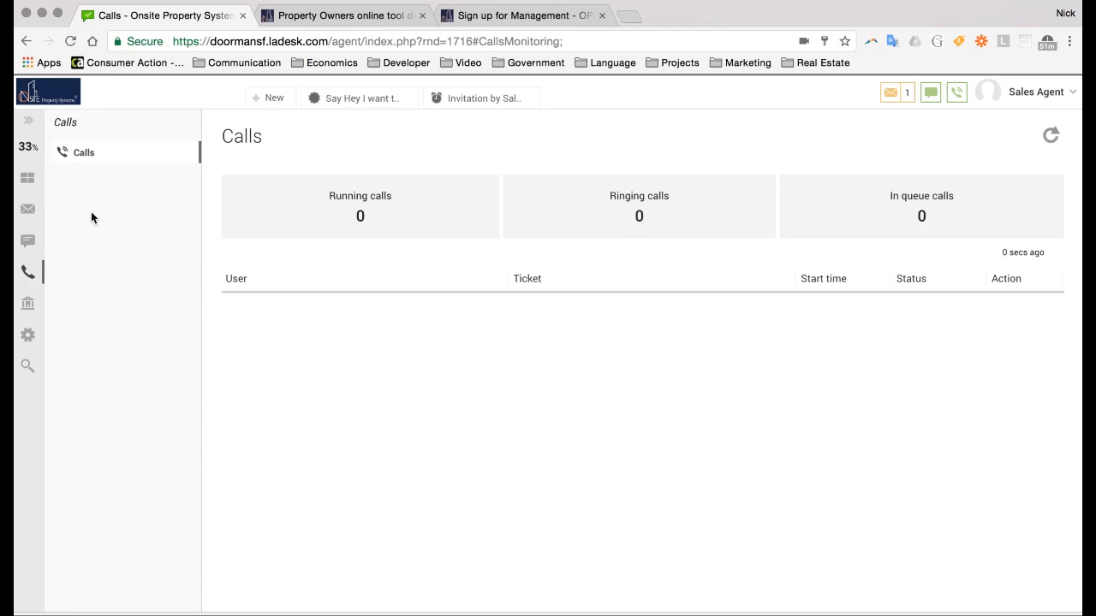
click(267, 99)
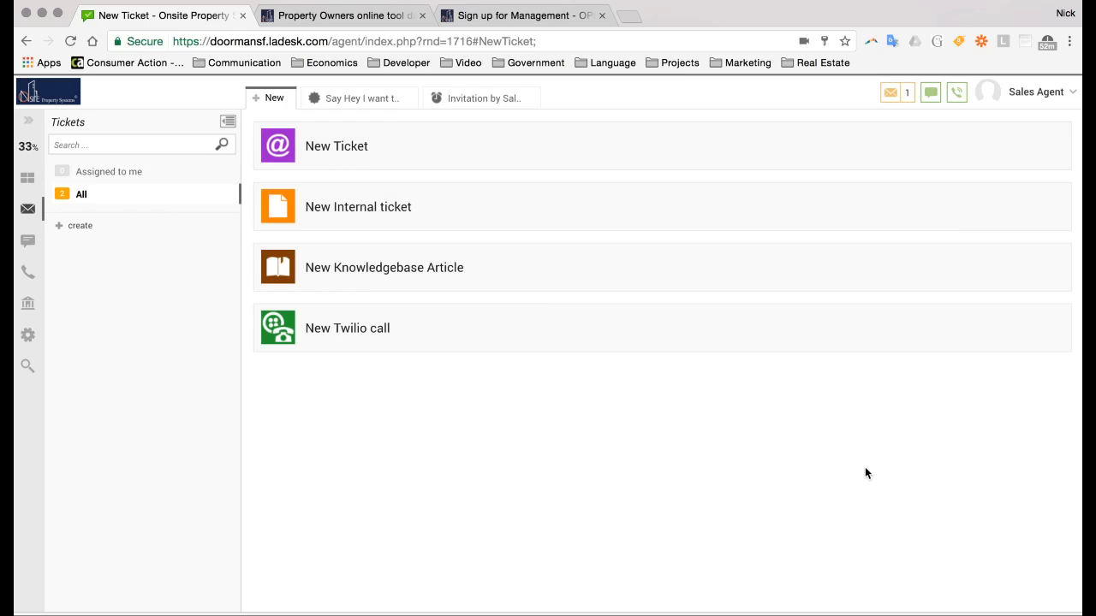
Load the sales-representative page in the Property Owners tab, then return to the LiveAgent tab
click(338, 16)
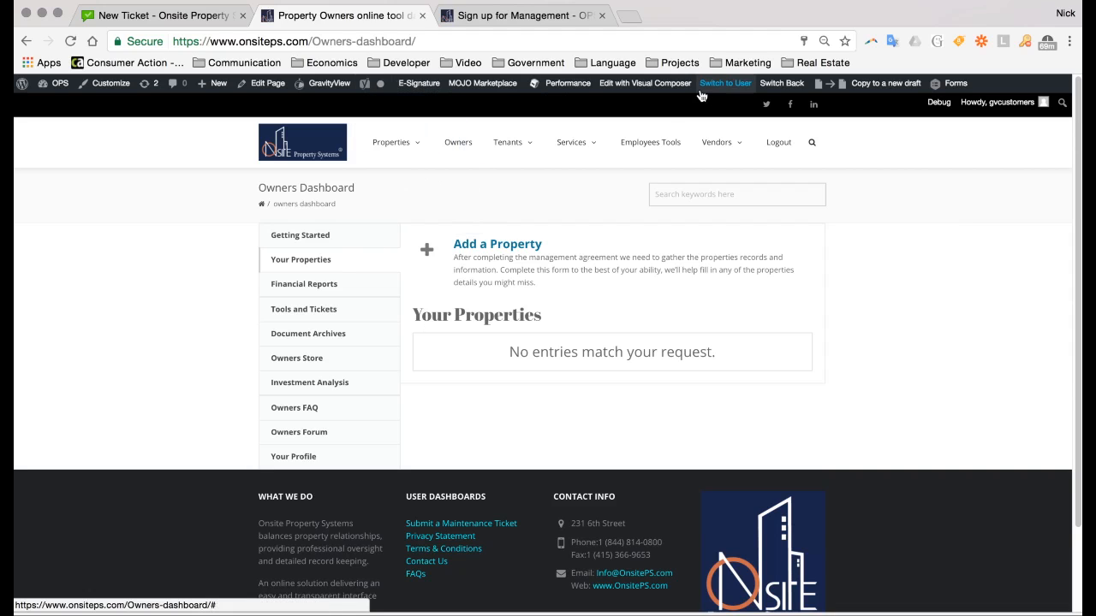
mouse_move(707, 92)
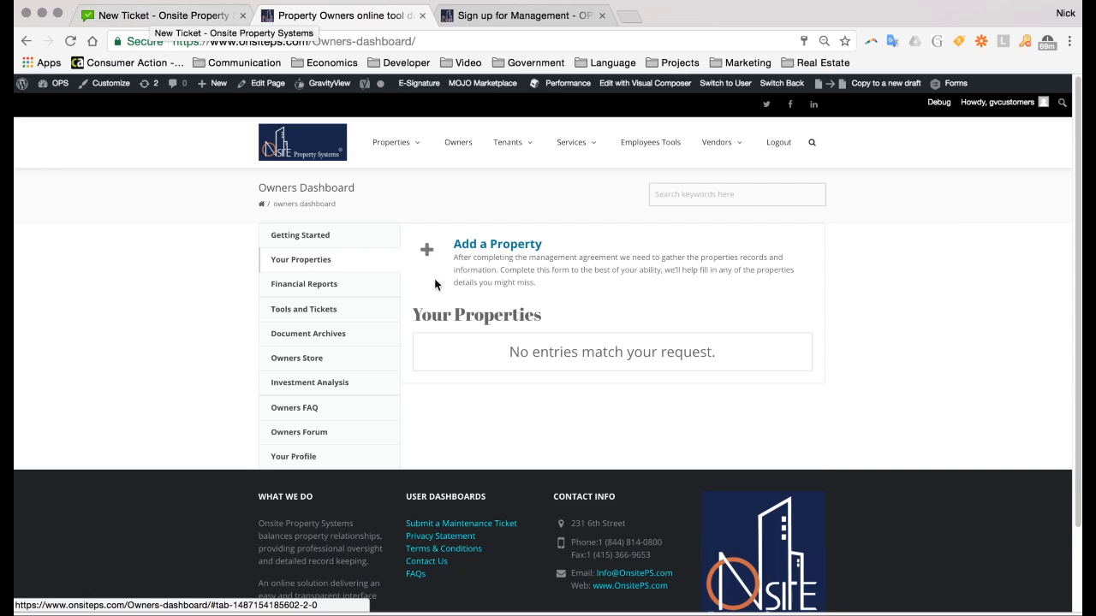
double_click(335, 44)
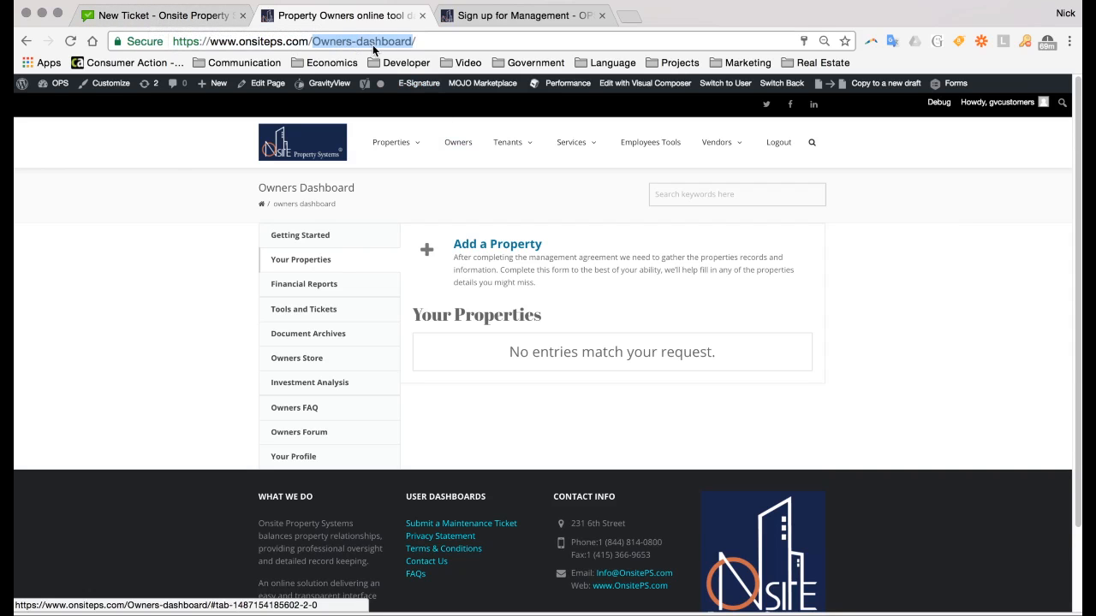
text(sa)
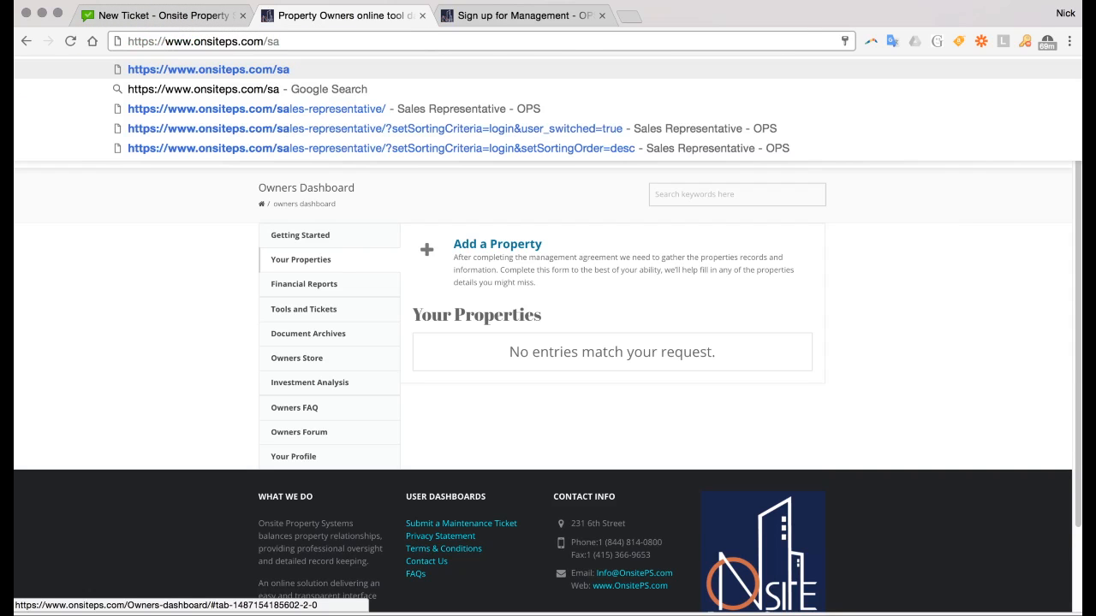
key(Down)
key(Down)
key(Return)
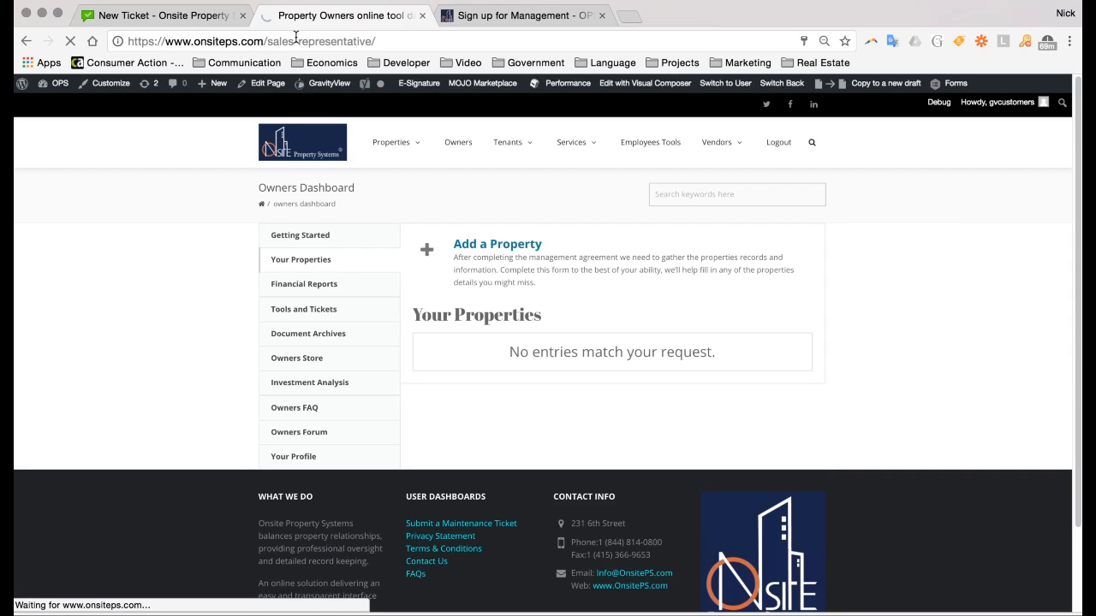
click(139, 17)
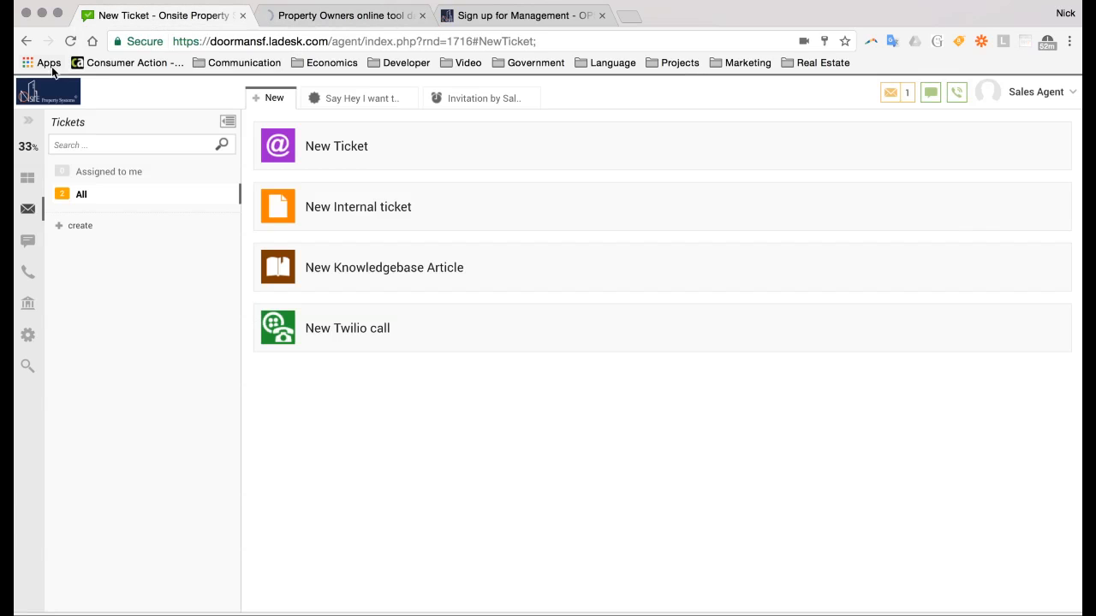